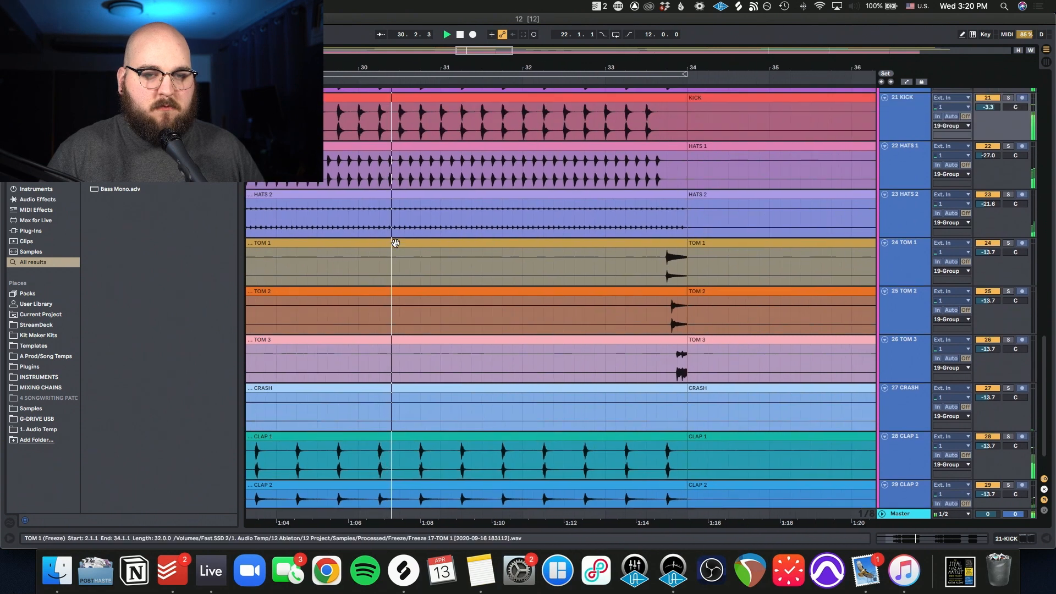
- Look over the arrangement's tracks, from the drum group up to the pluck, audio and bass clips
{"action": "scroll", "coordinate": [402, 249], "scroll_direction": "up", "scroll_amount": 10}
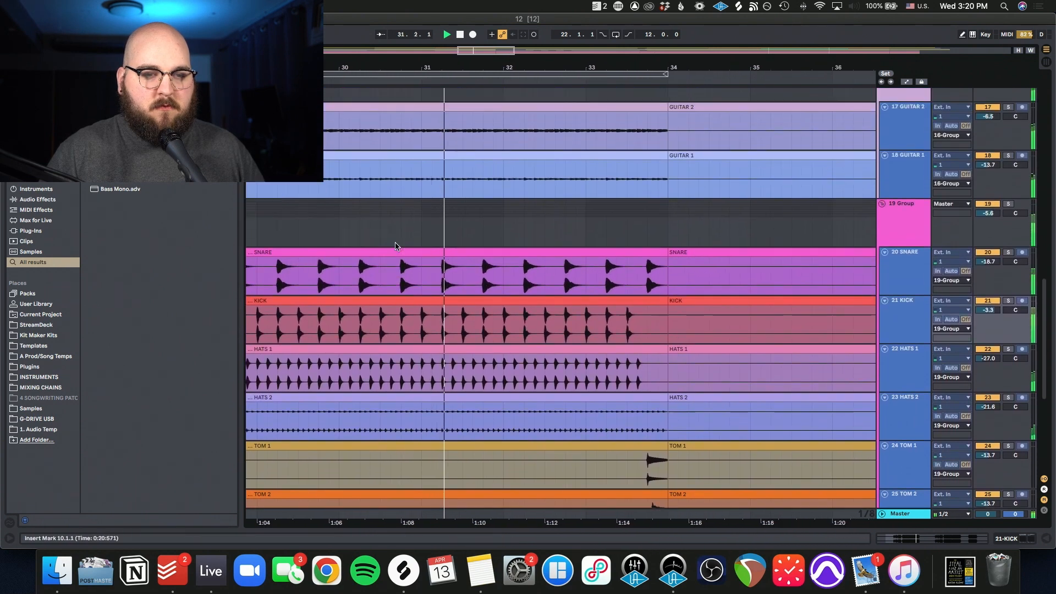
{"action": "scroll", "coordinate": [396, 246], "scroll_direction": "up", "scroll_amount": 10}
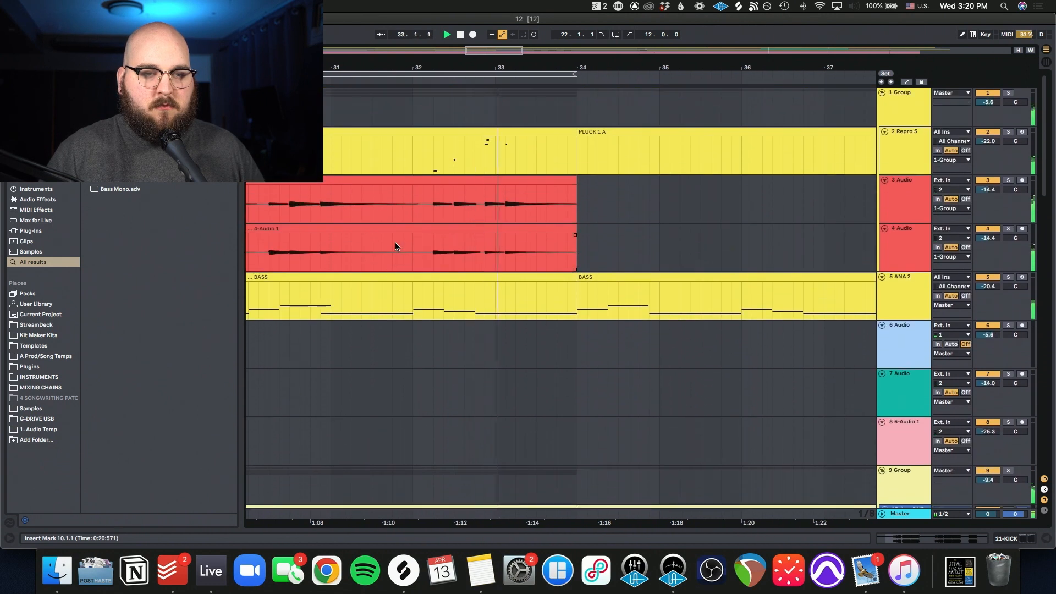
{"action": "scroll", "coordinate": [396, 246], "scroll_direction": "right", "scroll_amount": 5}
{"action": "scroll", "coordinate": [396, 246], "scroll_direction": "left", "scroll_amount": 6}
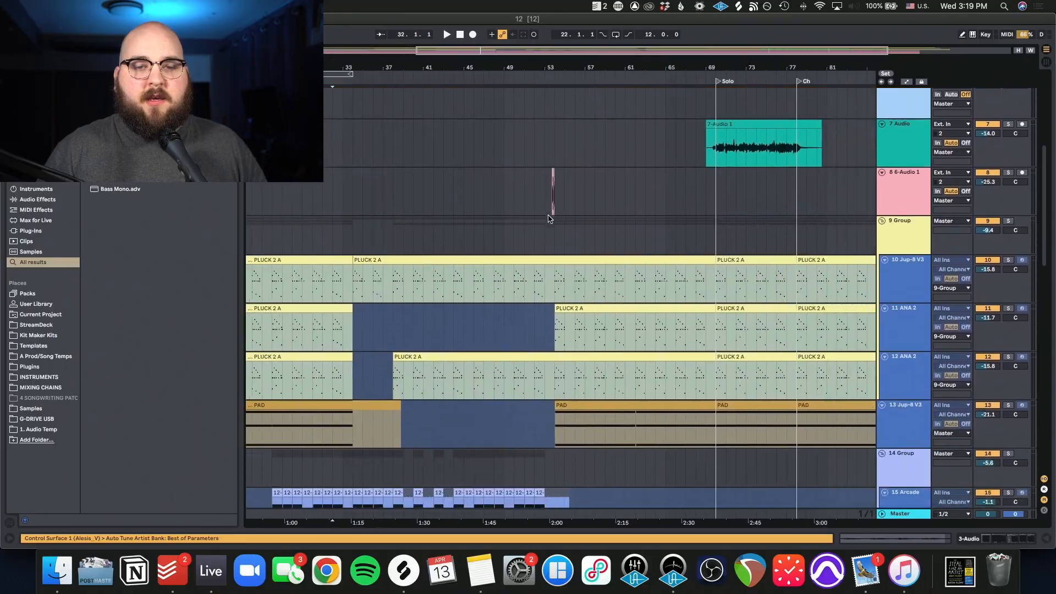
{"action": "scroll", "coordinate": [551, 209], "scroll_direction": "down", "scroll_amount": 6}
{"action": "scroll", "coordinate": [548, 219], "scroll_direction": "down", "scroll_amount": 8}
{"action": "scroll", "coordinate": [548, 219], "scroll_direction": "left", "scroll_amount": 8}
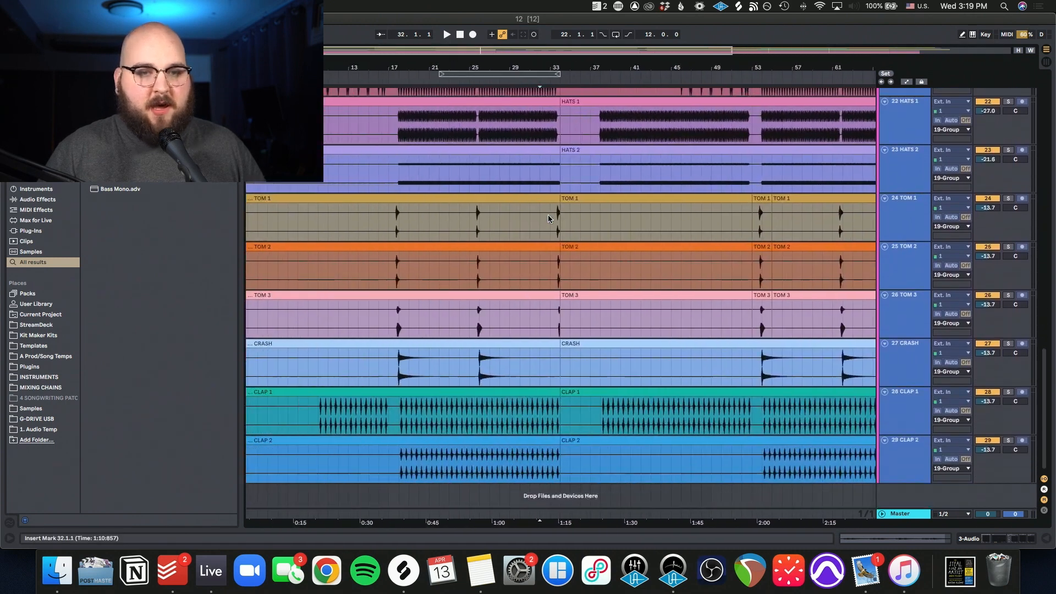
{"action": "scroll", "coordinate": [548, 215], "scroll_direction": "down", "scroll_amount": 5}
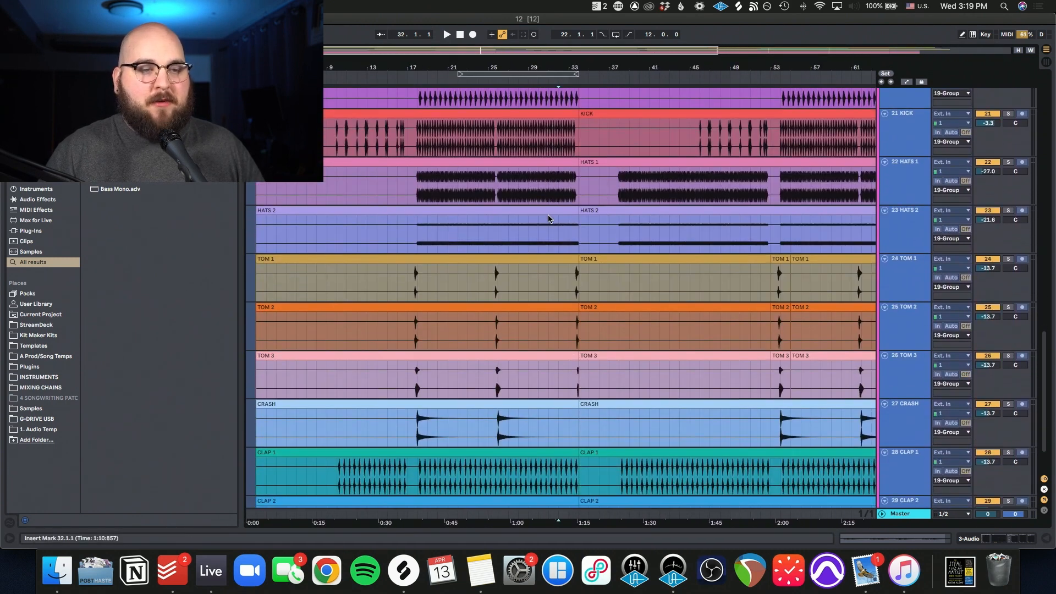
{"action": "scroll", "coordinate": [548, 215], "scroll_direction": "up", "scroll_amount": 3}
{"action": "scroll", "coordinate": [548, 218], "scroll_direction": "up", "scroll_amount": 15}
{"action": "scroll", "coordinate": [548, 218], "scroll_direction": "left", "scroll_amount": 4}
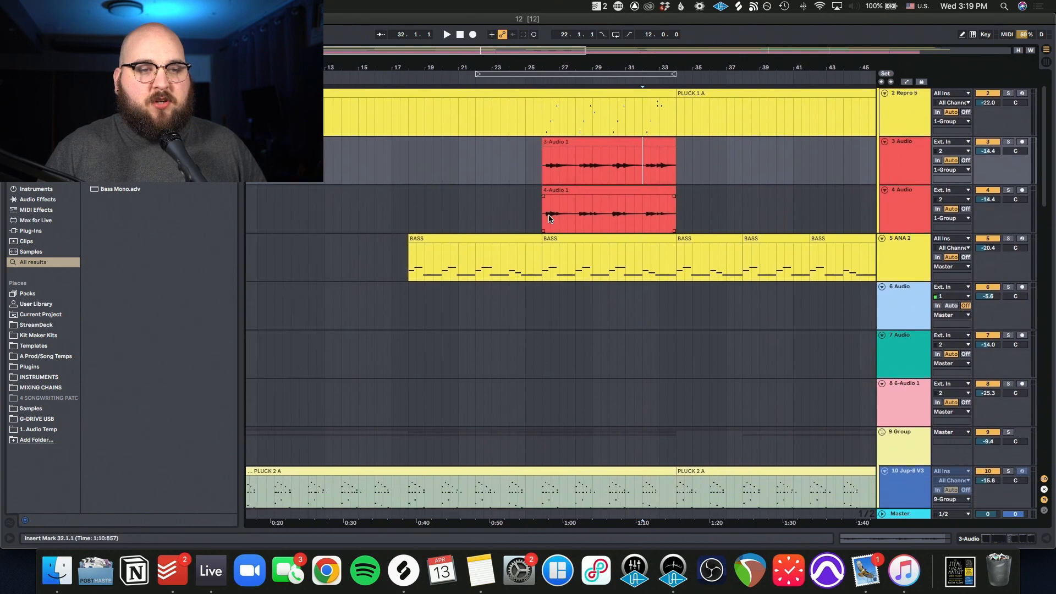
- Play the song from bar 10 on the KICK track and follow the kick, clap, guitar, Arcade and pluck tracks through the intro
{"action": "scroll", "coordinate": [548, 218], "scroll_direction": "down", "scroll_amount": 12}
{"action": "left_click", "coordinate": [397, 246]}
{"action": "key", "text": "space"}
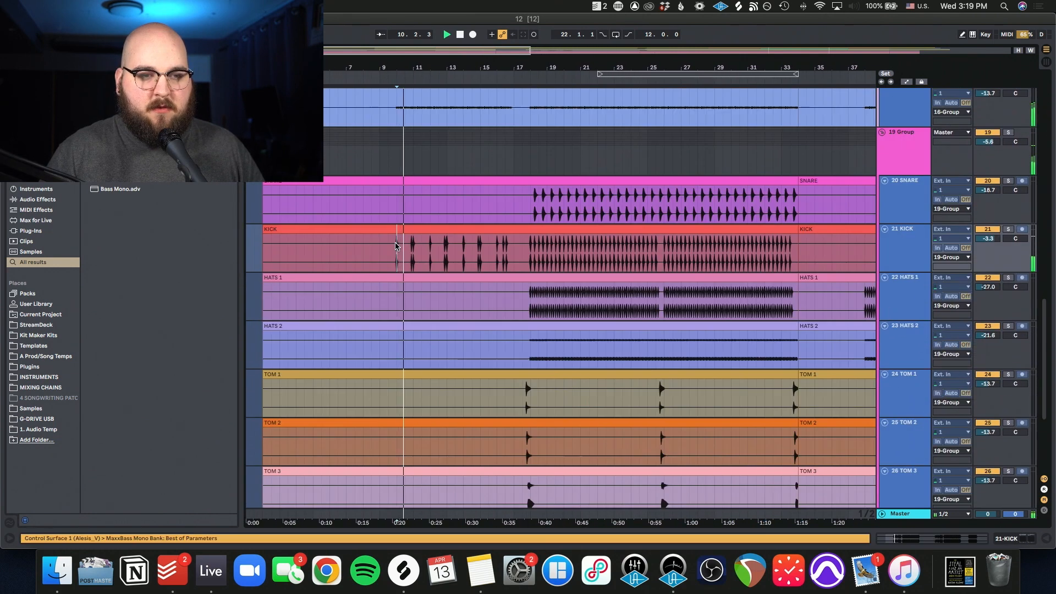
{"action": "scroll", "coordinate": [396, 246], "scroll_direction": "up", "scroll_amount": 2}
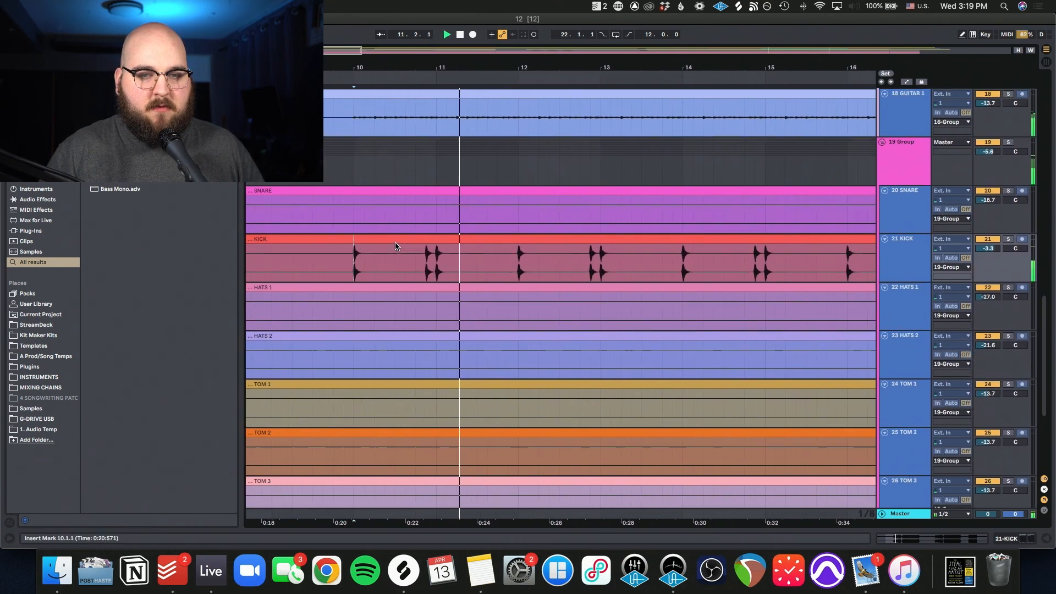
{"action": "scroll", "coordinate": [397, 246], "scroll_direction": "down", "scroll_amount": 4}
{"action": "scroll", "coordinate": [395, 246], "scroll_direction": "down", "scroll_amount": 1}
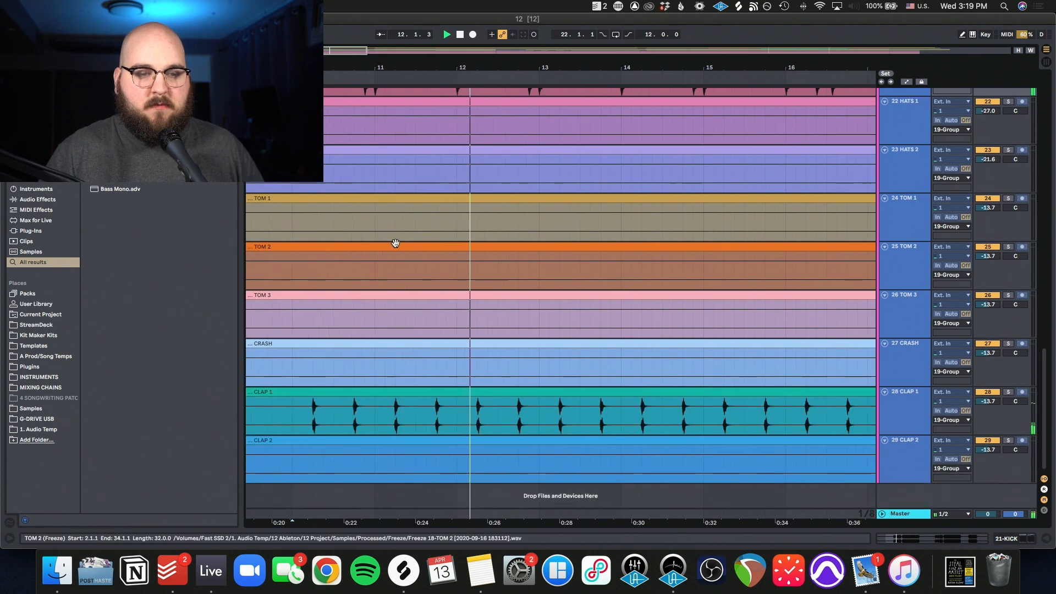
{"action": "scroll", "coordinate": [395, 243], "scroll_direction": "up", "scroll_amount": 4}
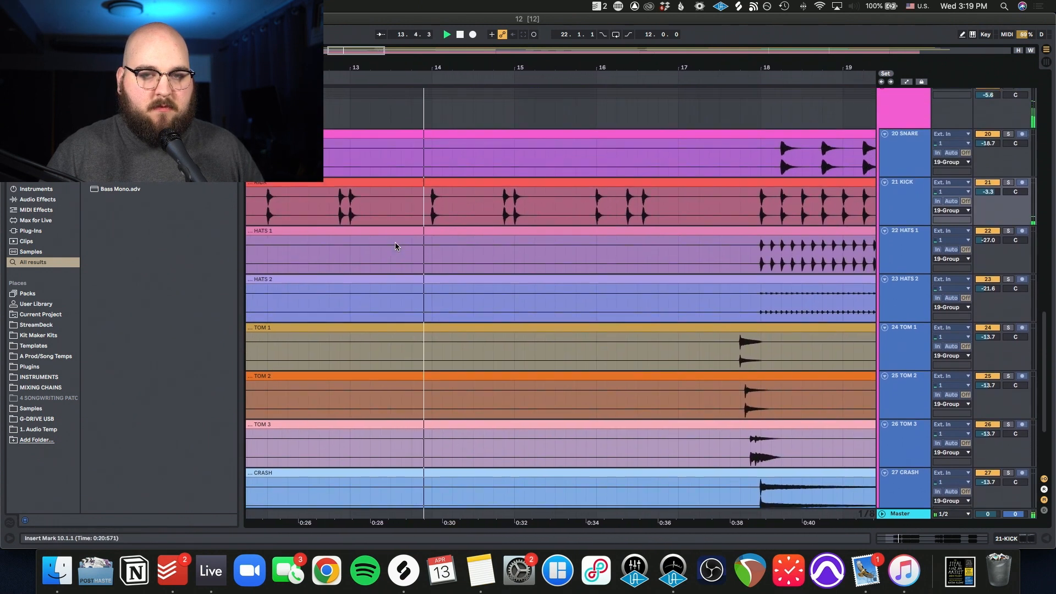
{"action": "scroll", "coordinate": [395, 244], "scroll_direction": "up", "scroll_amount": 3}
{"action": "scroll", "coordinate": [395, 244], "scroll_direction": "up", "scroll_amount": 5}
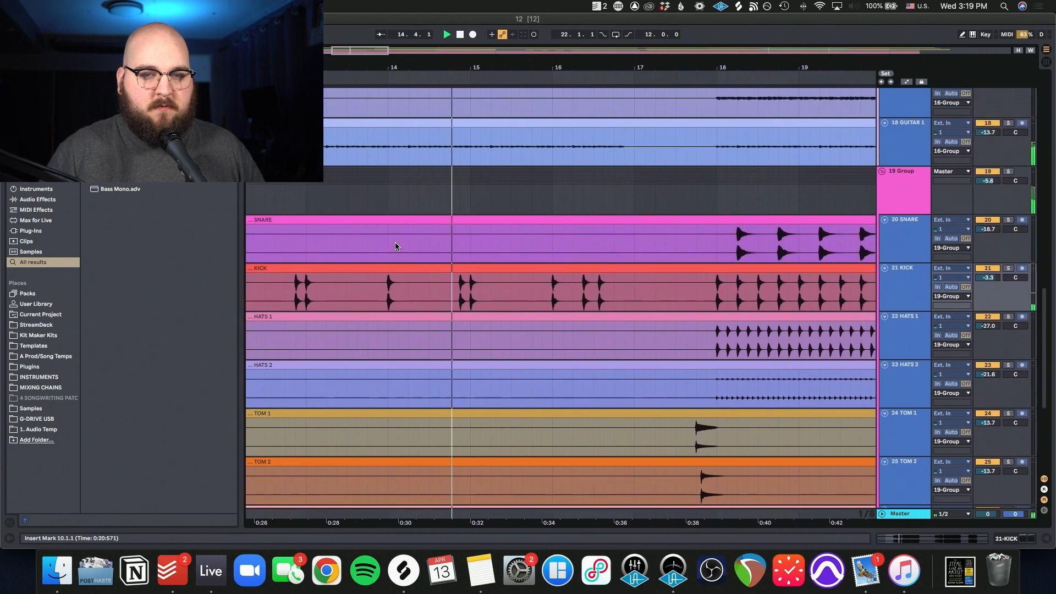
{"action": "scroll", "coordinate": [395, 246], "scroll_direction": "up", "scroll_amount": 5}
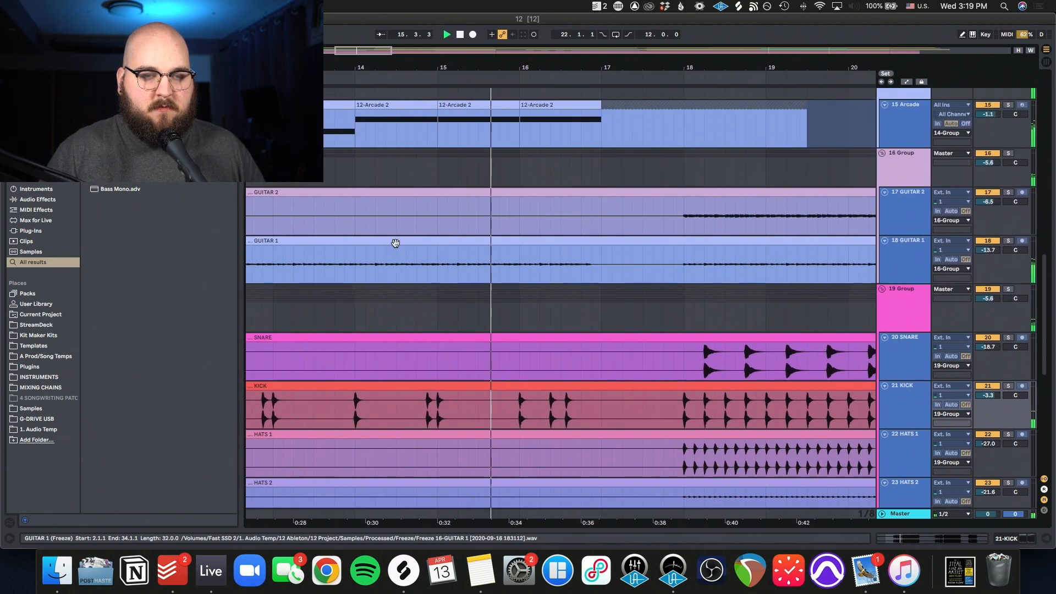
{"action": "scroll", "coordinate": [395, 246], "scroll_direction": "up", "scroll_amount": 5}
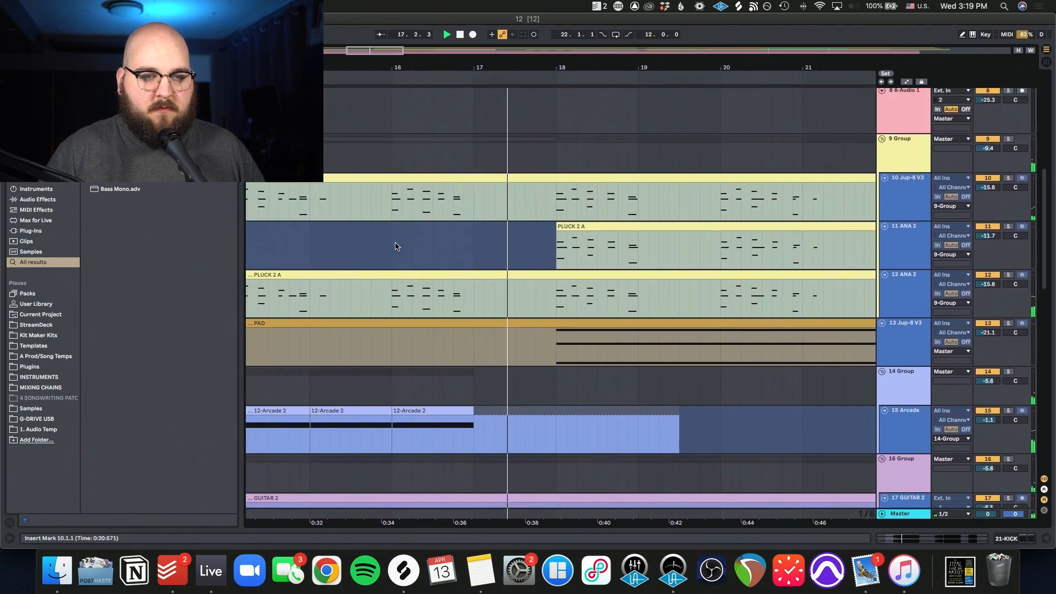
- Follow playback from bar 18 through the drum, guitar, pad and pluck tracks up to the bass and Repro 5 parts
{"action": "scroll", "coordinate": [390, 242], "scroll_direction": "down", "scroll_amount": 2}
{"action": "scroll", "coordinate": [391, 243], "scroll_direction": "down", "scroll_amount": 10}
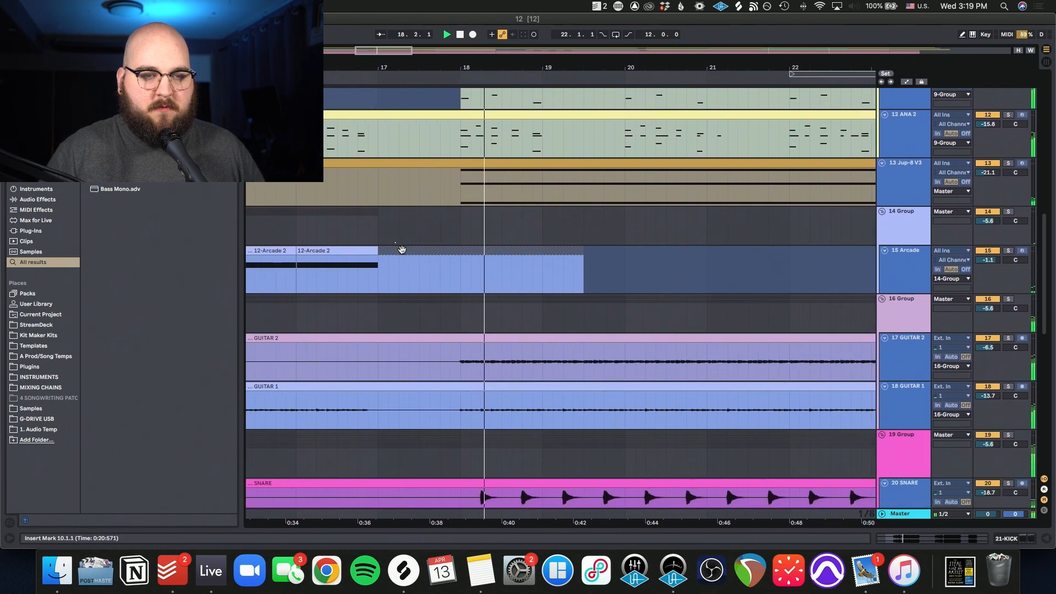
{"action": "scroll", "coordinate": [395, 246], "scroll_direction": "down", "scroll_amount": 7}
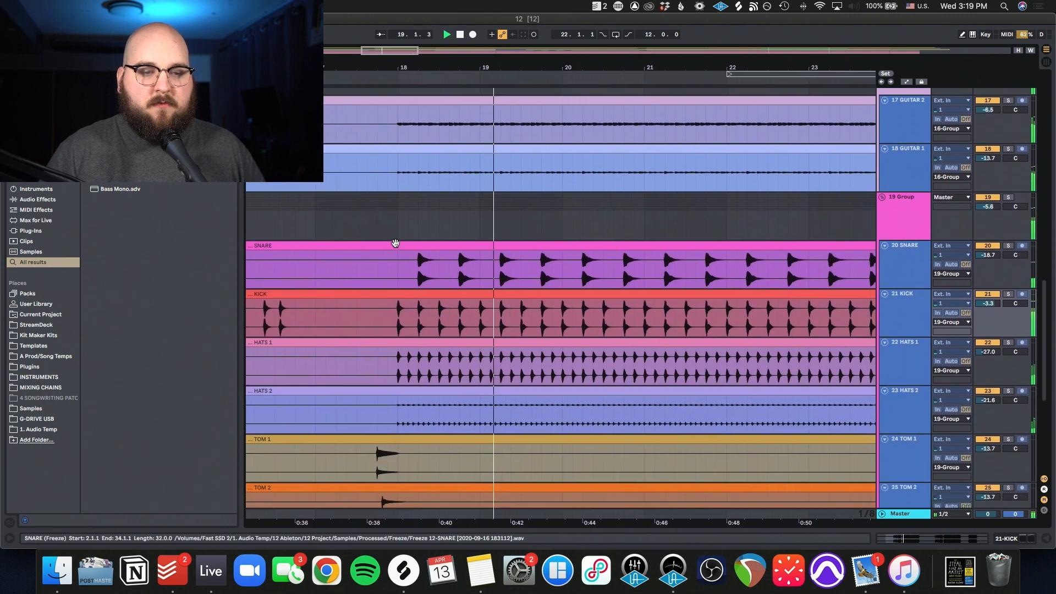
{"action": "scroll", "coordinate": [395, 246], "scroll_direction": "down", "scroll_amount": 3}
{"action": "scroll", "coordinate": [395, 246], "scroll_direction": "up", "scroll_amount": 12}
{"action": "scroll", "coordinate": [395, 246], "scroll_direction": "up", "scroll_amount": 8}
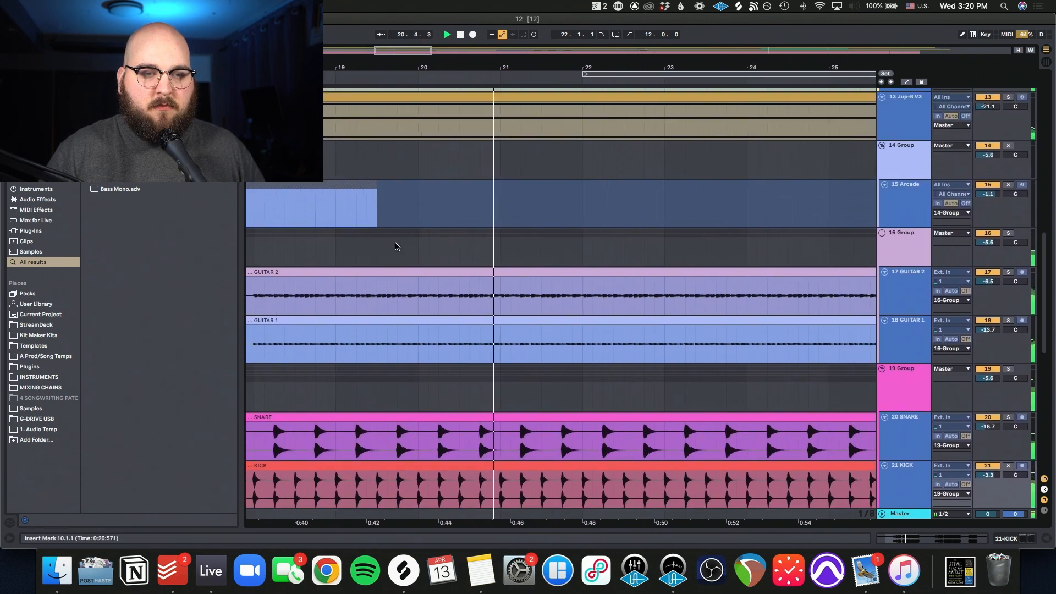
{"action": "scroll", "coordinate": [395, 246], "scroll_direction": "up", "scroll_amount": 3}
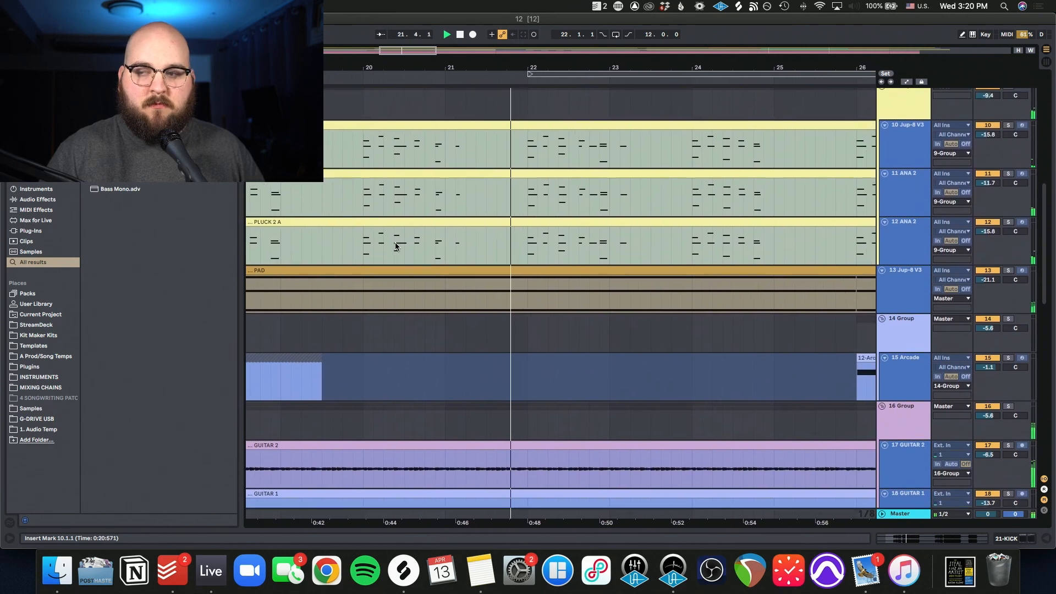
{"action": "scroll", "coordinate": [395, 246], "scroll_direction": "up", "scroll_amount": 3}
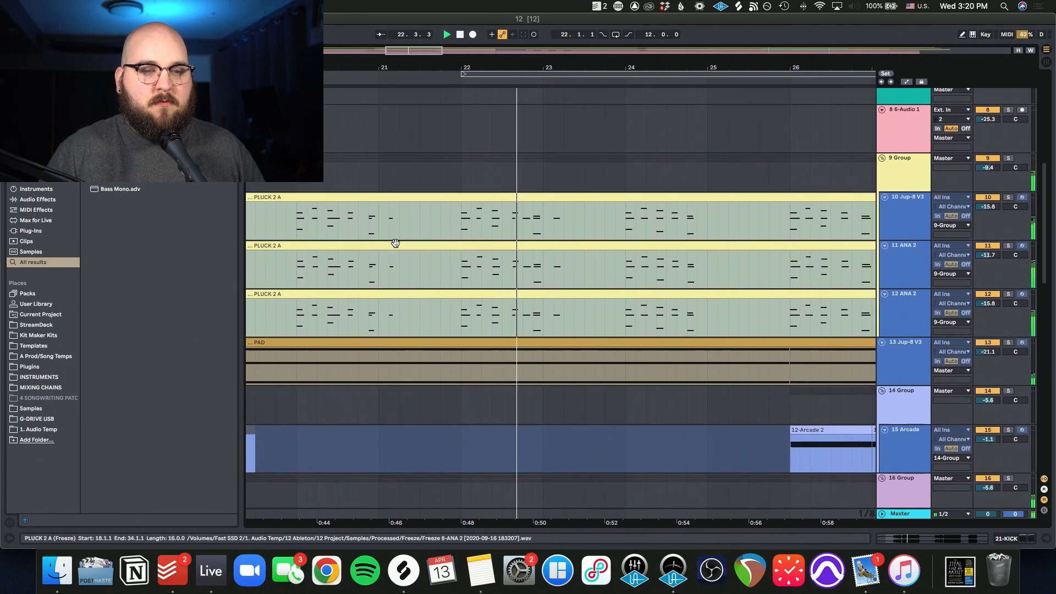
{"action": "scroll", "coordinate": [395, 246], "scroll_direction": "up", "scroll_amount": 2}
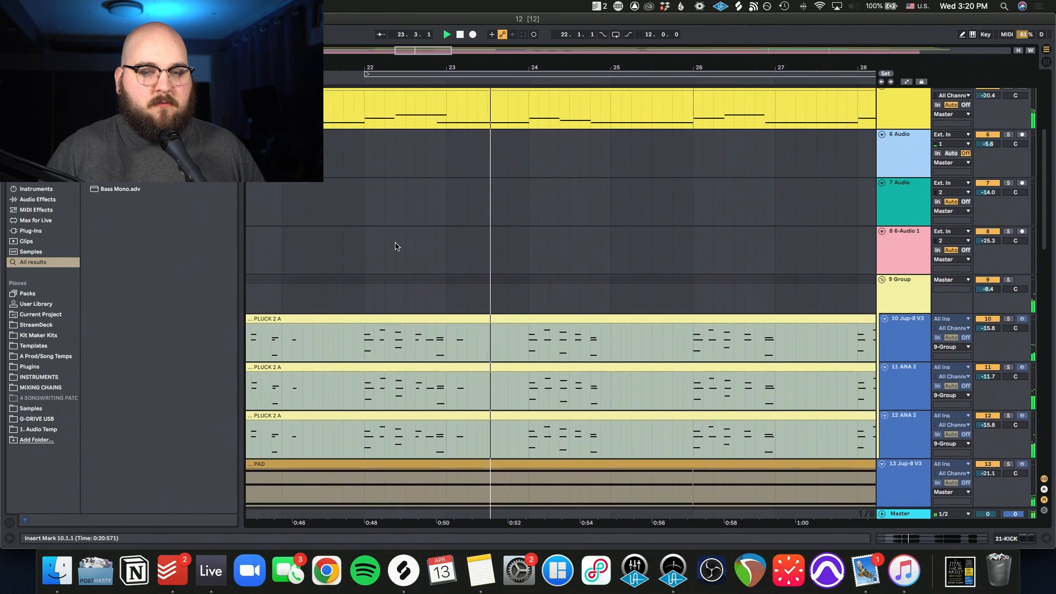
{"action": "scroll", "coordinate": [395, 246], "scroll_direction": "up", "scroll_amount": 2}
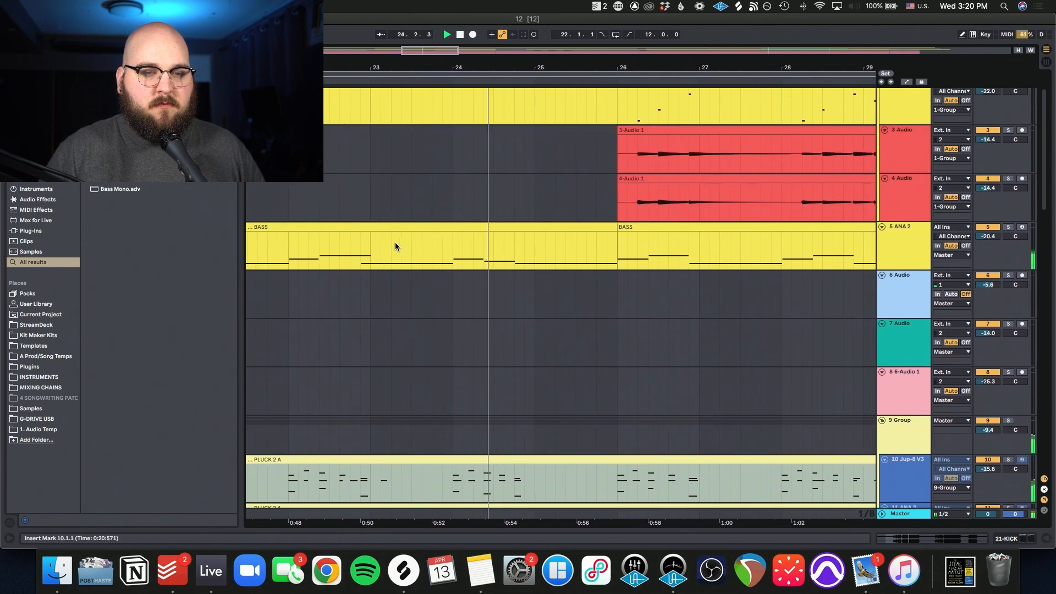
{"action": "scroll", "coordinate": [395, 246], "scroll_direction": "up", "scroll_amount": 2}
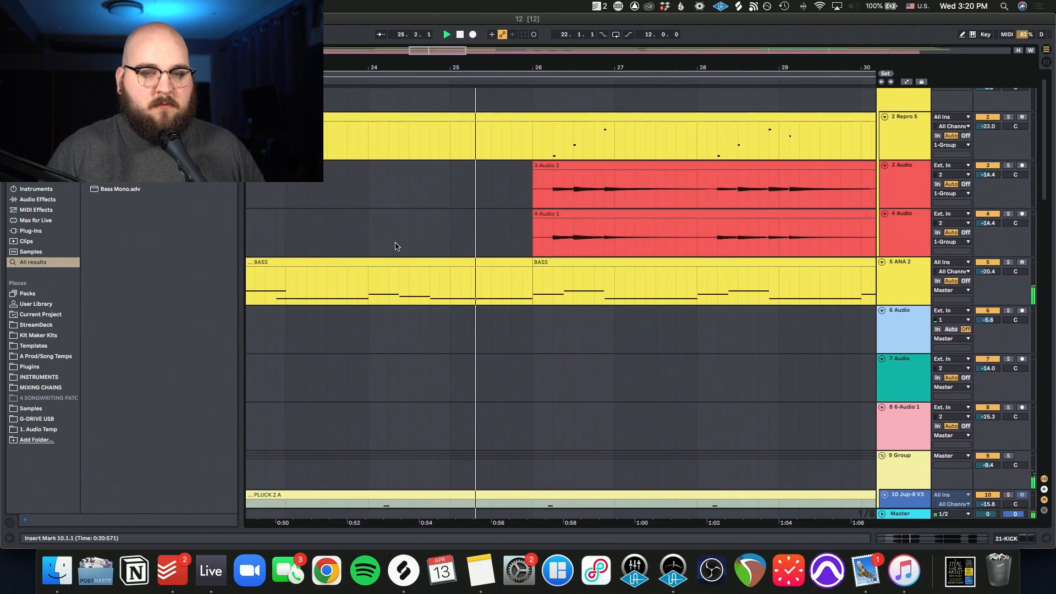
- Follow playback from bar 26 down to the drum and clap tracks and back up to the lead audio and bass clips
{"action": "scroll", "coordinate": [395, 246], "scroll_direction": "down", "scroll_amount": 5}
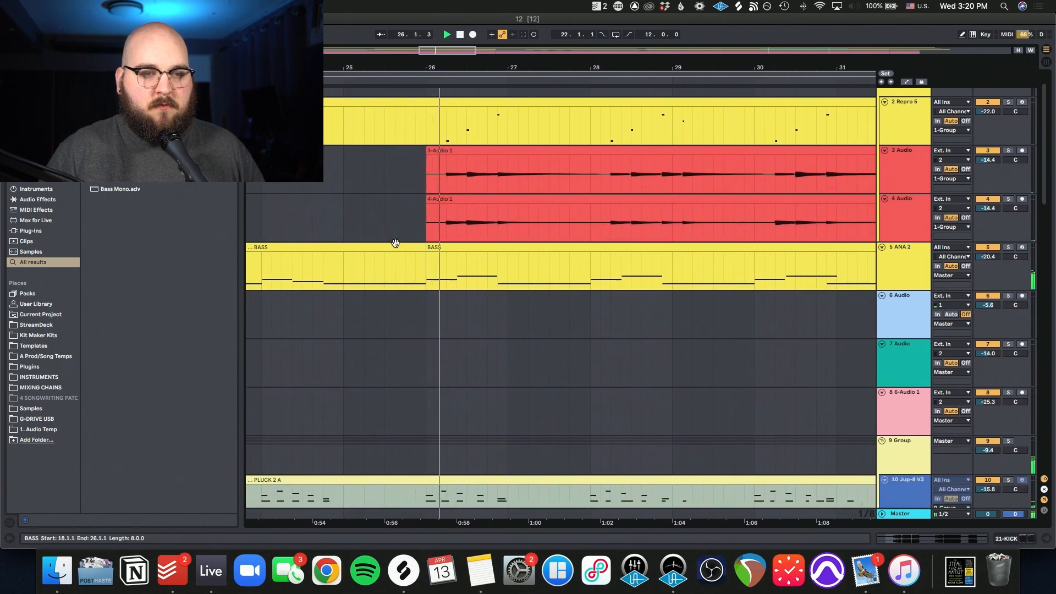
{"action": "scroll", "coordinate": [395, 246], "scroll_direction": "down", "scroll_amount": 15}
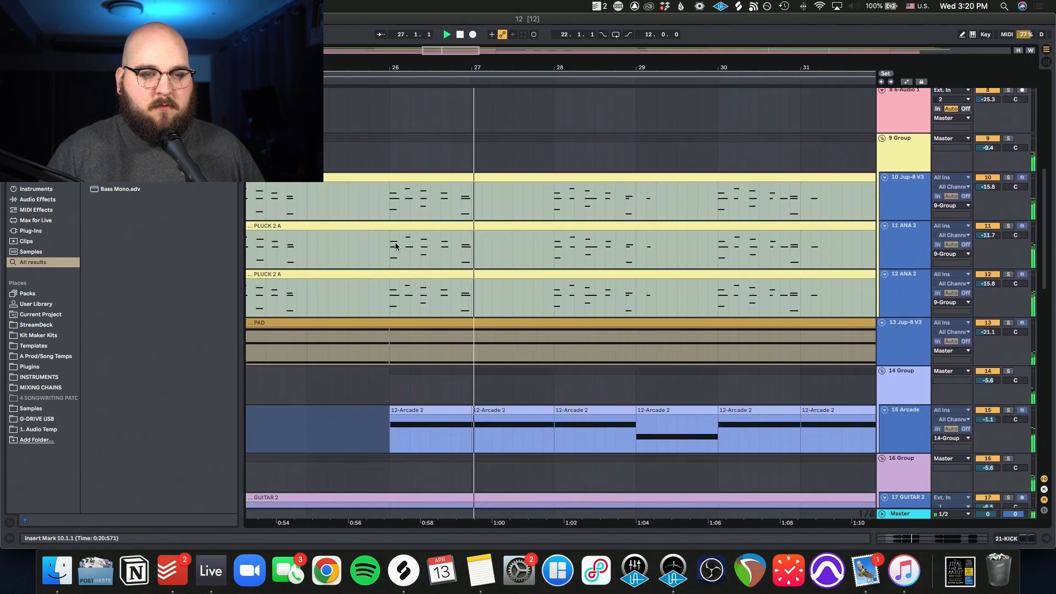
{"action": "scroll", "coordinate": [395, 246], "scroll_direction": "down", "scroll_amount": 12}
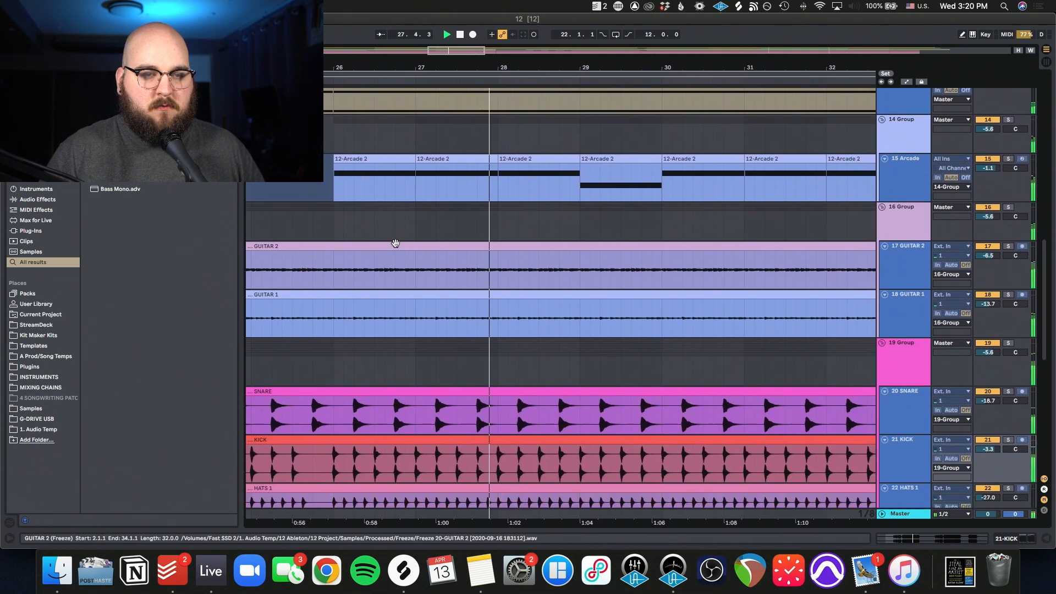
{"action": "scroll", "coordinate": [395, 244], "scroll_direction": "down", "scroll_amount": 9}
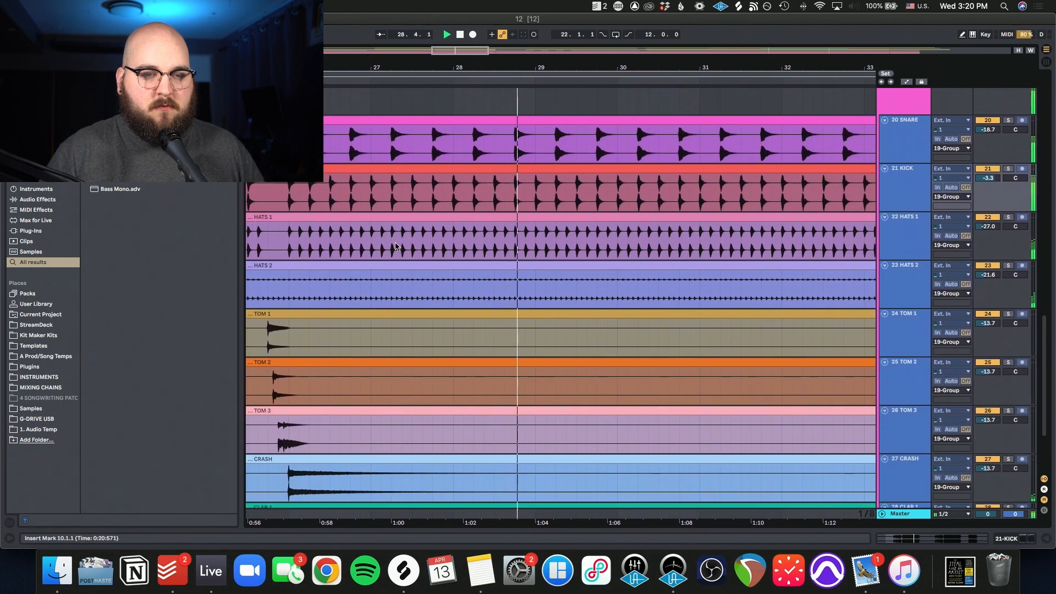
{"action": "scroll", "coordinate": [395, 246], "scroll_direction": "down", "scroll_amount": 2}
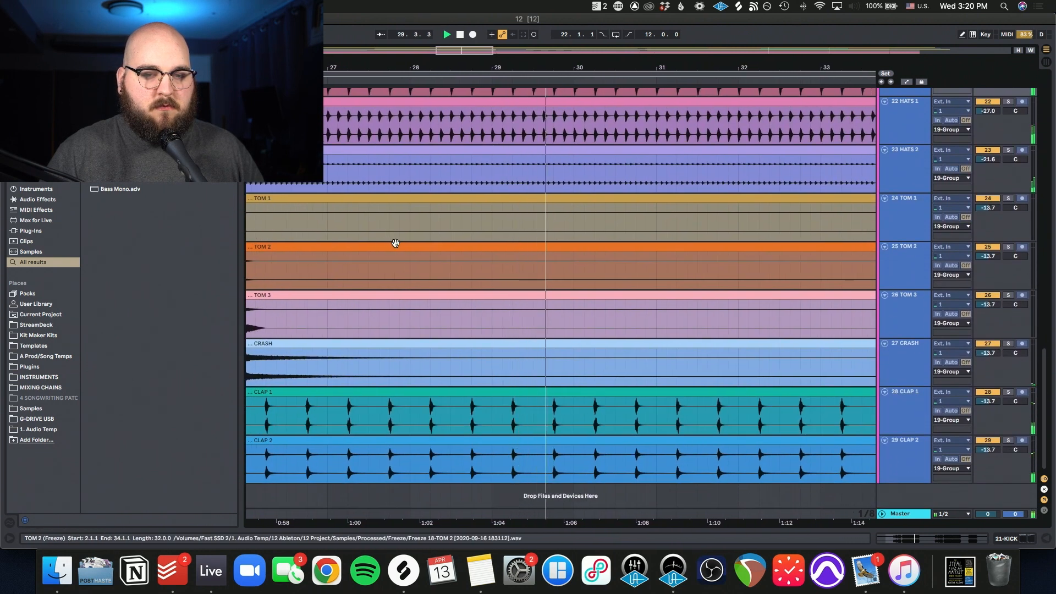
{"action": "scroll", "coordinate": [395, 244], "scroll_direction": "up", "scroll_amount": 7}
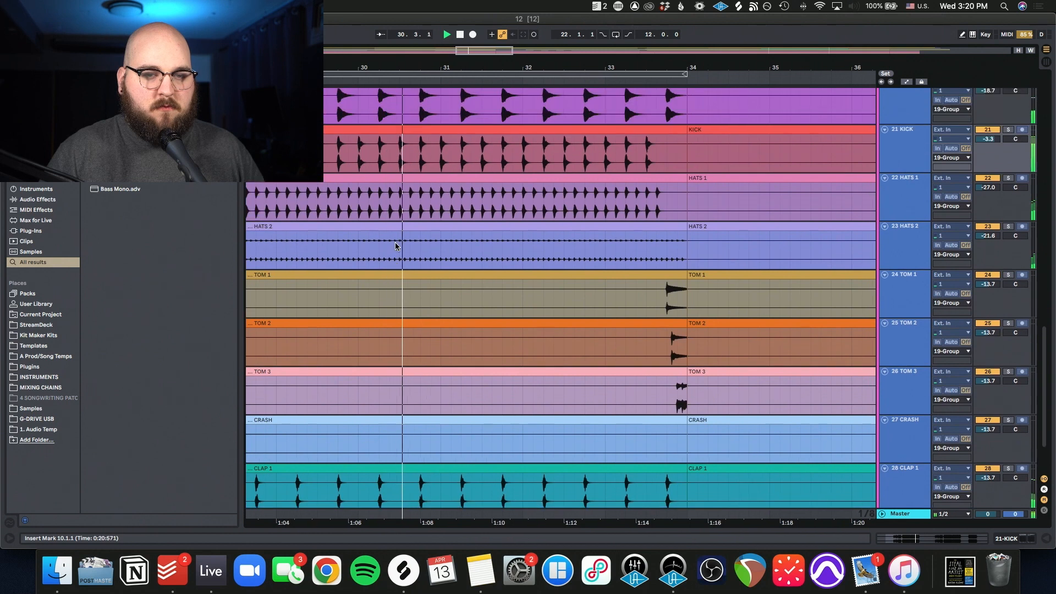
{"action": "scroll", "coordinate": [395, 246], "scroll_direction": "up", "scroll_amount": 15}
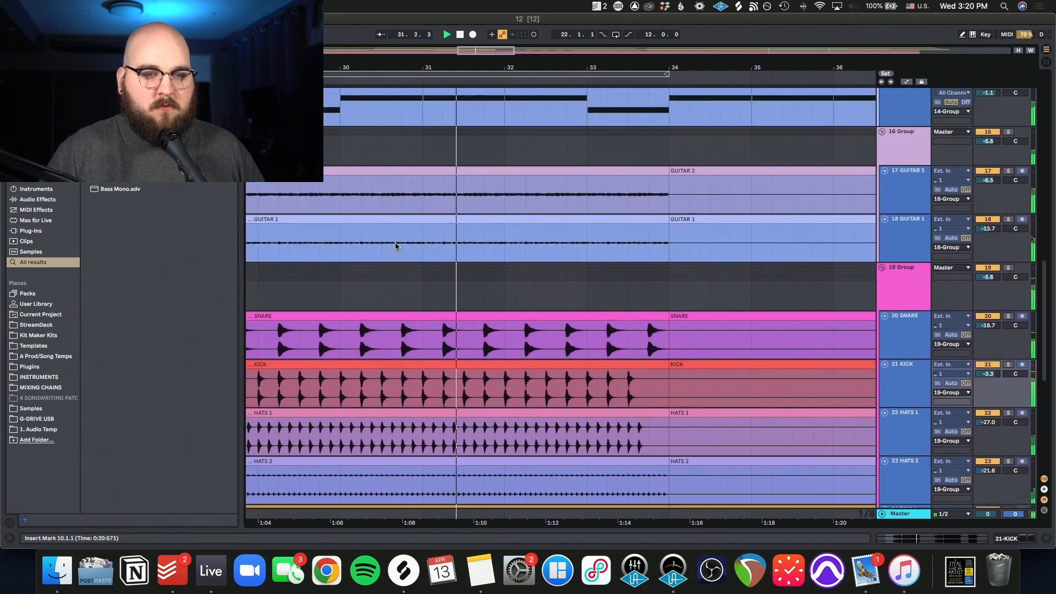
{"action": "scroll", "coordinate": [395, 246], "scroll_direction": "up", "scroll_amount": 18}
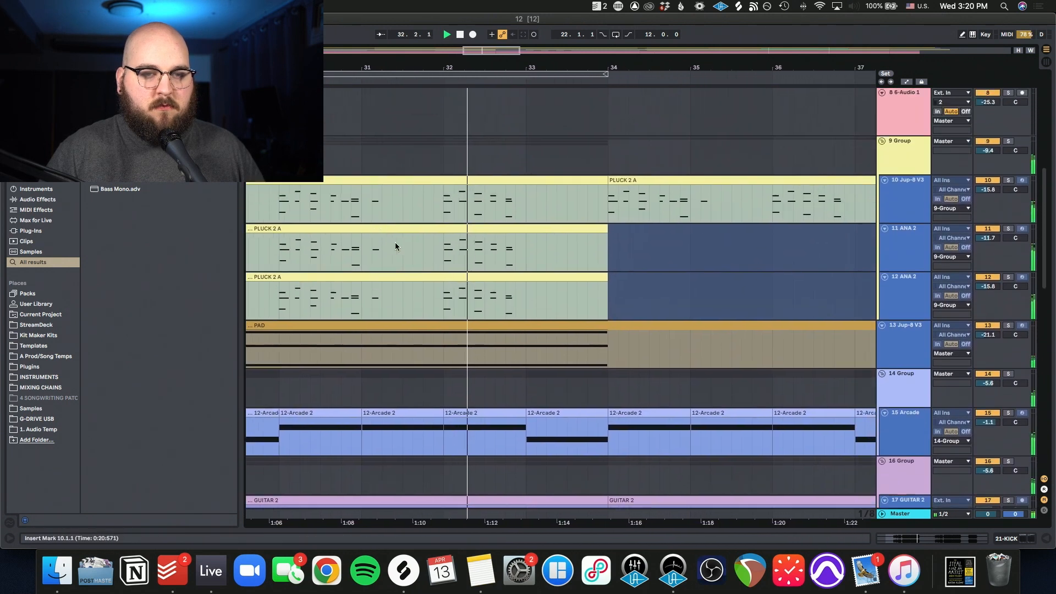
{"action": "scroll", "coordinate": [391, 243], "scroll_direction": "up", "scroll_amount": 2}
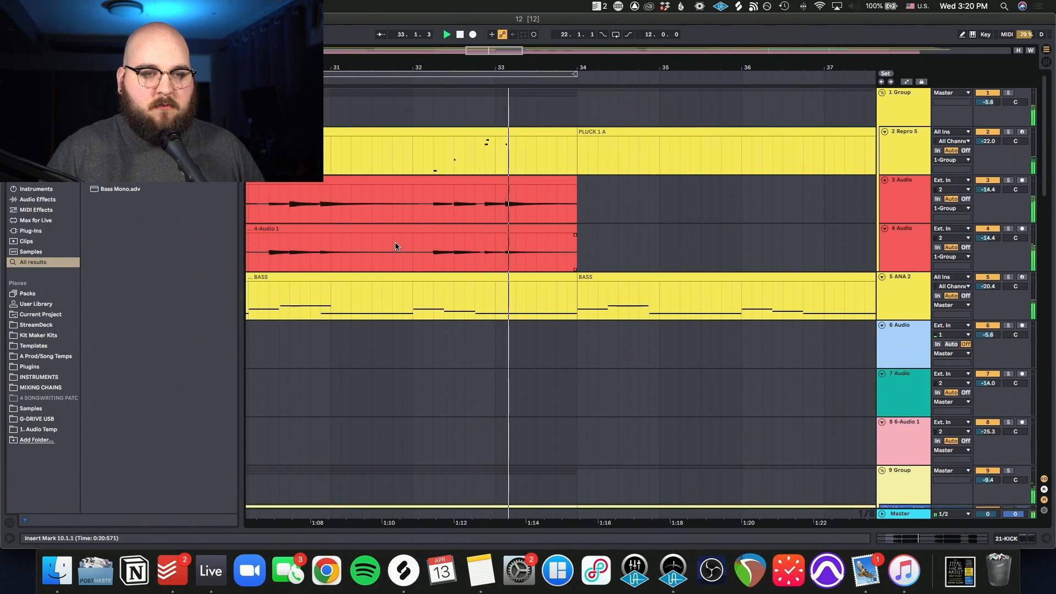
- Stop playback and place the insert marker at bar 26, at the start of the audio clip on track 3
{"action": "scroll", "coordinate": [396, 246], "scroll_direction": "right", "scroll_amount": 5}
{"action": "scroll", "coordinate": [395, 246], "scroll_direction": "left", "scroll_amount": 8}
{"action": "left_click", "coordinate": [459, 207]}
{"action": "key", "text": "space"}
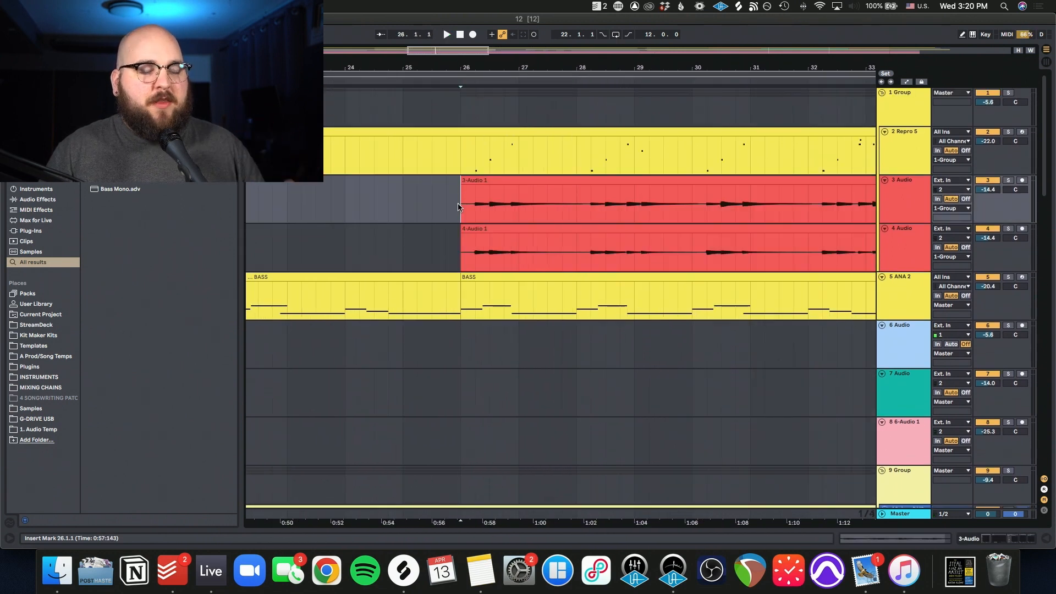
- Select the 9 Group track, open the PLUCK 2 A notes on the 11 ANA 2 track to examine them, and switch to the device chain
{"action": "scroll", "coordinate": [460, 208], "scroll_direction": "down", "scroll_amount": 12}
{"action": "scroll", "coordinate": [460, 208], "scroll_direction": "up", "scroll_amount": 3}
{"action": "left_click", "coordinate": [989, 213]}
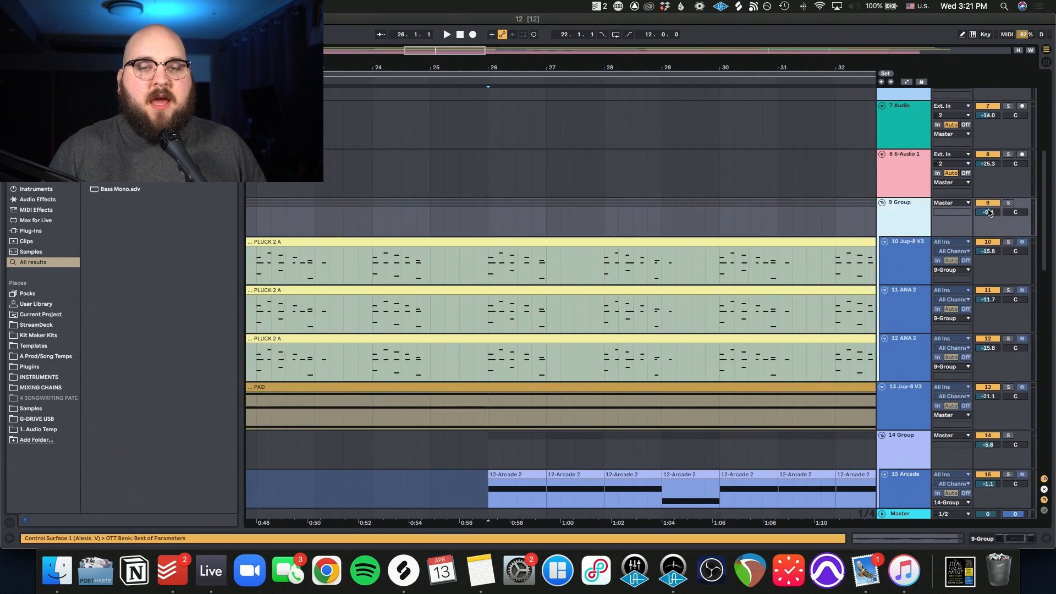
{"action": "left_click", "coordinate": [488, 263]}
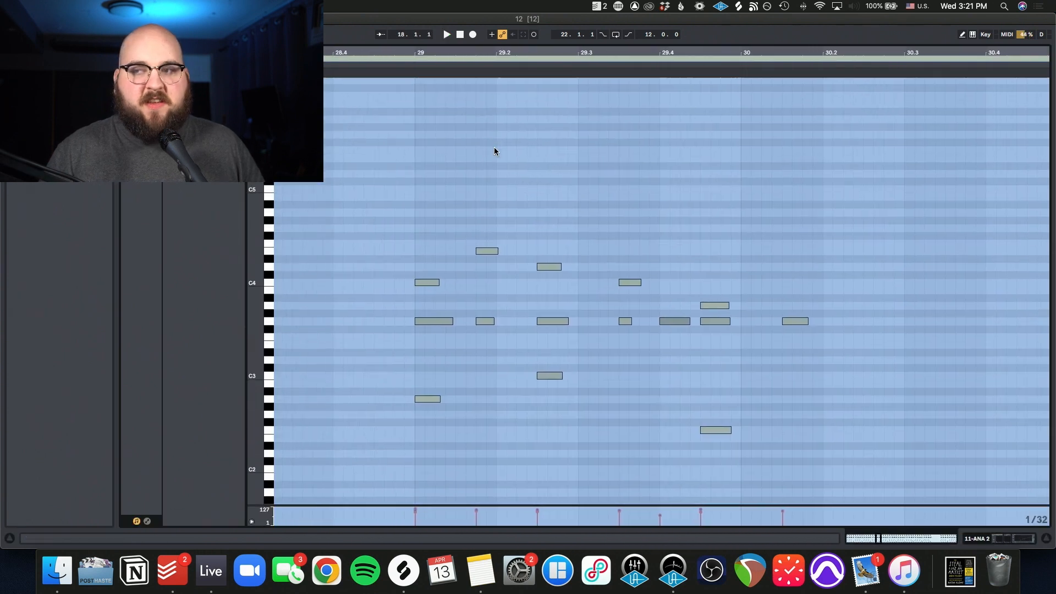
{"action": "scroll", "coordinate": [494, 147], "scroll_direction": "down", "scroll_amount": 3}
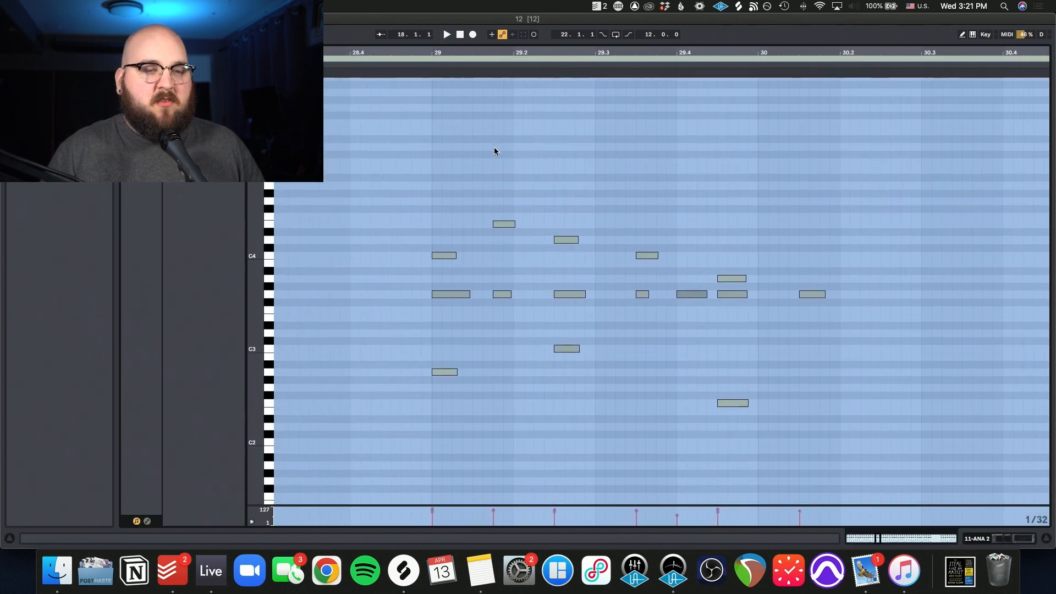
{"action": "key", "text": "shift+Tab"}
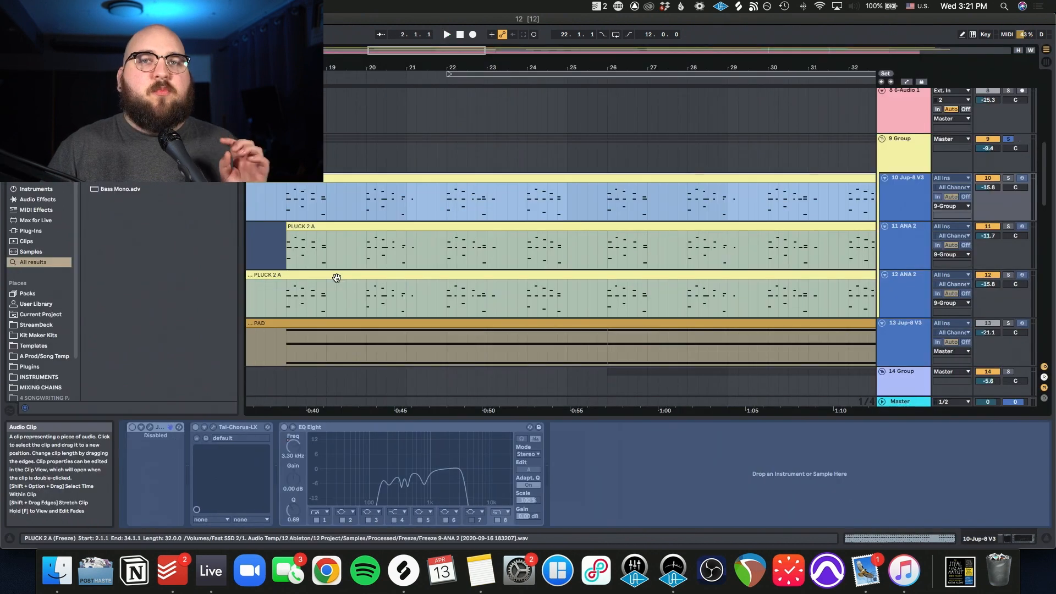
- Audition the soloed 10 Jup-8 V3 pluck track from bar 18 and view its Juno-60 synth patch
{"action": "scroll", "coordinate": [511, 284], "scroll_direction": "down", "scroll_amount": 1}
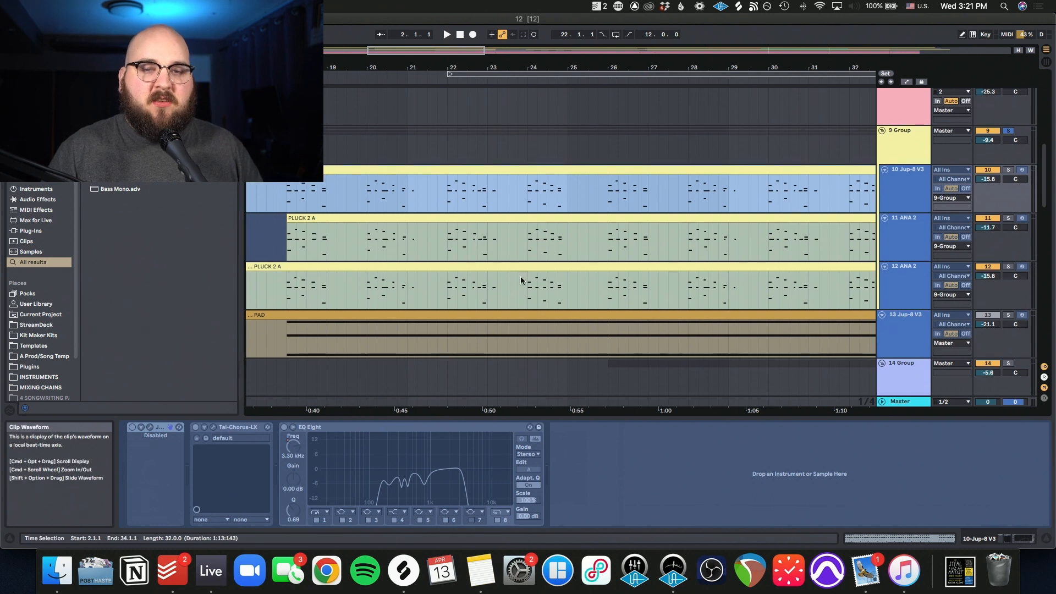
{"action": "left_click", "coordinate": [900, 199]}
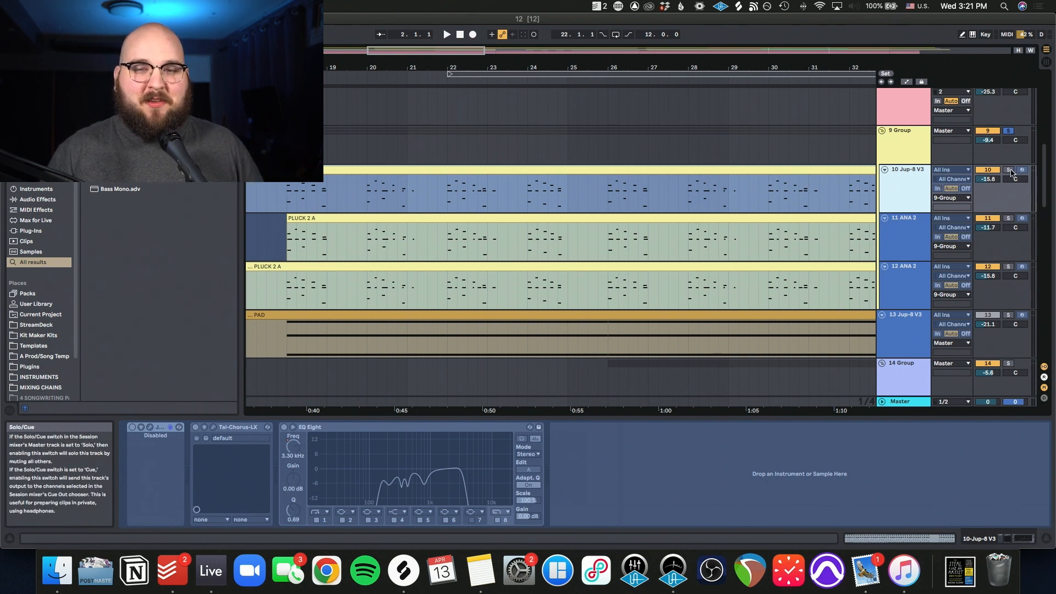
{"action": "left_click", "coordinate": [286, 193]}
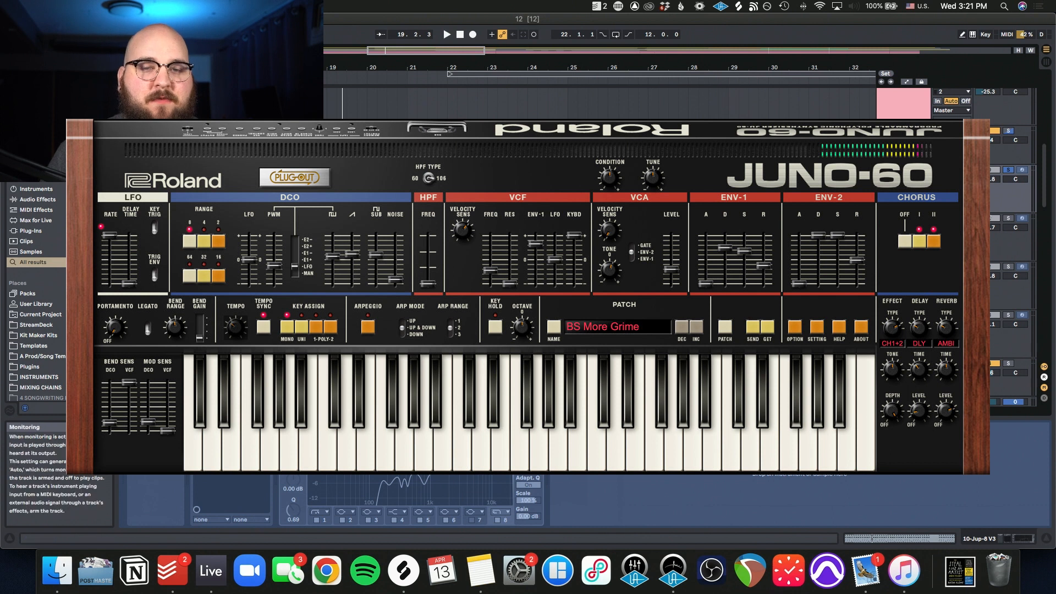
- Play the soloed 11 ANA 2 pluck from bar 18, view its ANA 2 synth settings, and hide the synth window
{"action": "key", "text": "space"}
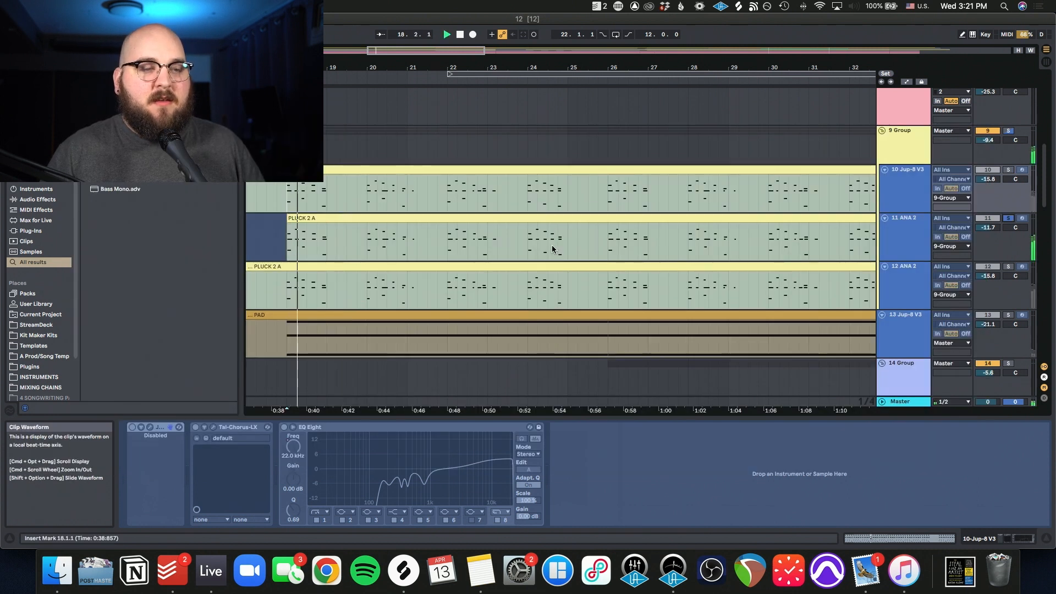
{"action": "left_click", "coordinate": [900, 248]}
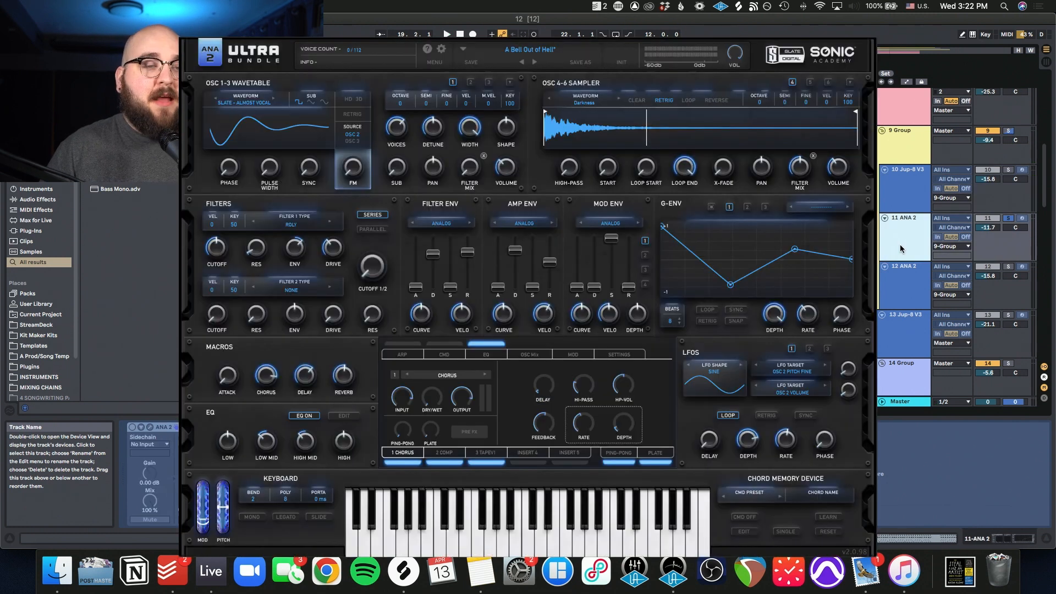
{"action": "scroll", "coordinate": [900, 247], "scroll_direction": "down", "scroll_amount": 1}
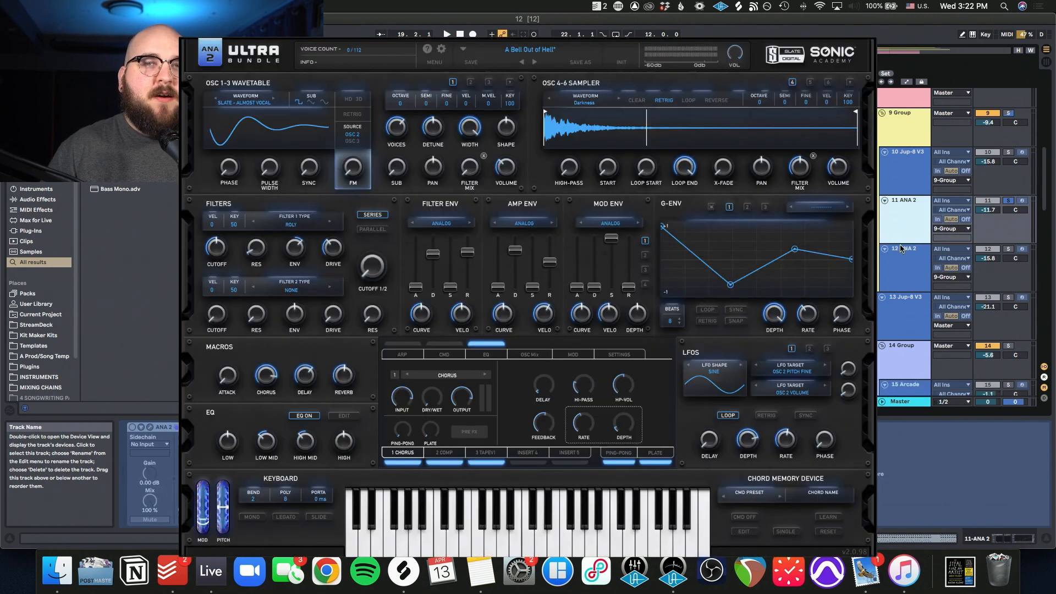
{"action": "key", "text": "super+alt+p"}
- Select the 12 ANA 2 track and listen to its pluck layer soloed from bar 18
{"action": "left_click", "coordinate": [901, 269]}
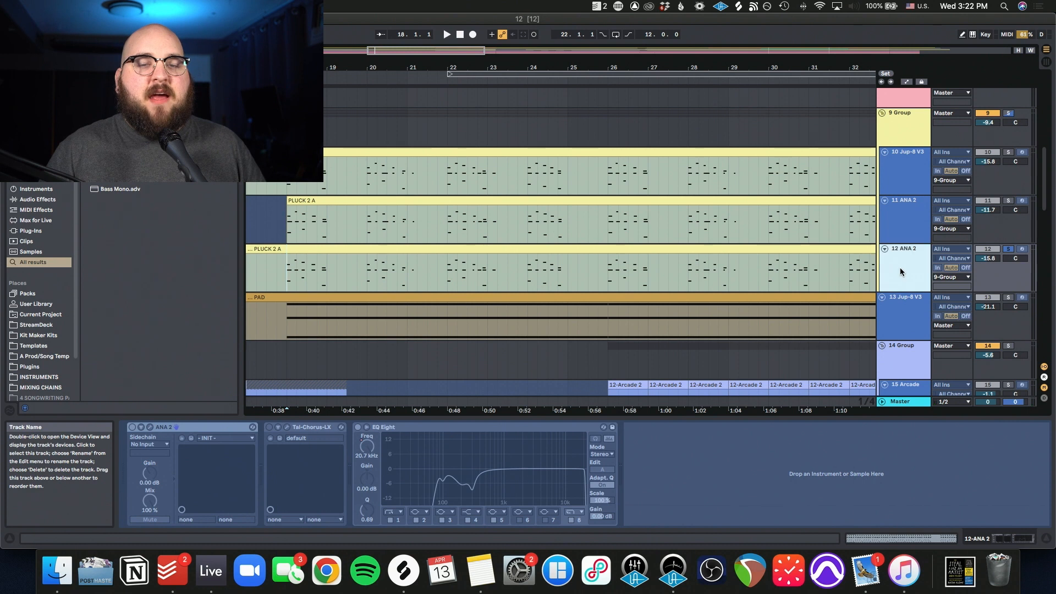
{"action": "scroll", "coordinate": [900, 269], "scroll_direction": "down", "scroll_amount": 1}
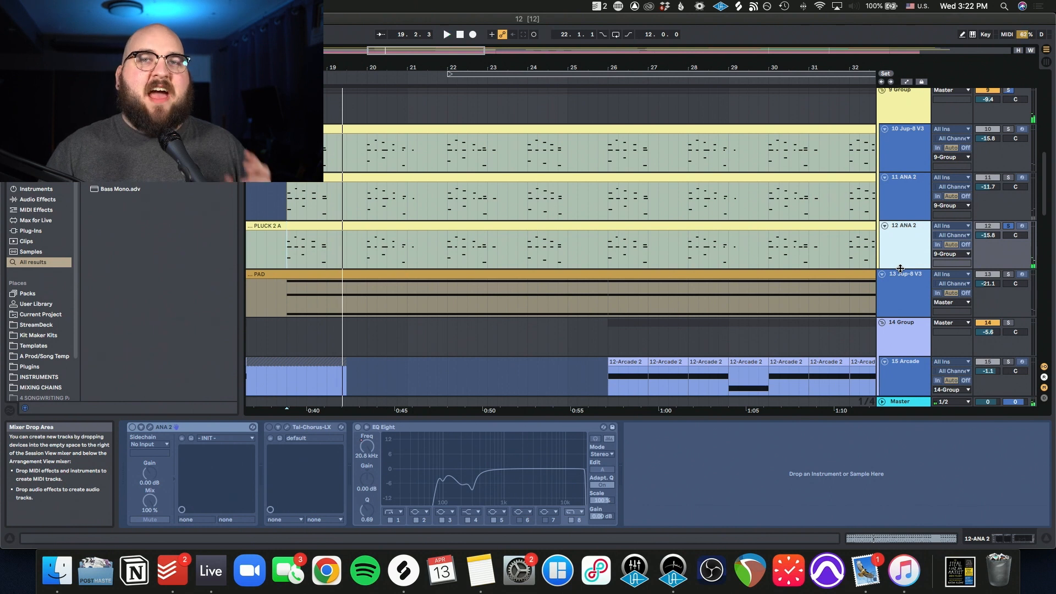
{"action": "scroll", "coordinate": [901, 268], "scroll_direction": "up", "scroll_amount": 1}
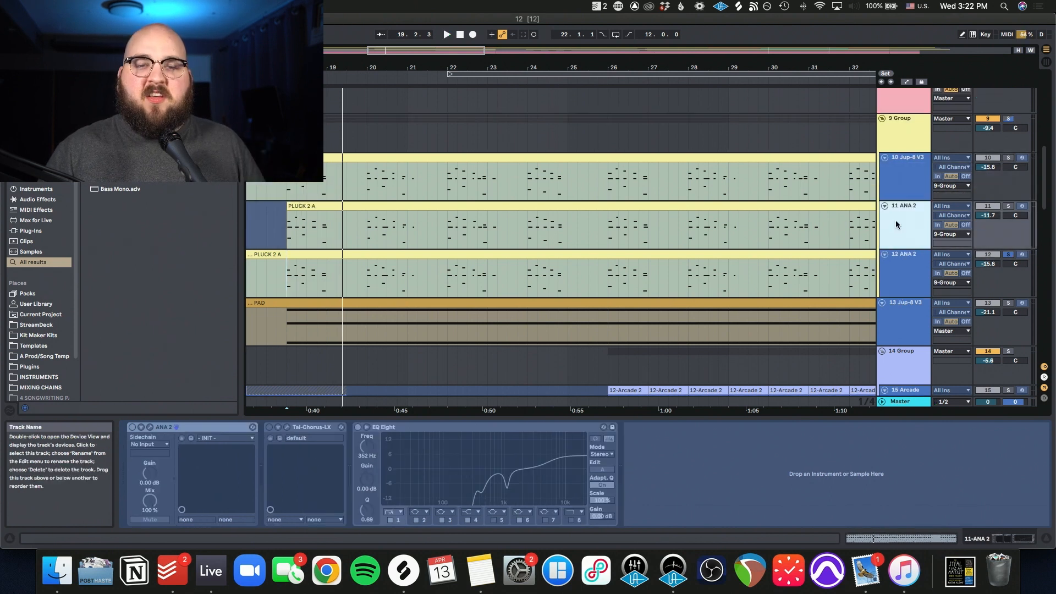
- Compare the device chains of the 11 ANA 2 and 10 Jup-8 V3 pluck tracks
{"action": "left_click", "coordinate": [900, 213]}
{"action": "left_click", "coordinate": [899, 176]}
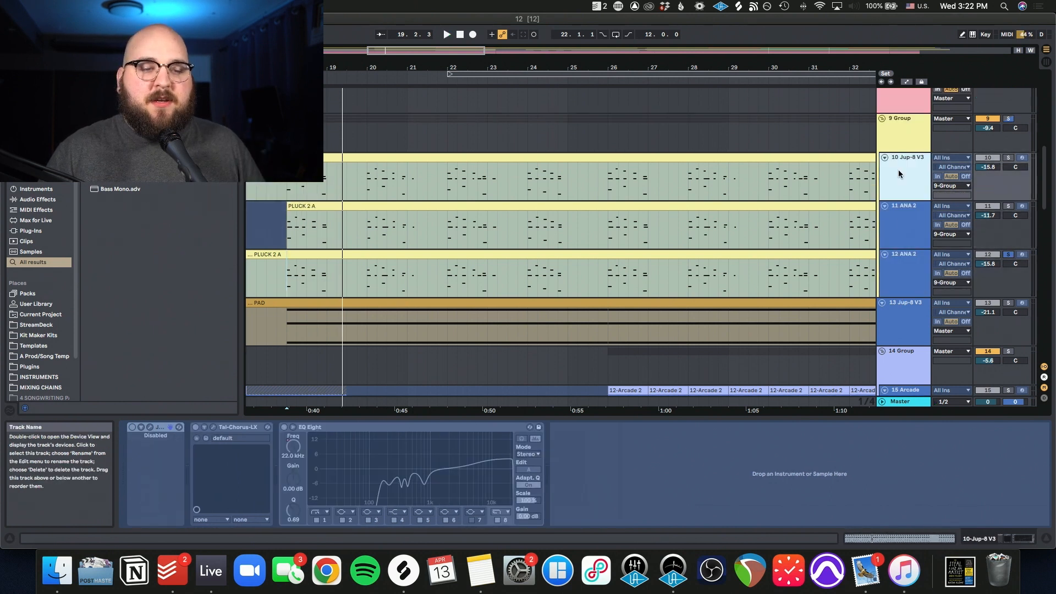
{"action": "left_click", "coordinate": [900, 219]}
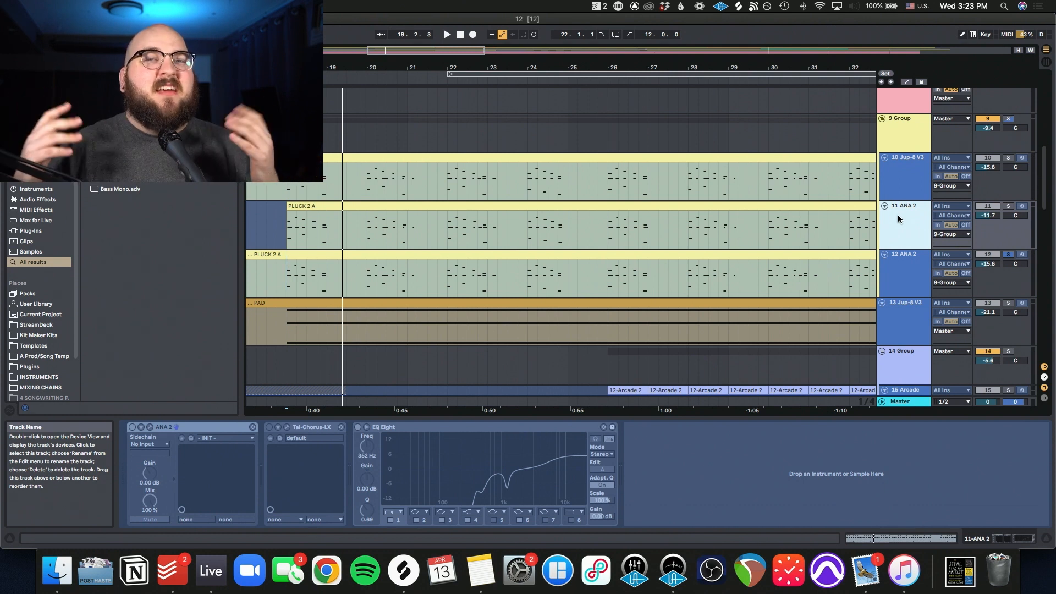
- Examine the OTT compressor on the 9 Group track while playing the layered plucks, and close its window
{"action": "scroll", "coordinate": [897, 181], "scroll_direction": "up", "scroll_amount": 1}
{"action": "left_click", "coordinate": [894, 145]}
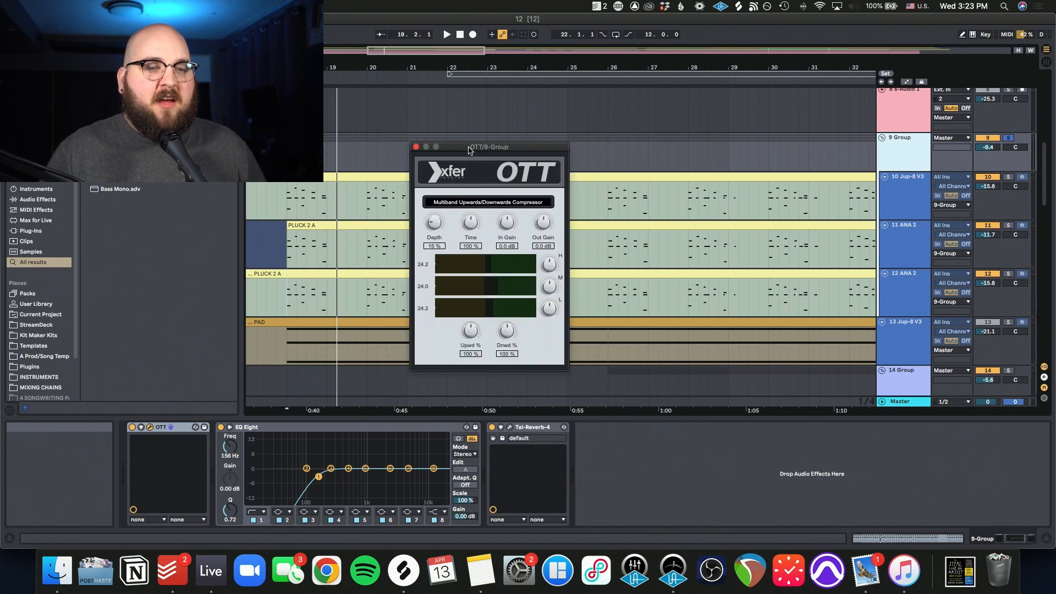
{"action": "left_click_drag", "start_coordinate": [470, 151], "coordinate": [465, 142]}
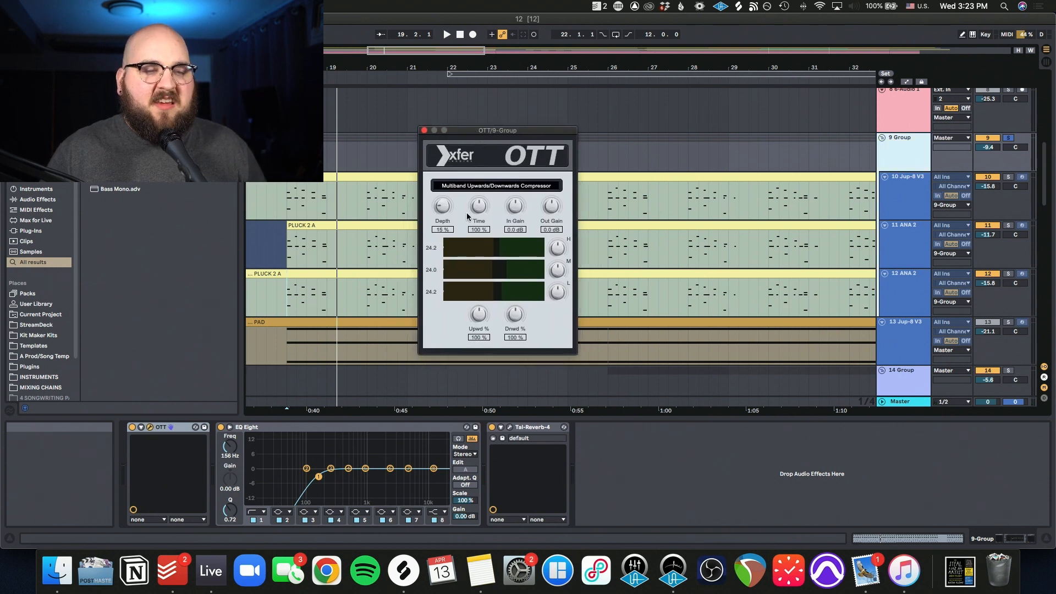
{"action": "key", "text": "space"}
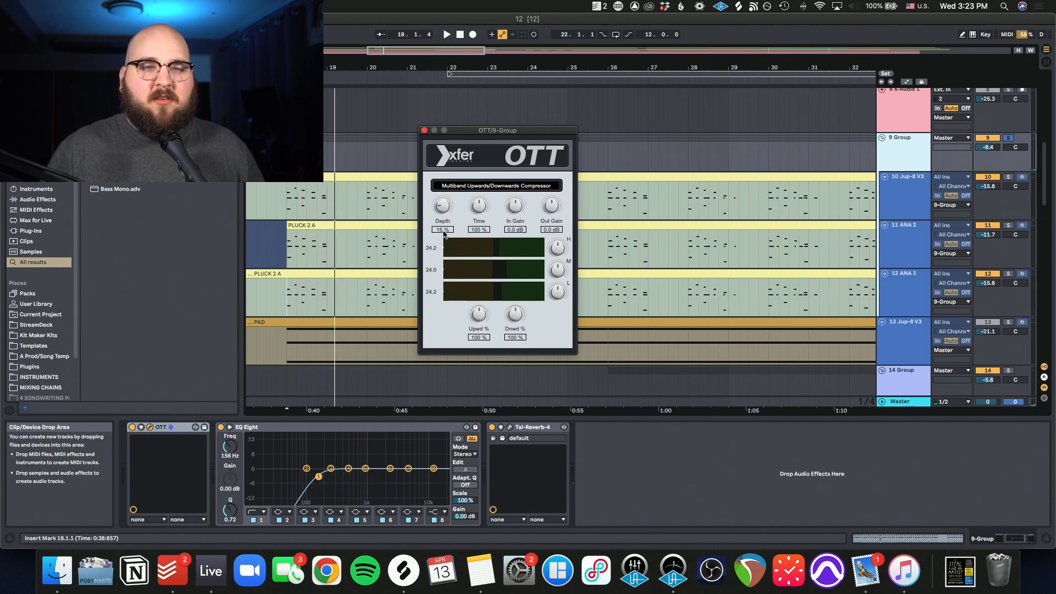
{"action": "left_click", "coordinate": [423, 130]}
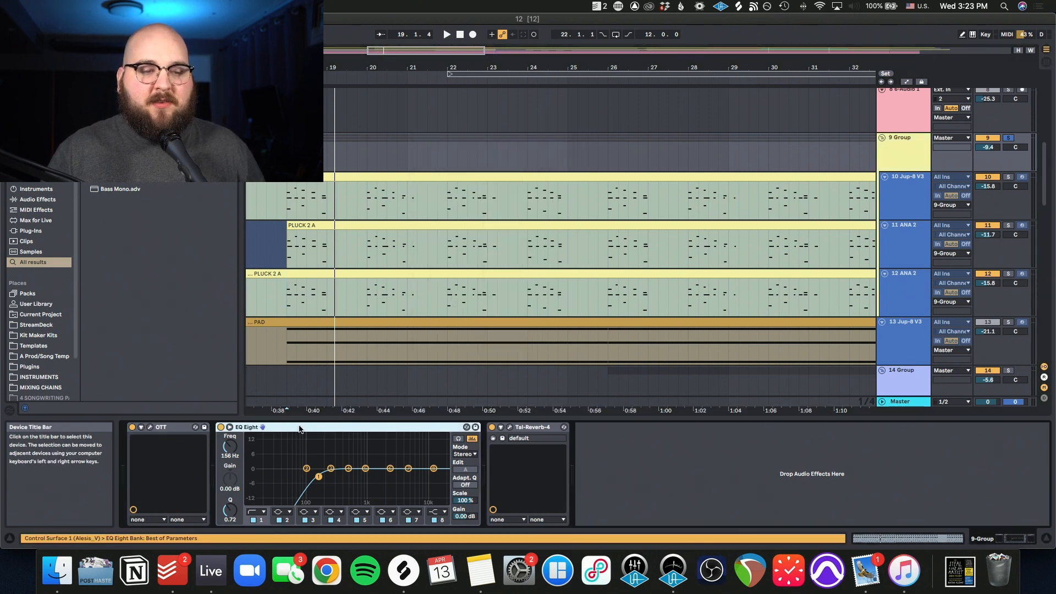
- Compare the 9 Group plucks with TAL Reverb 4 bypassed and enabled during playback, and close the reverb window
{"action": "left_click", "coordinate": [509, 427]}
{"action": "left_click_drag", "start_coordinate": [447, 107], "coordinate": [534, 138]}
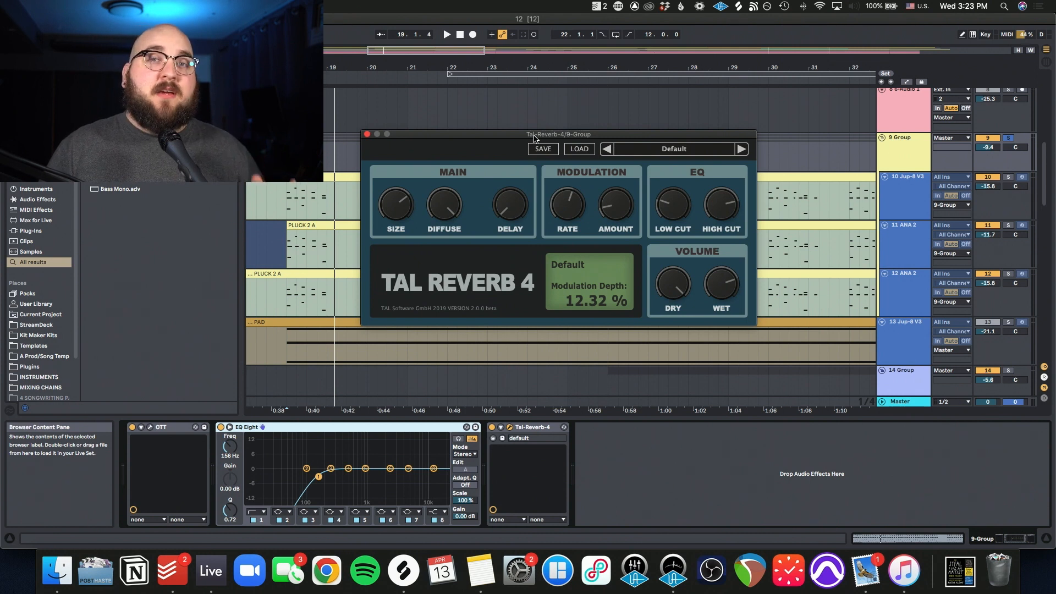
{"action": "left_click", "coordinate": [492, 428]}
{"action": "key", "text": "space"}
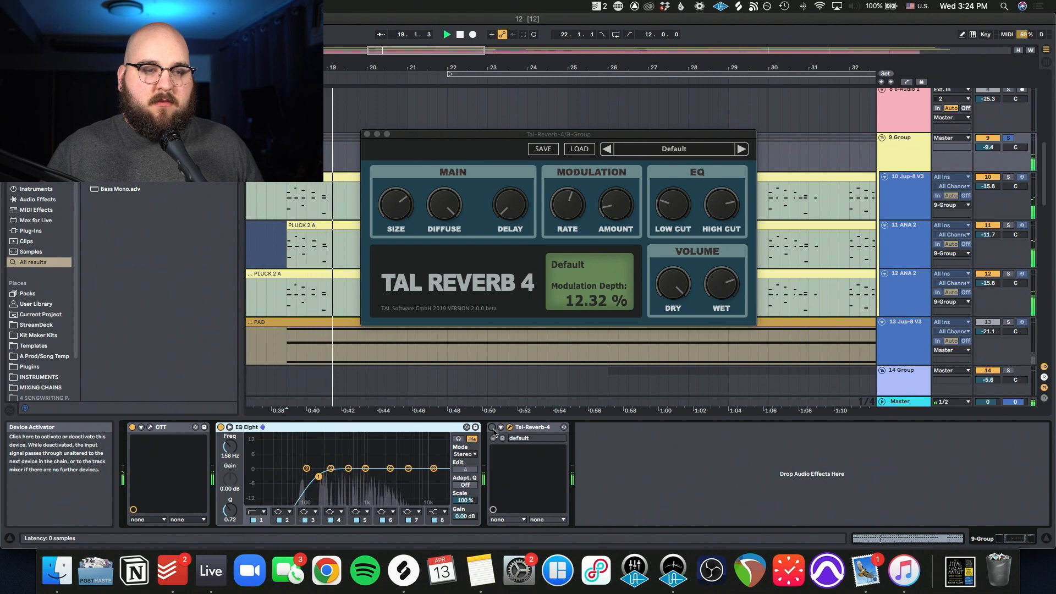
{"action": "left_click", "coordinate": [492, 427]}
{"action": "key", "text": "space"}
{"action": "key", "text": "space"}
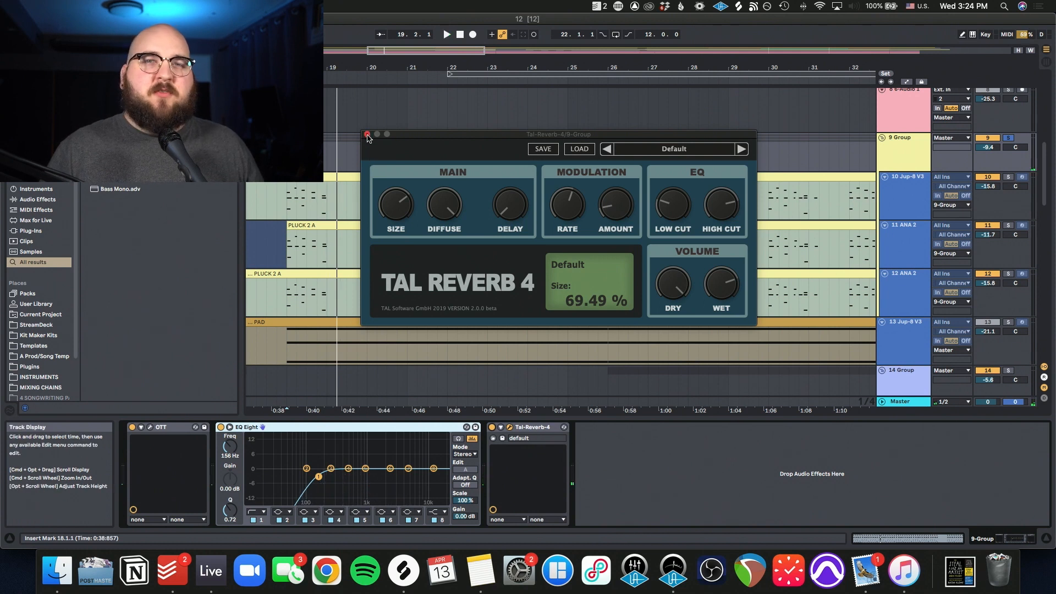
{"action": "left_click", "coordinate": [368, 135]}
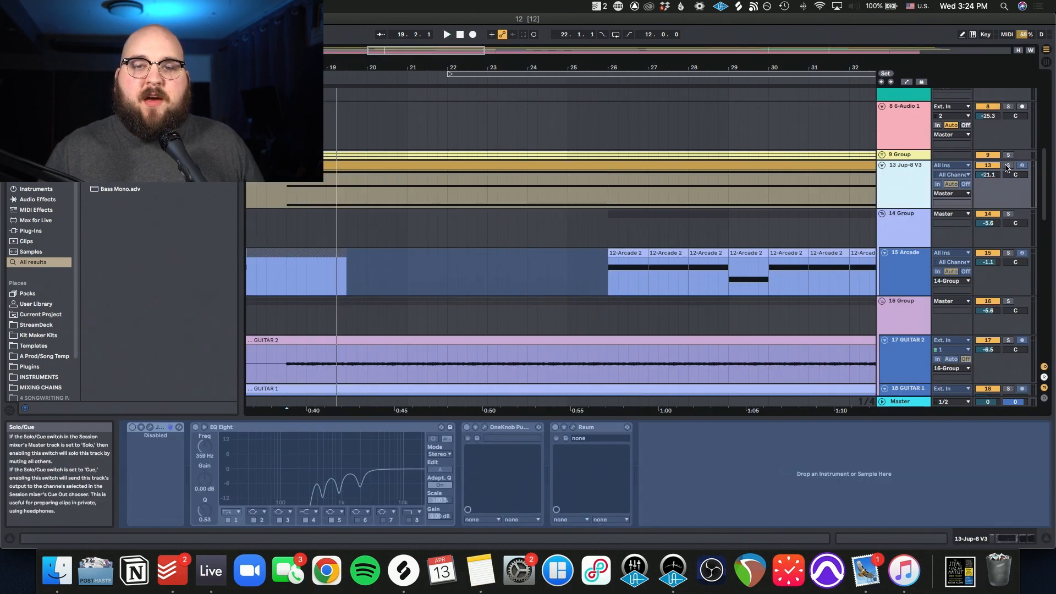
- Solo the 13 Jup-8 V3 pad track, listen to it from bar 18, and unsolo it
{"action": "left_click", "coordinate": [1007, 165]}
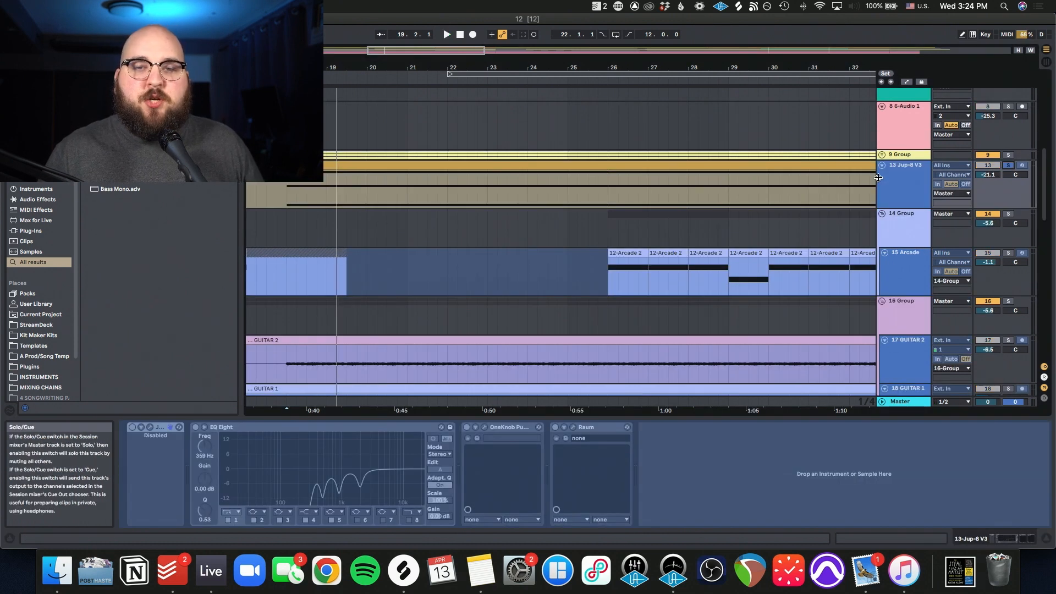
{"action": "left_click", "coordinate": [283, 187]}
{"action": "key", "text": "space"}
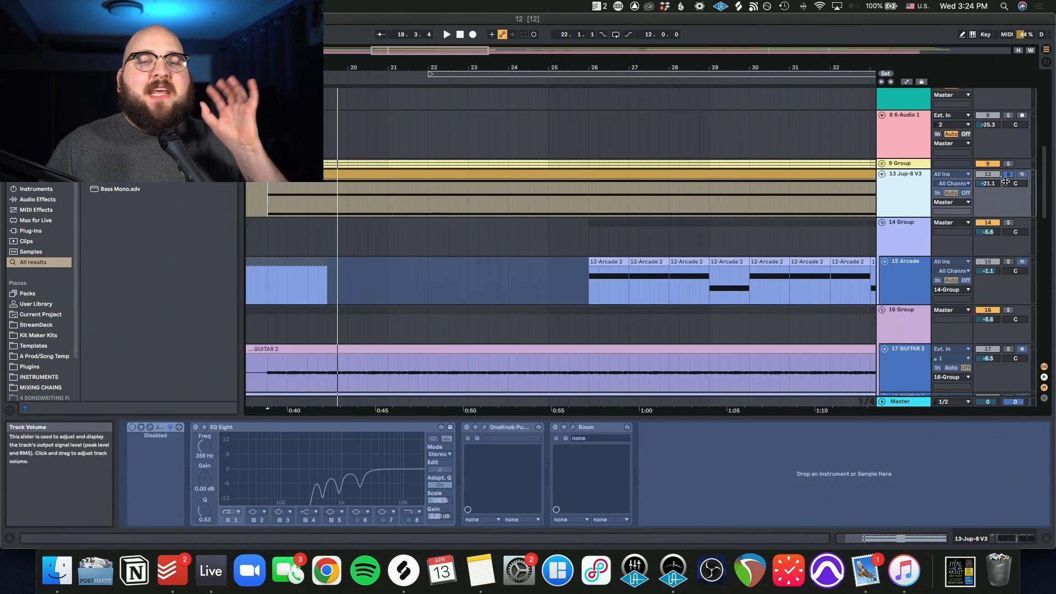
{"action": "left_click", "coordinate": [1008, 175]}
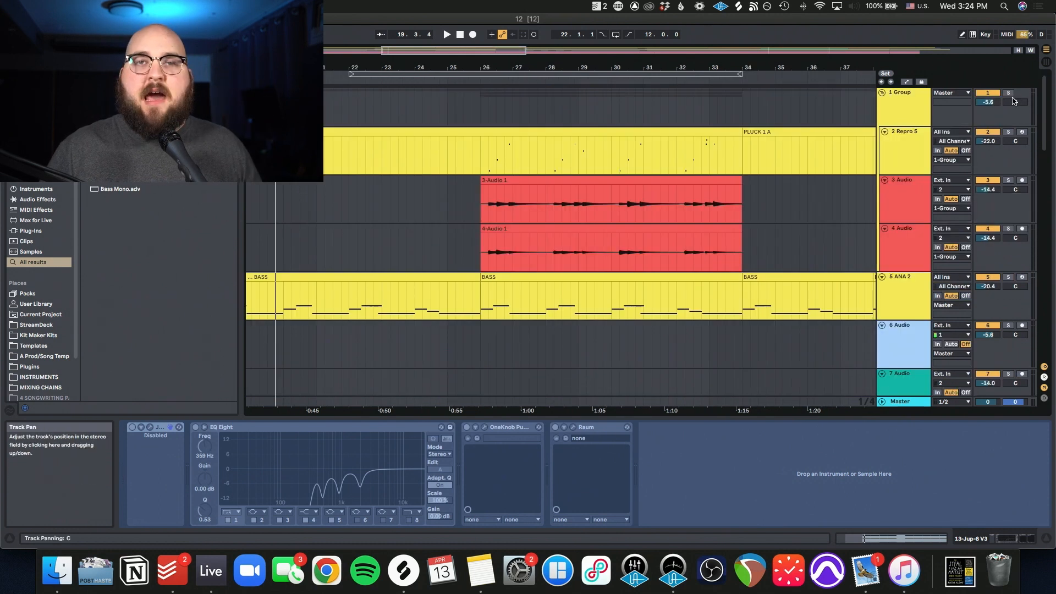
- Solo the 1 Group track and play its lead parts from bar 26
{"action": "left_click", "coordinate": [1010, 94]}
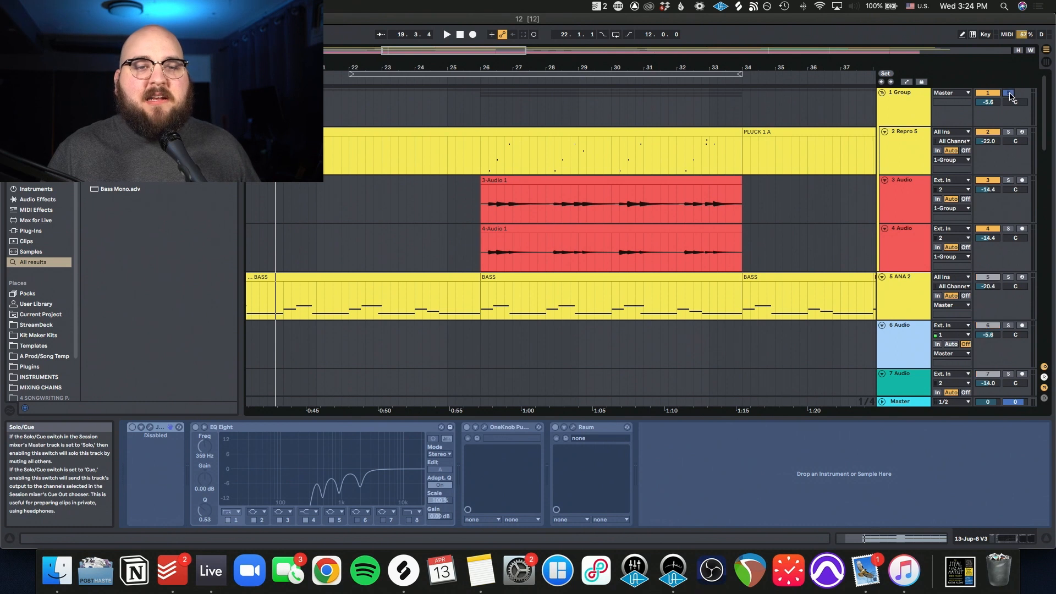
{"action": "left_click", "coordinate": [480, 157]}
{"action": "key", "text": "space"}
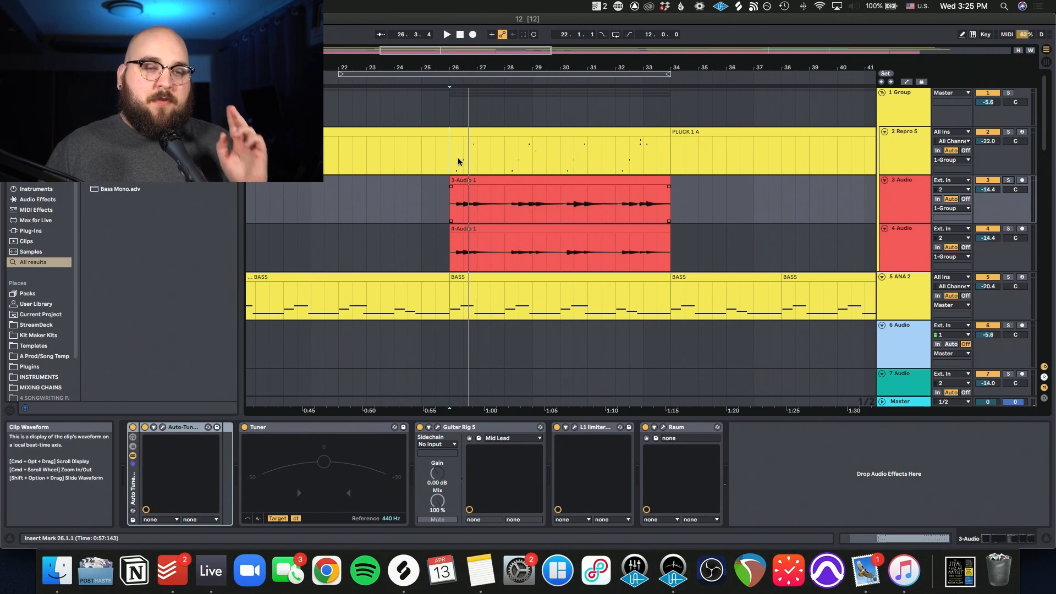
- Solo the 4 Audio track, zoom in on its clip across bars 26 to 34, and play it
{"action": "left_click_drag", "start_coordinate": [449, 158], "coordinate": [674, 221]}
{"action": "left_click", "coordinate": [654, 228]}
{"action": "key", "text": "s"}
{"action": "key", "text": "z"}
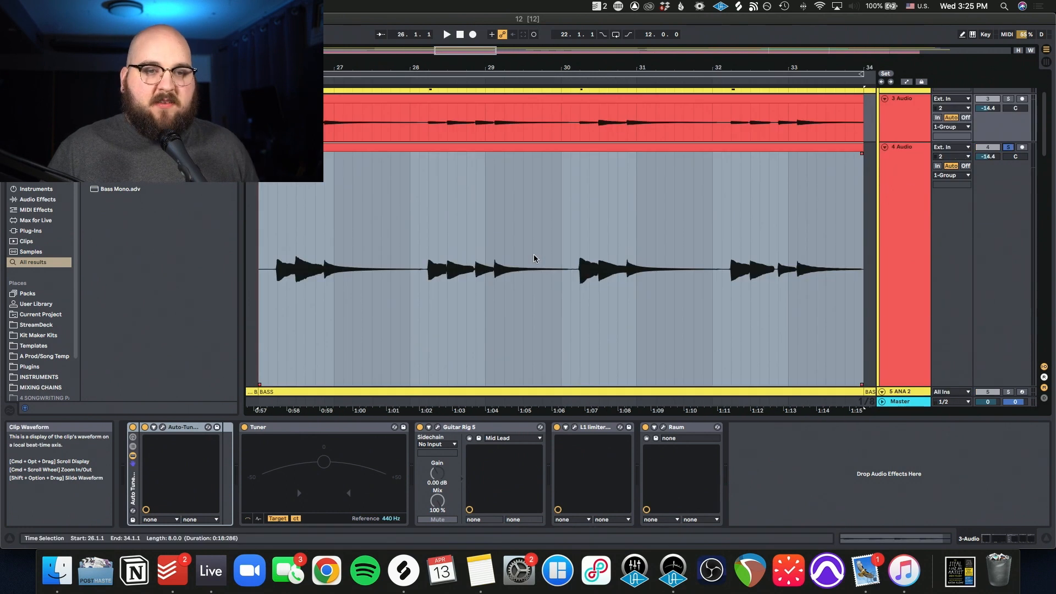
{"action": "key", "text": "space"}
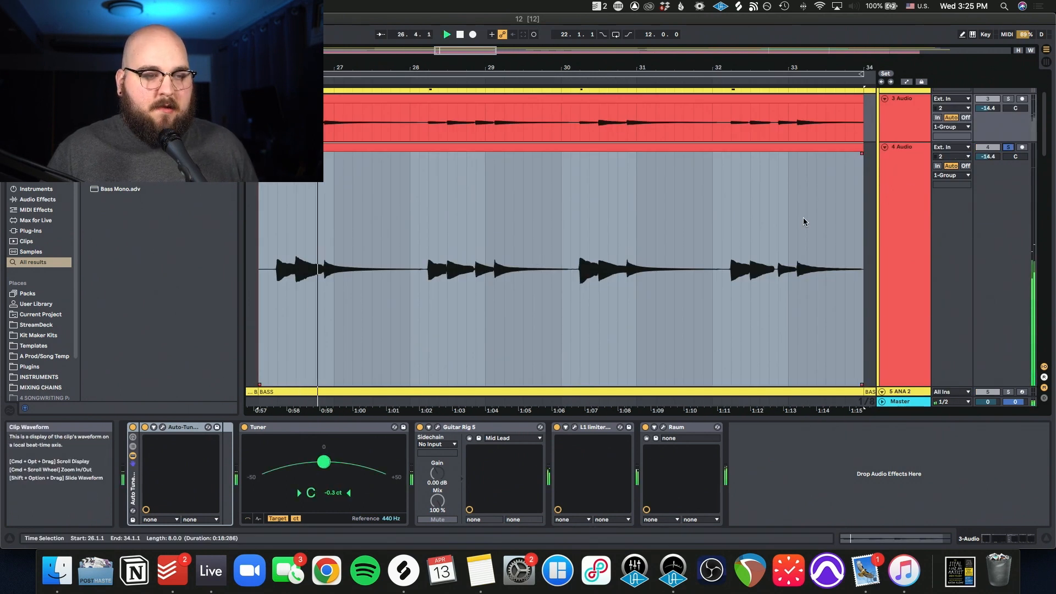
- Examine the Guitar Rig 5, L1 limiter and Raum effects on the 3 Audio track
{"action": "left_click", "coordinate": [438, 427]}
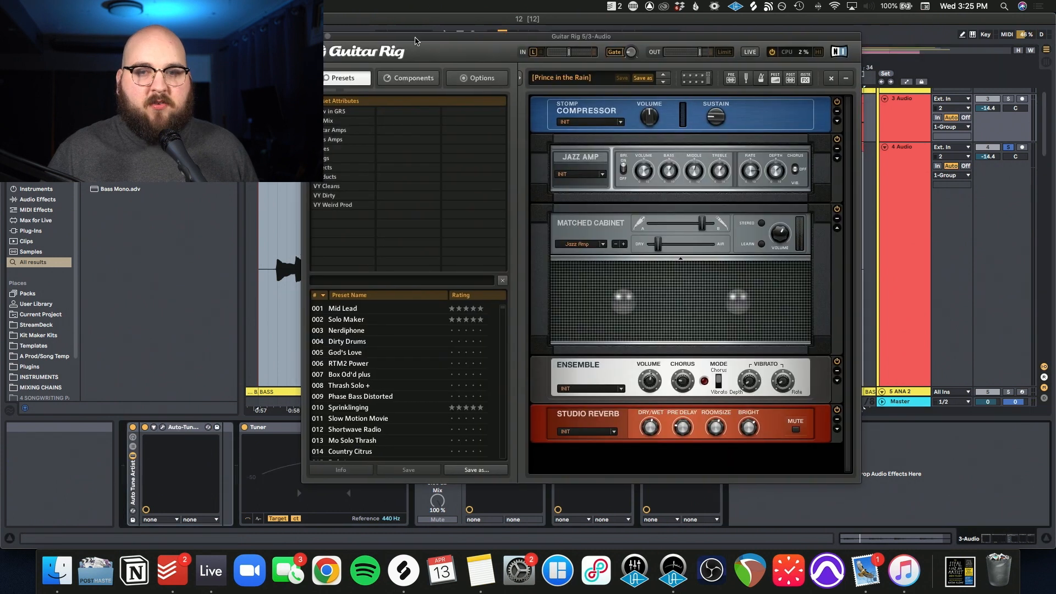
{"action": "left_click_drag", "start_coordinate": [440, 44], "coordinate": [449, 44]}
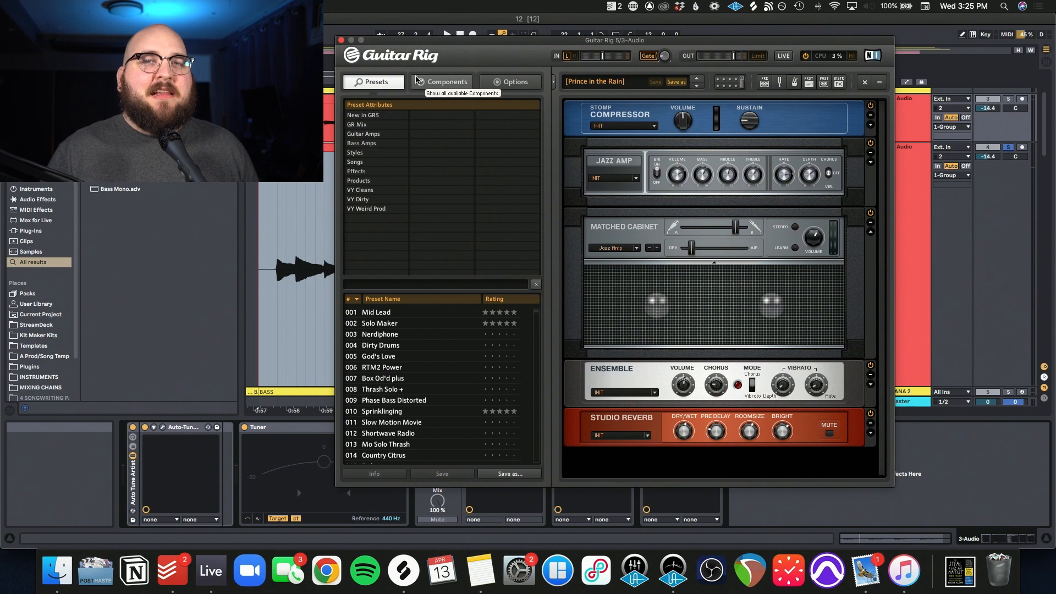
{"action": "left_click", "coordinate": [341, 40]}
{"action": "left_click", "coordinate": [477, 106]}
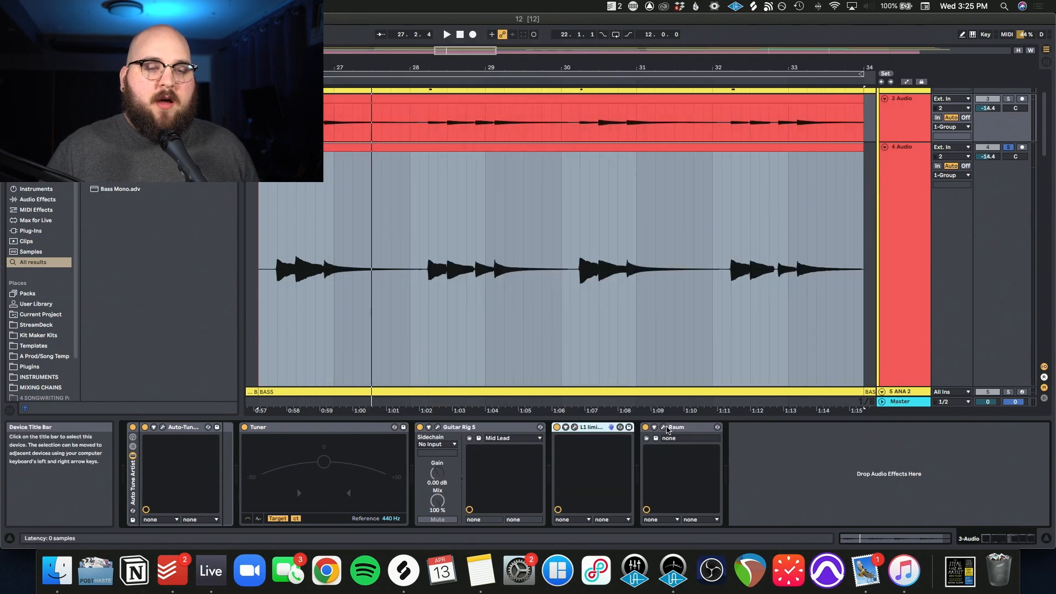
{"action": "left_click", "coordinate": [664, 427]}
{"action": "left_click_drag", "start_coordinate": [445, 121], "coordinate": [446, 108]}
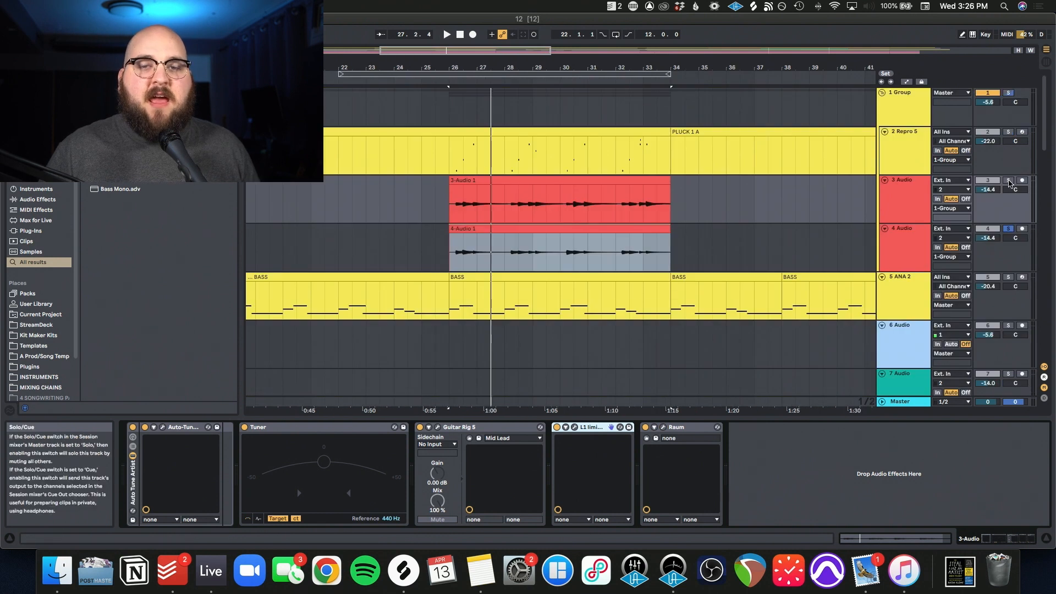
- Solo the 3 Audio track, listen to its clip zoomed in from bar 26, and unsolo the track
{"action": "left_click", "coordinate": [449, 204]}
{"action": "key", "text": "z"}
{"action": "key", "text": "space"}
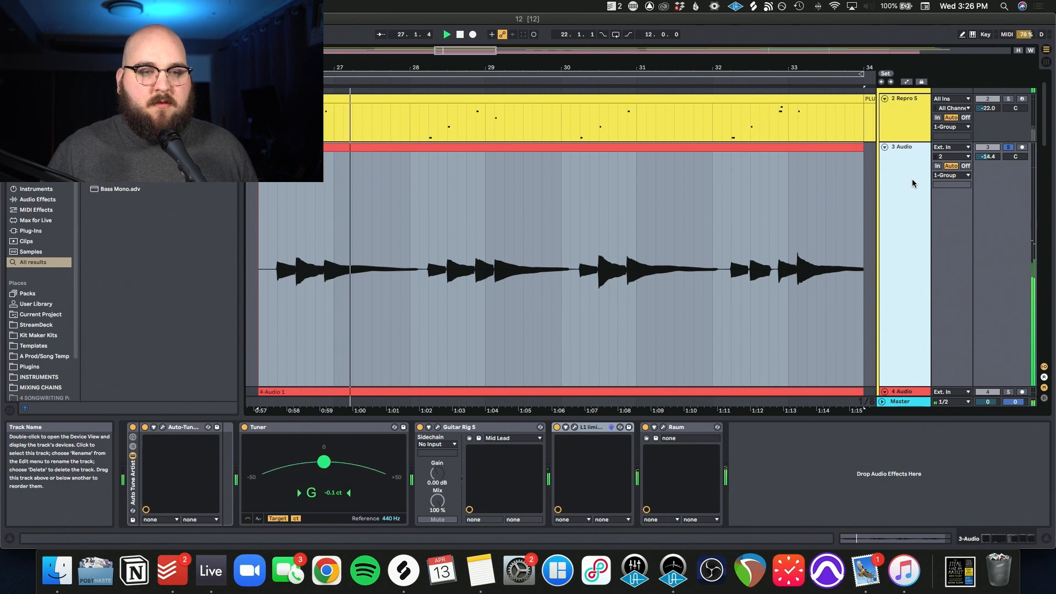
{"action": "key", "text": "space"}
{"action": "key", "text": "x"}
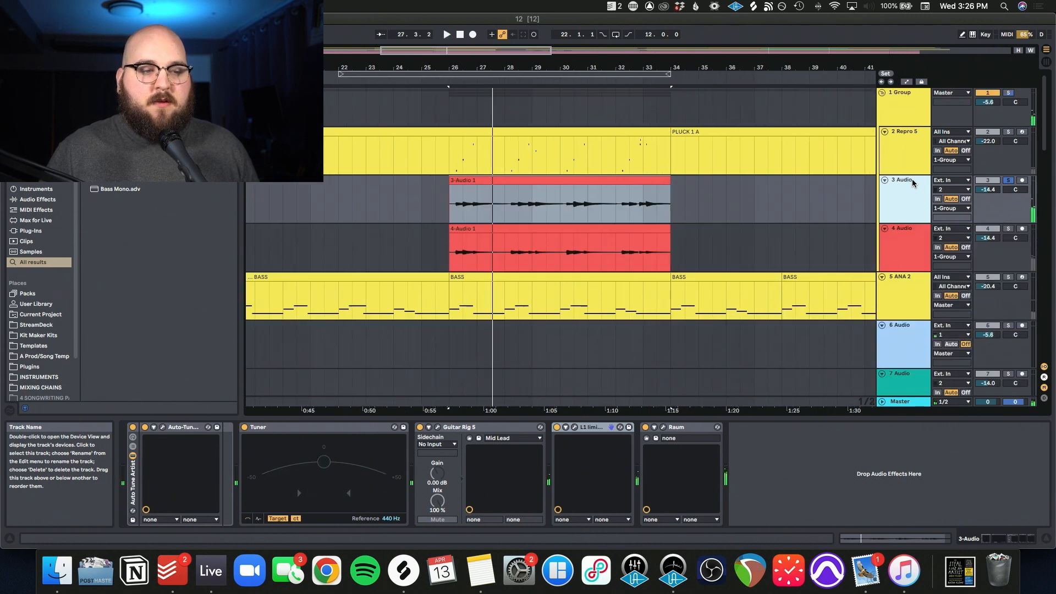
{"action": "left_click", "coordinate": [1009, 181]}
- Select bars 26 to 34 of the 2 Repro 5 part, zoom in on its notes, and audition the track soloed
{"action": "key", "text": "Up"}
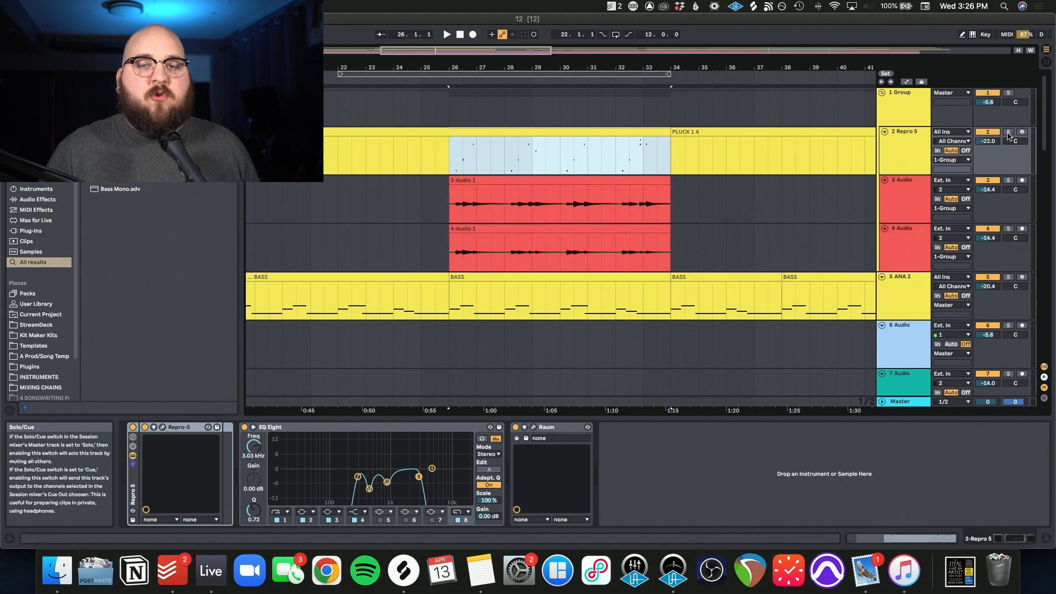
{"action": "key", "text": "z"}
{"action": "left_click", "coordinate": [1009, 133]}
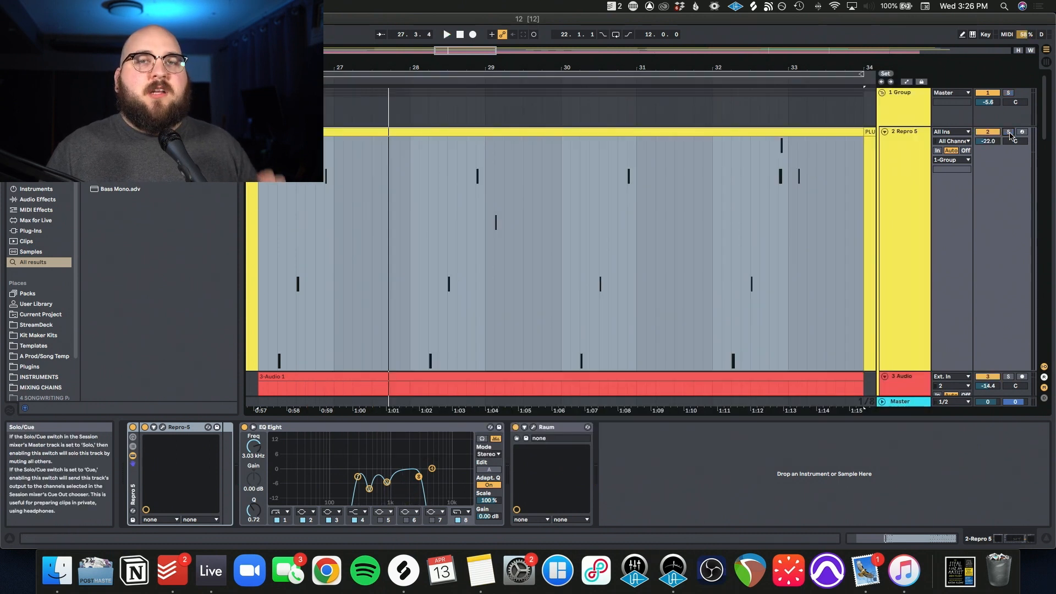
{"action": "key", "text": "x"}
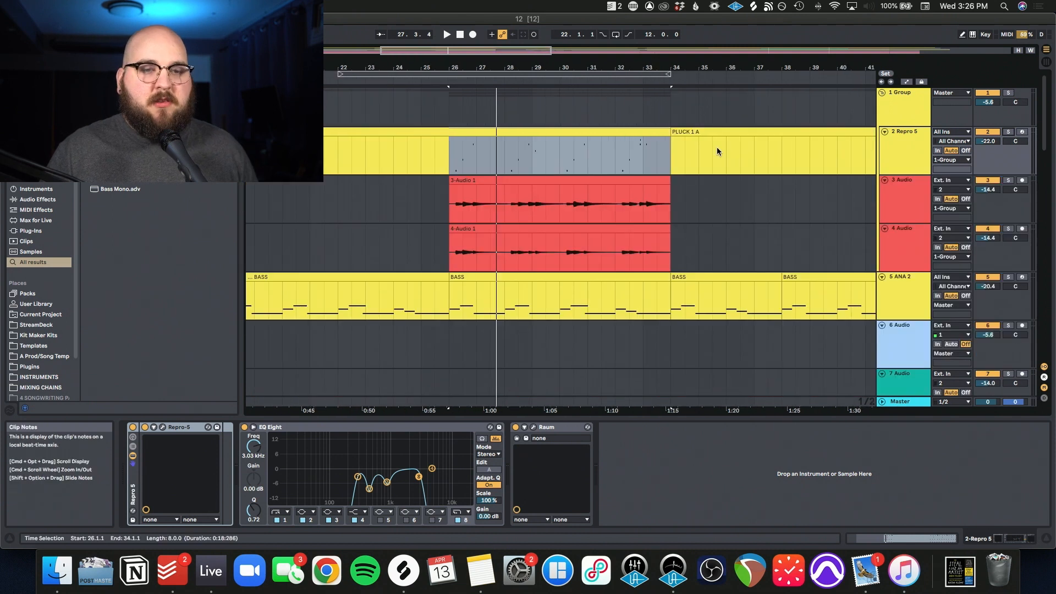
- Examine the JST Clip plug-in on the 1 Group and play the group soloed, comparing the sound with the plug-in powered off and on
{"action": "left_click", "coordinate": [997, 121]}
{"action": "left_click", "coordinate": [421, 426]}
{"action": "left_click_drag", "start_coordinate": [151, 81], "coordinate": [500, 211]}
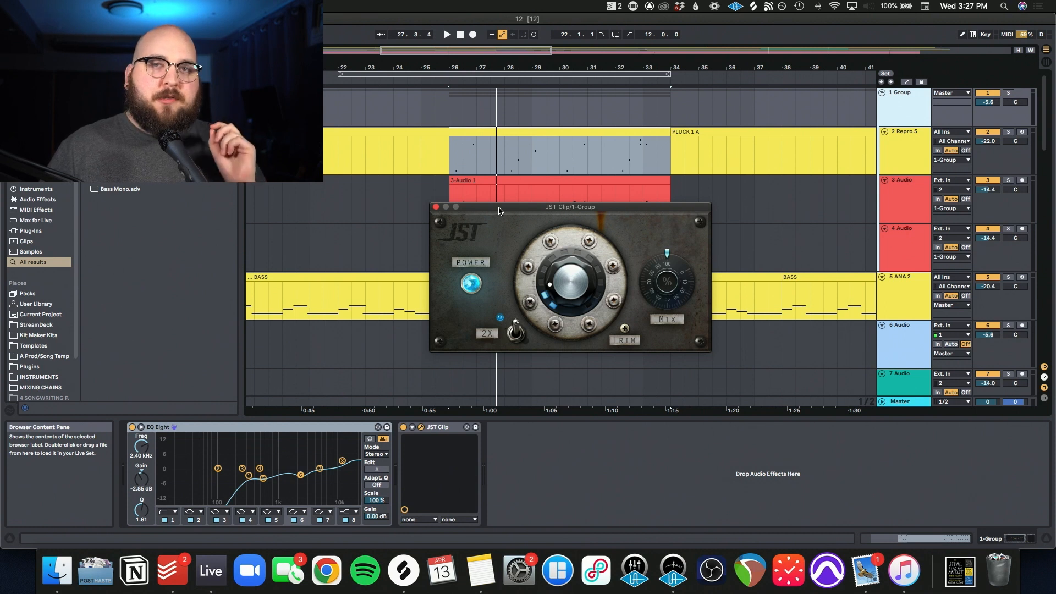
{"action": "key", "text": "space"}
{"action": "left_click", "coordinate": [471, 284]}
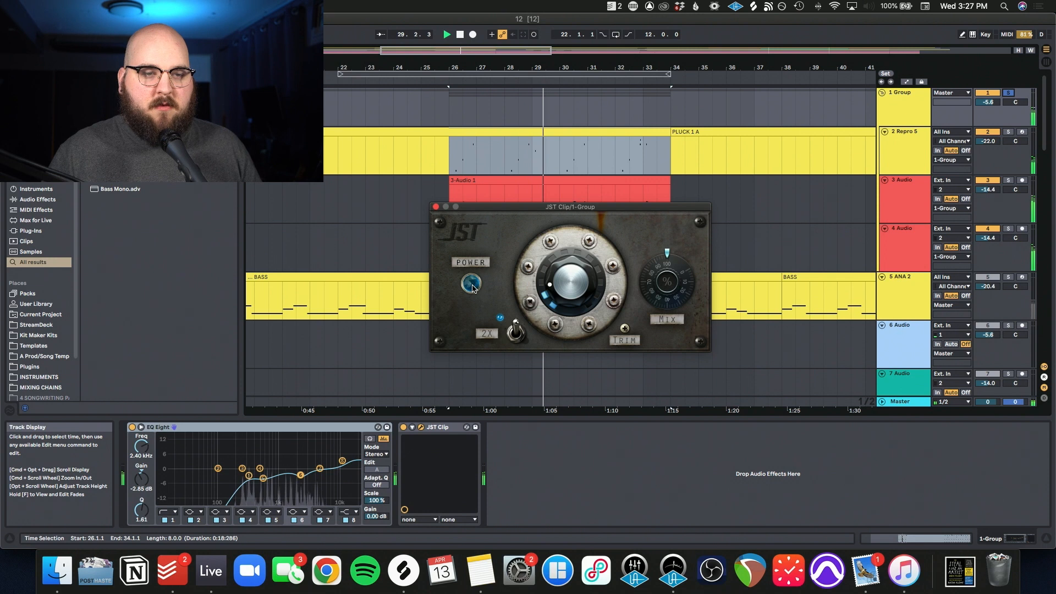
{"action": "left_click", "coordinate": [471, 284]}
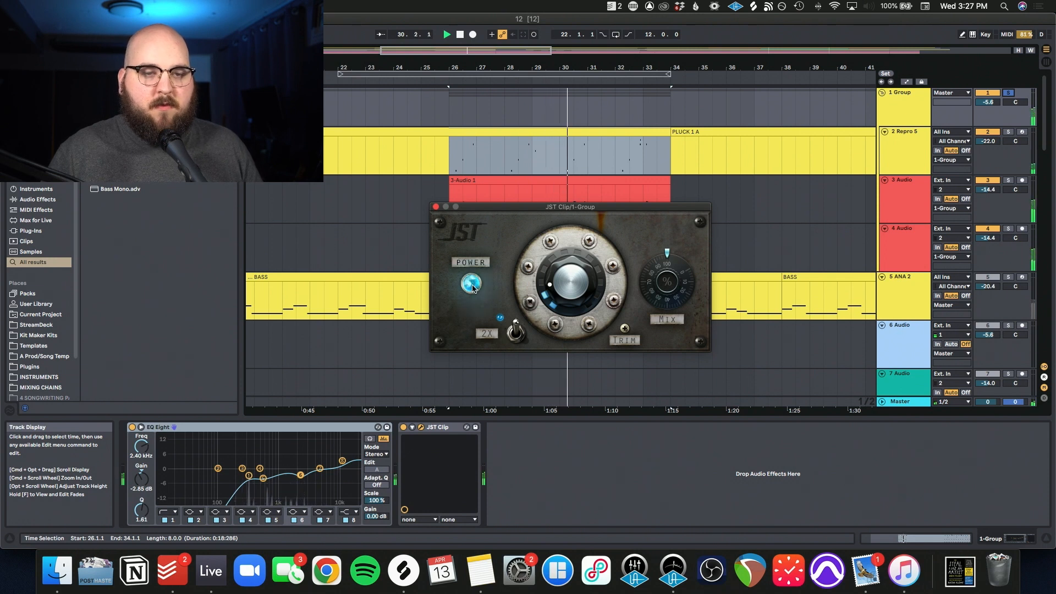
{"action": "left_click", "coordinate": [436, 207]}
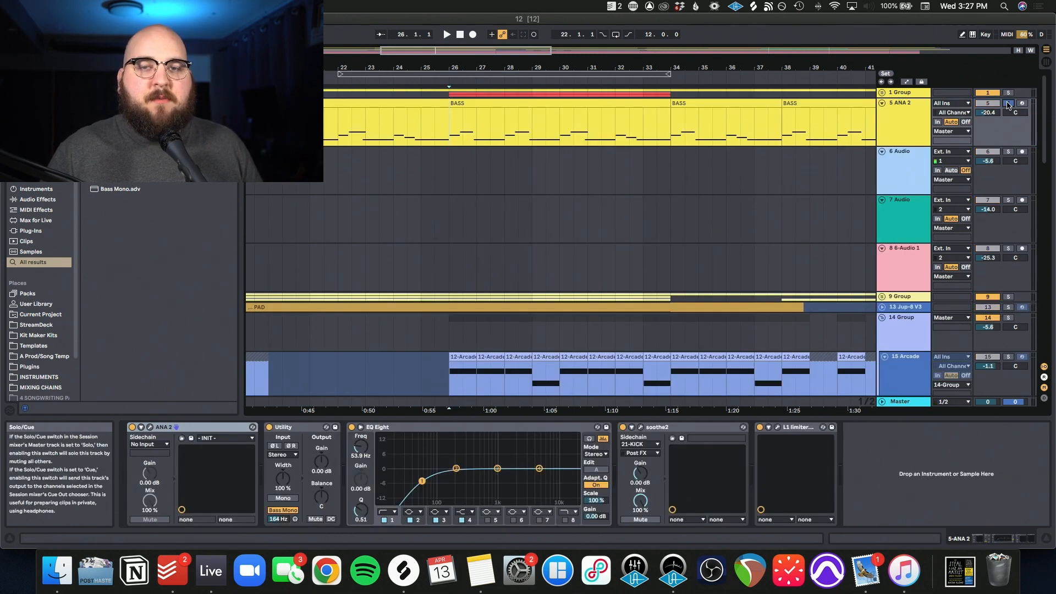
- Play the 5 ANA 2 bass track soloed from bar 26 and examine its ANA 2 synth, Utility and EQ Eight devices
{"action": "left_click", "coordinate": [1009, 104]}
{"action": "key", "text": "space"}
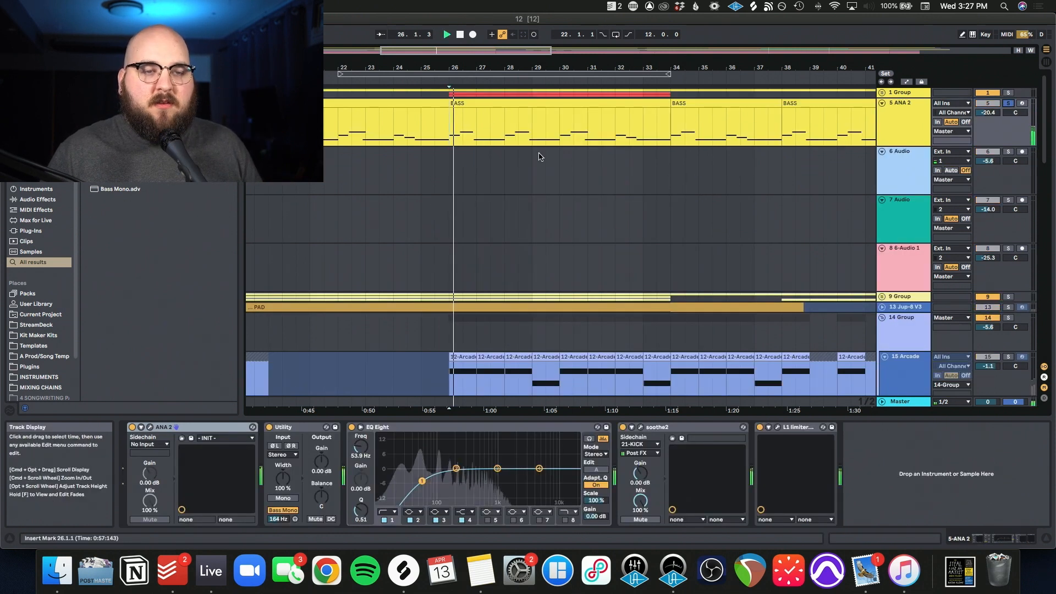
{"action": "left_click", "coordinate": [151, 428]}
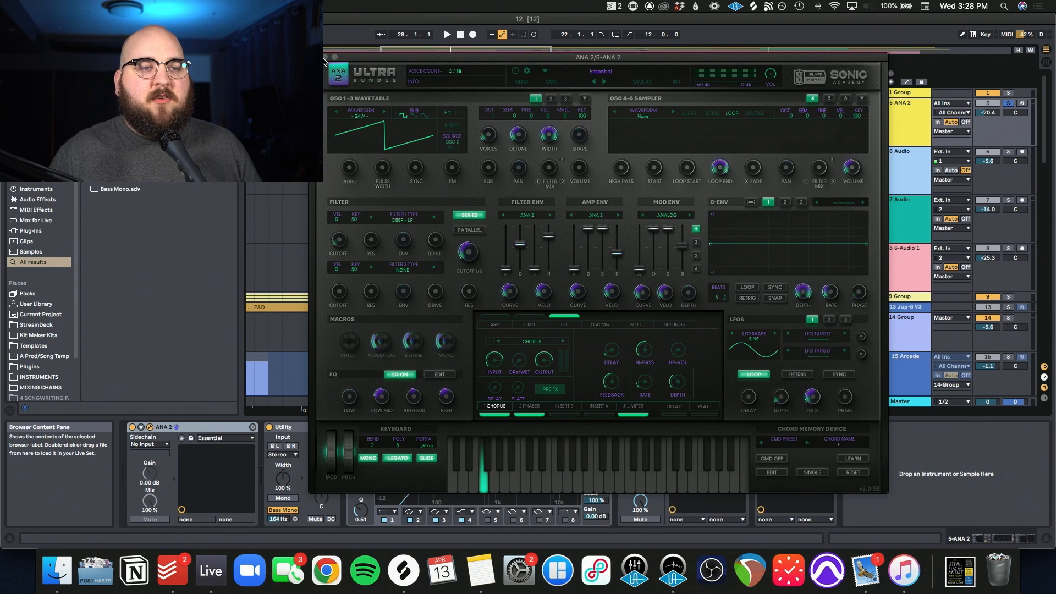
{"action": "left_click", "coordinate": [302, 431]}
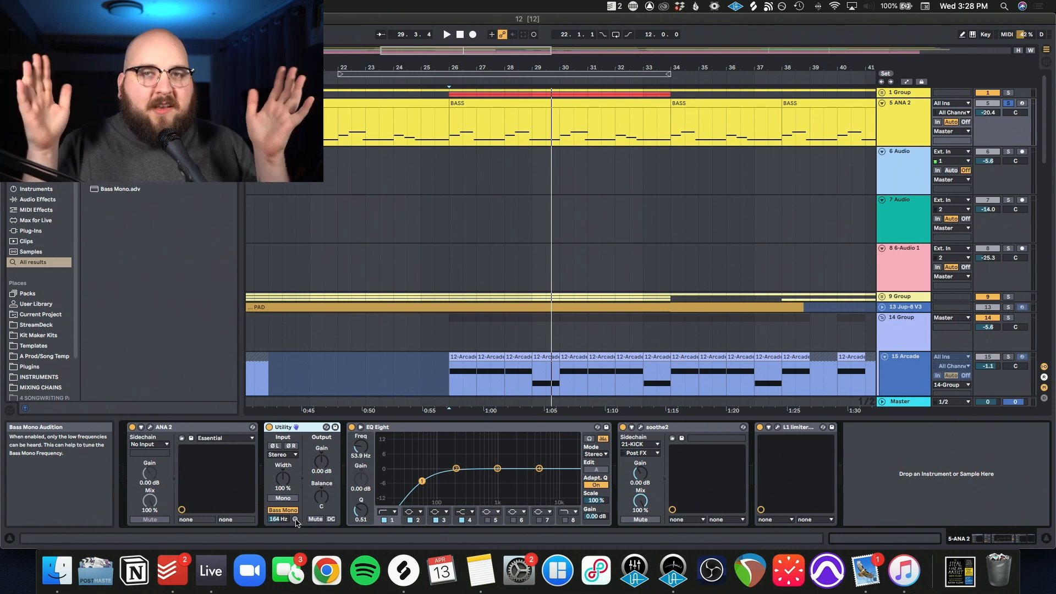
{"action": "left_click", "coordinate": [424, 484]}
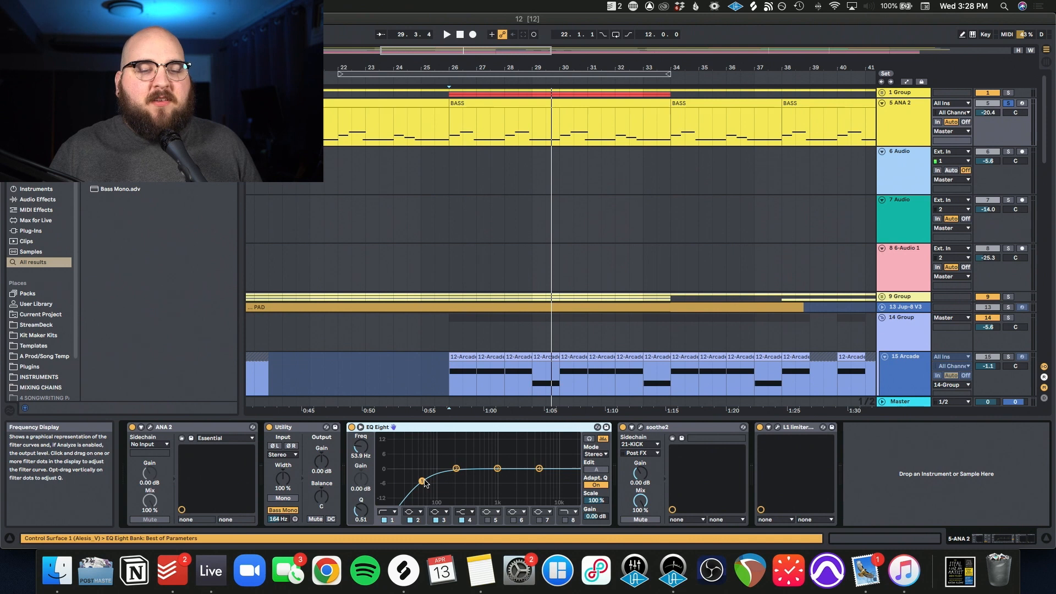
- Examine the kick-sidechained soothe2 plug-in on the 5 ANA 2 track while playing the bass from bar 26
{"action": "left_click", "coordinate": [640, 427]}
{"action": "left_click_drag", "start_coordinate": [659, 186], "coordinate": [561, 96]}
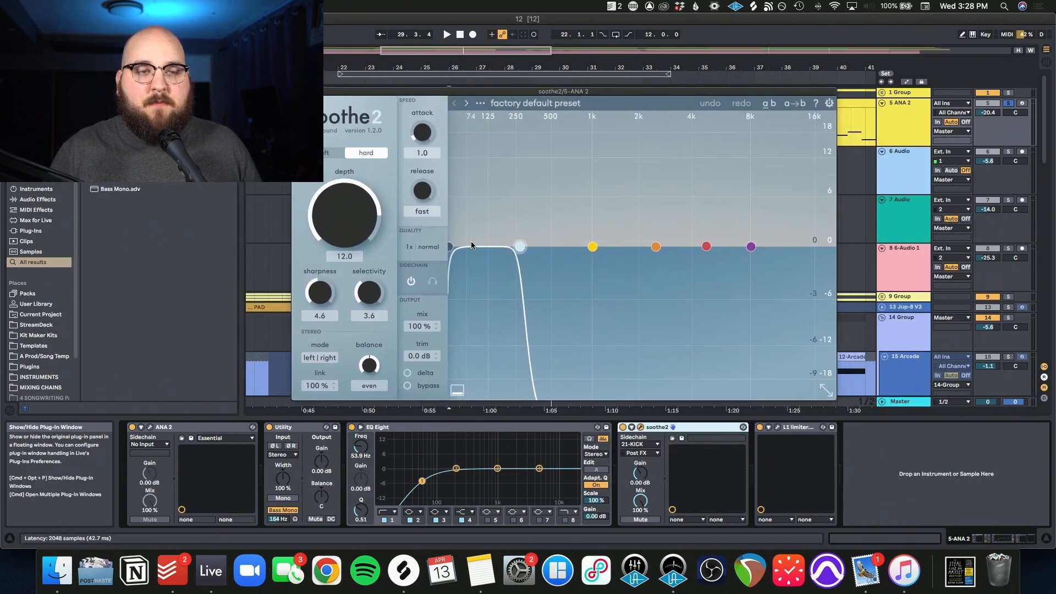
{"action": "left_click", "coordinate": [456, 405]}
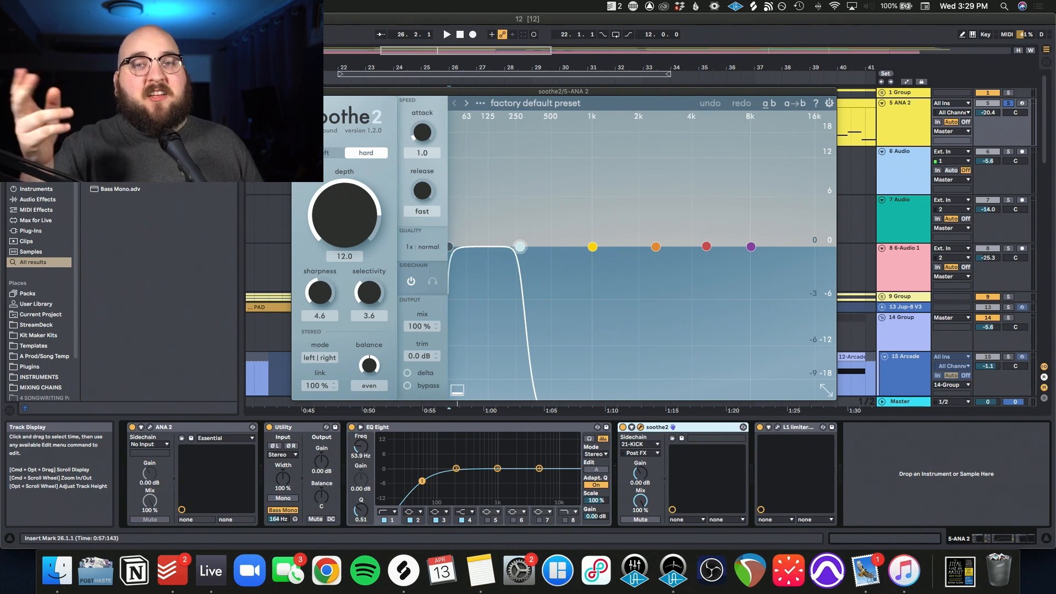
{"action": "key", "text": "space"}
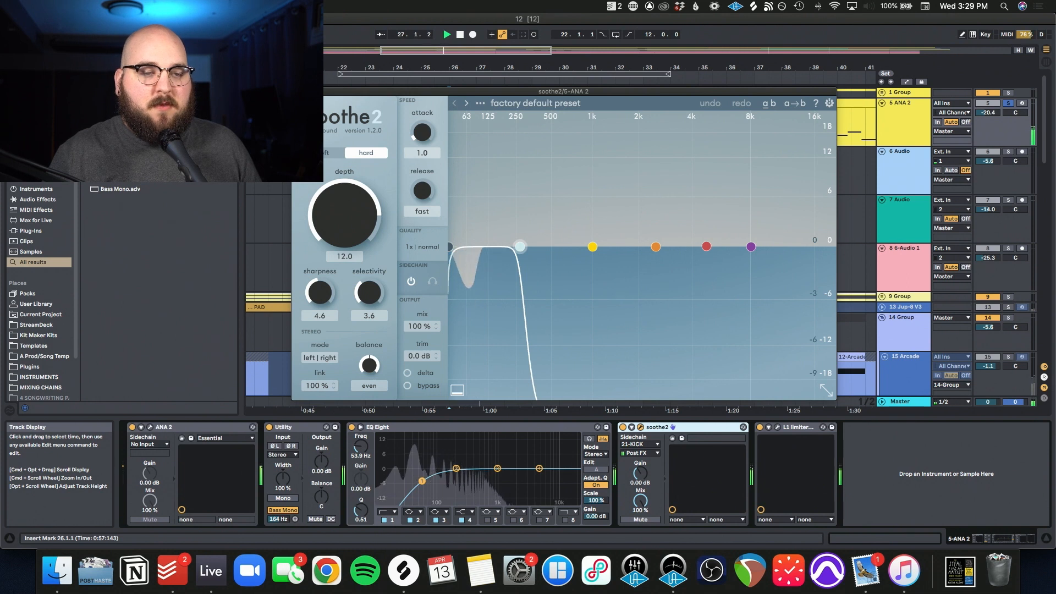
{"action": "key", "text": "space"}
{"action": "key", "text": "super+alt+p"}
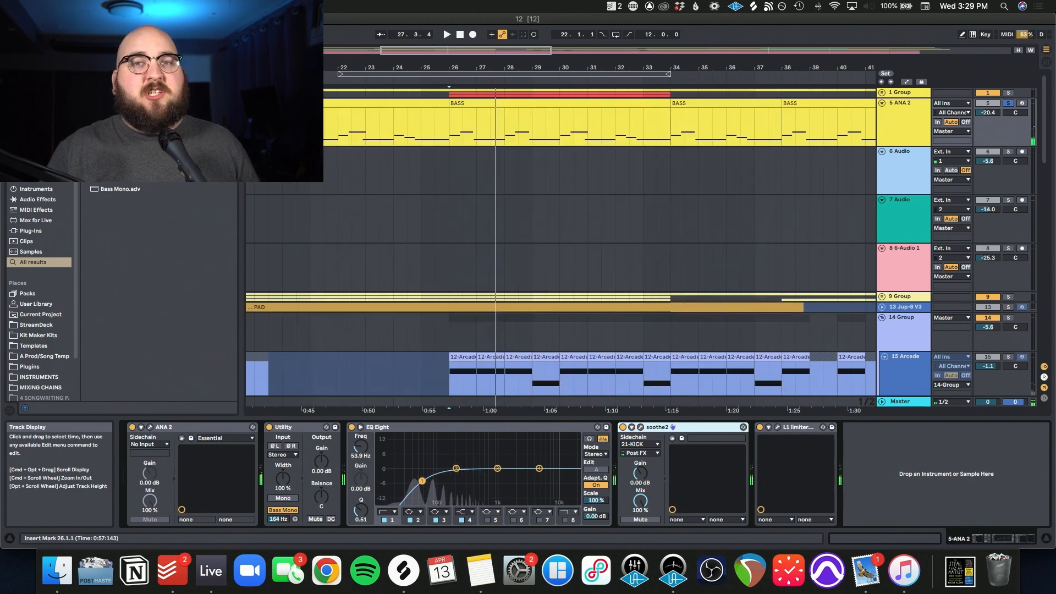
- Examine the L1 limiter on the 5 ANA 2 track while playing the bass, and close the plug-in
{"action": "left_click", "coordinate": [777, 428]}
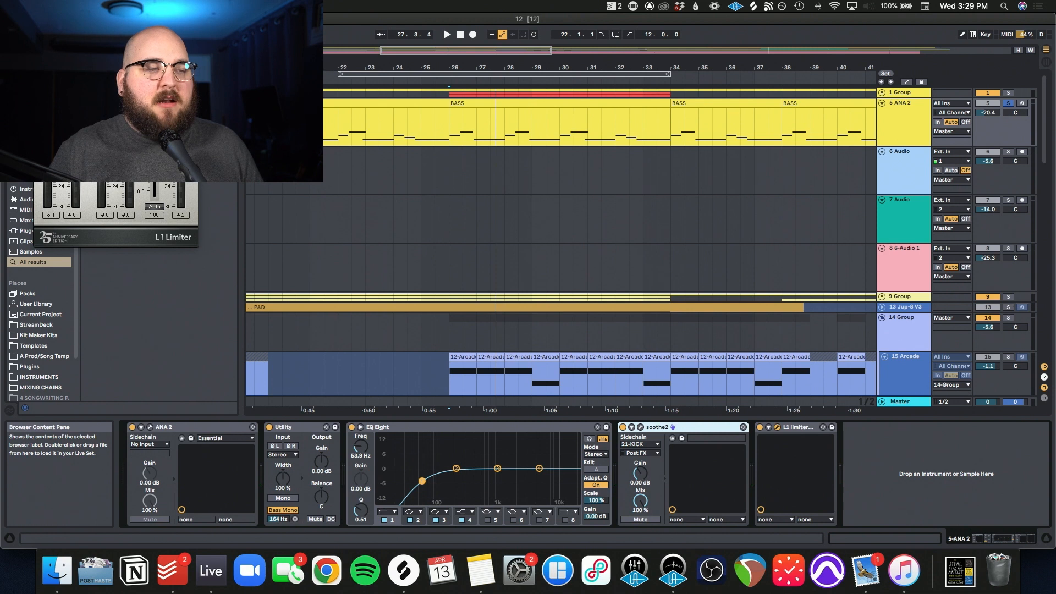
{"action": "left_click_drag", "start_coordinate": [117, 58], "coordinate": [557, 167]}
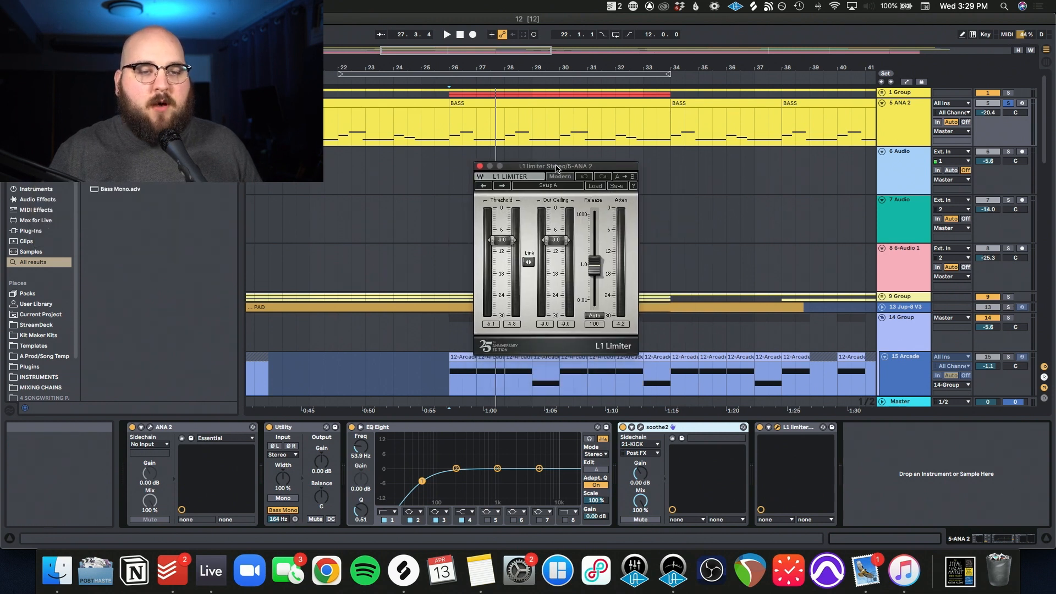
{"action": "key", "text": "space"}
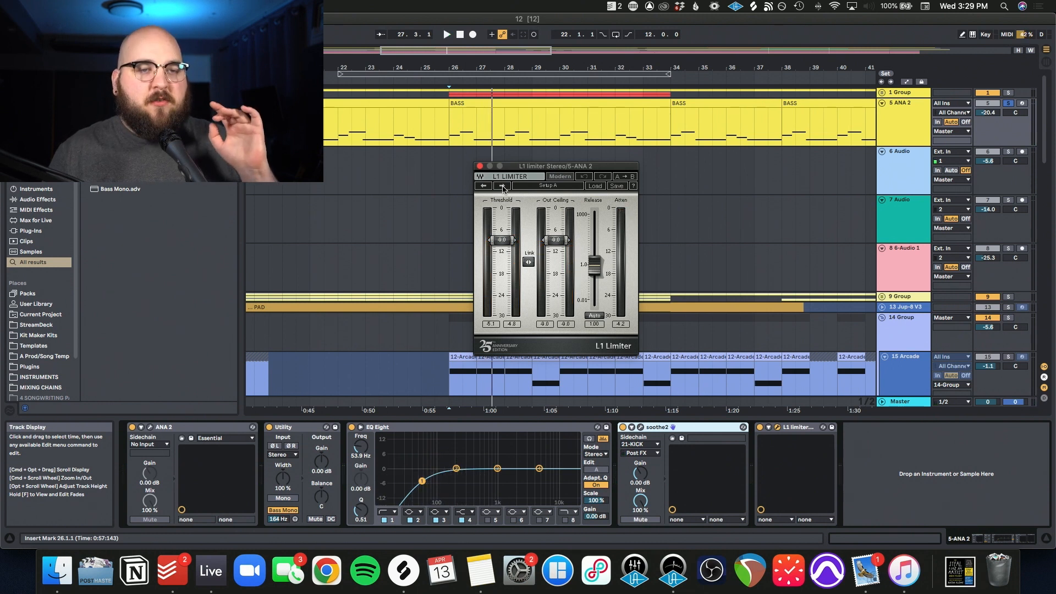
{"action": "left_click", "coordinate": [480, 166]}
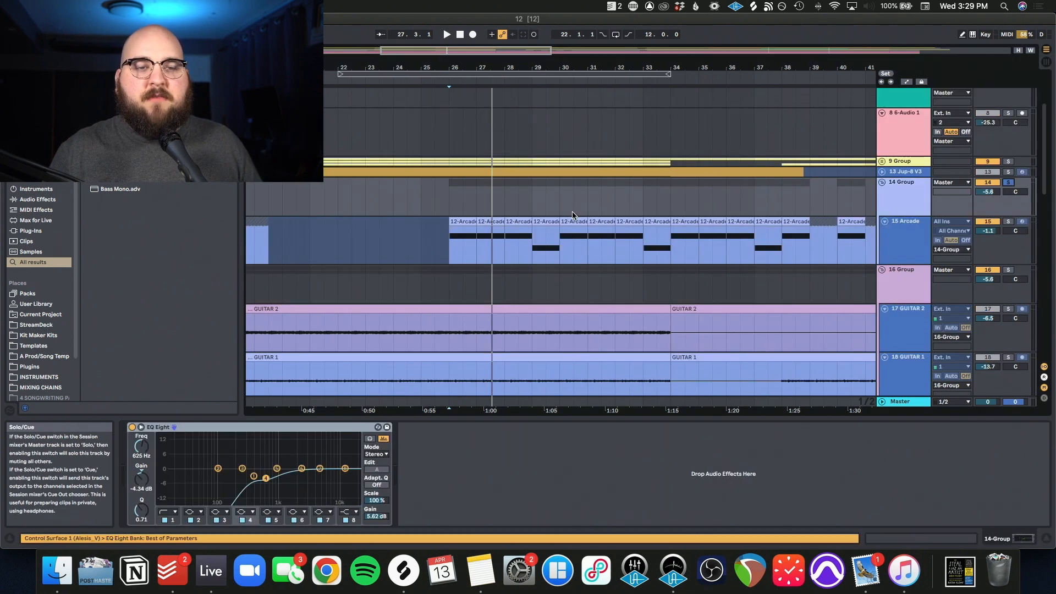
- Listen to the 15 Arcade part from bar 26 with the 14 Group soloed, viewing its clips up close
{"action": "left_click", "coordinate": [450, 246]}
{"action": "key", "text": "space"}
{"action": "key", "text": "plus"}
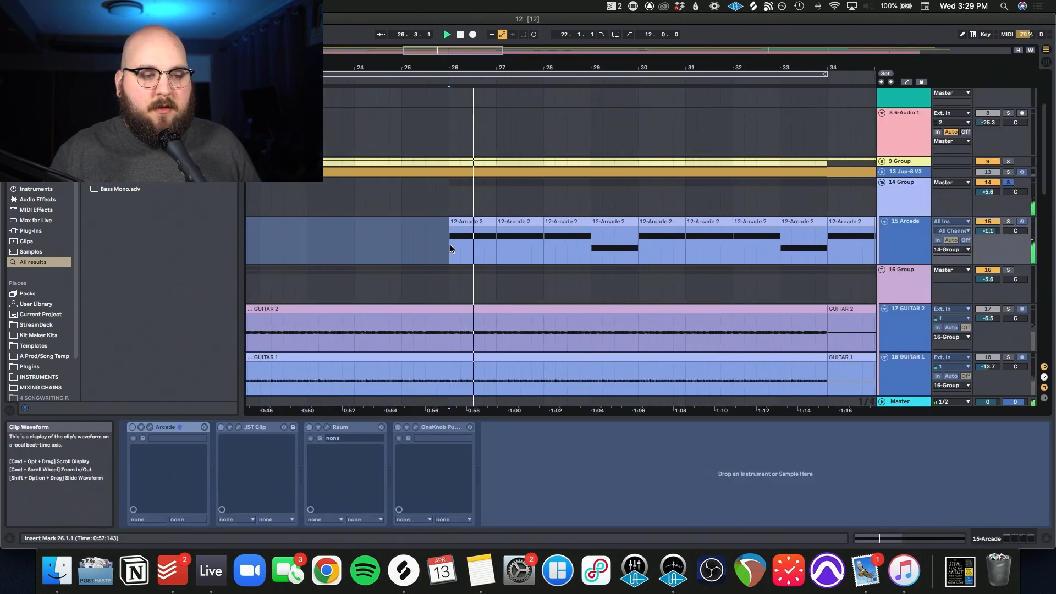
{"action": "scroll", "coordinate": [450, 249], "scroll_direction": "up", "scroll_amount": 2}
{"action": "scroll", "coordinate": [450, 245], "scroll_direction": "right", "scroll_amount": 3}
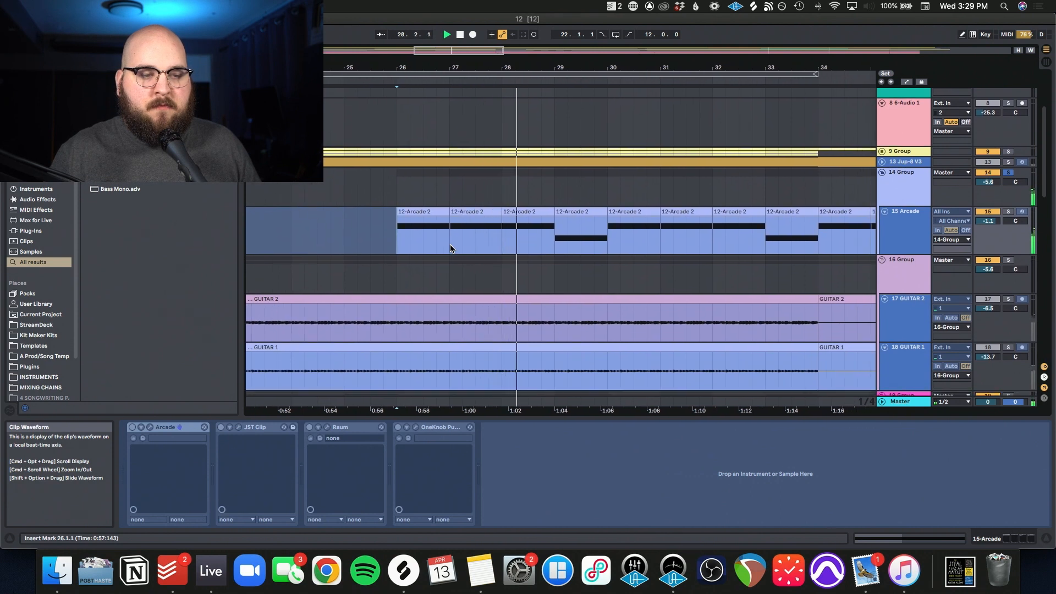
{"action": "scroll", "coordinate": [450, 248], "scroll_direction": "up", "scroll_amount": 2}
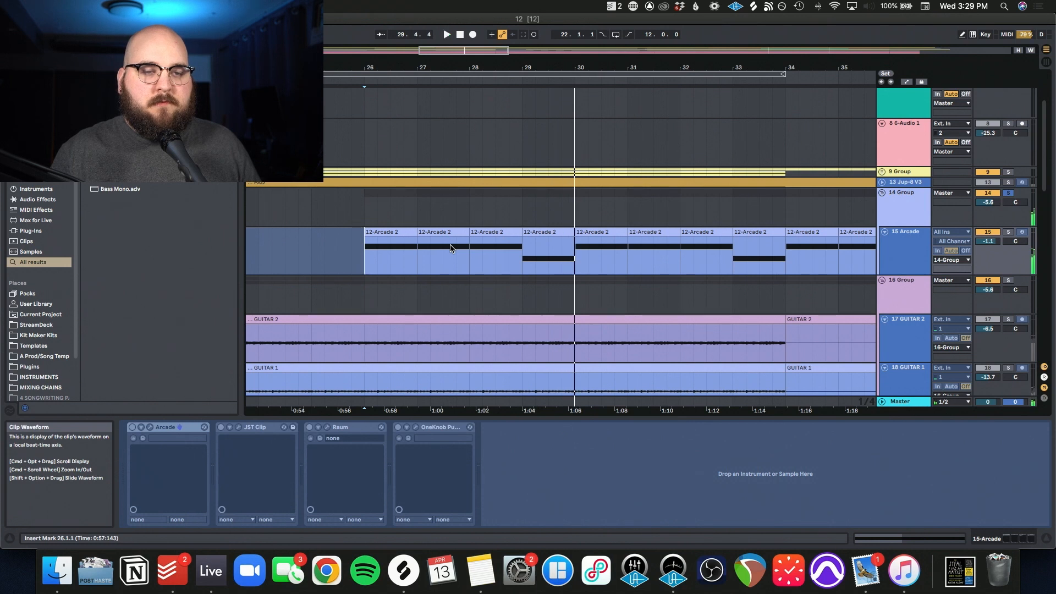
{"action": "key", "text": "space"}
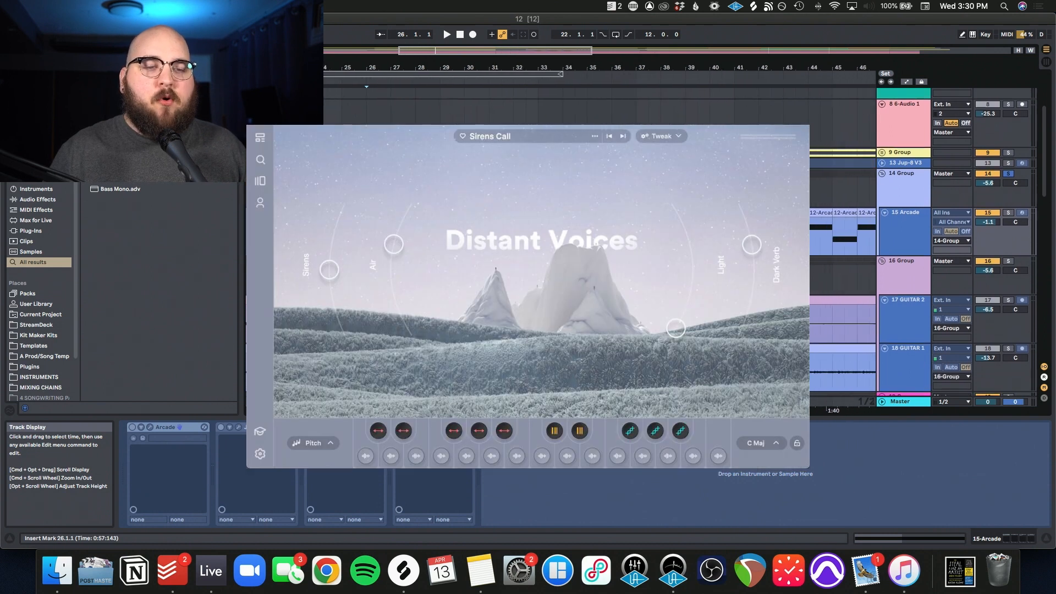
- Replay the soloed Arcade part briefly from bar 26 after looking at the Arcade instrument
{"action": "scroll", "coordinate": [842, 231], "scroll_direction": "left", "scroll_amount": 2}
{"action": "scroll", "coordinate": [842, 231], "scroll_direction": "down", "scroll_amount": 2}
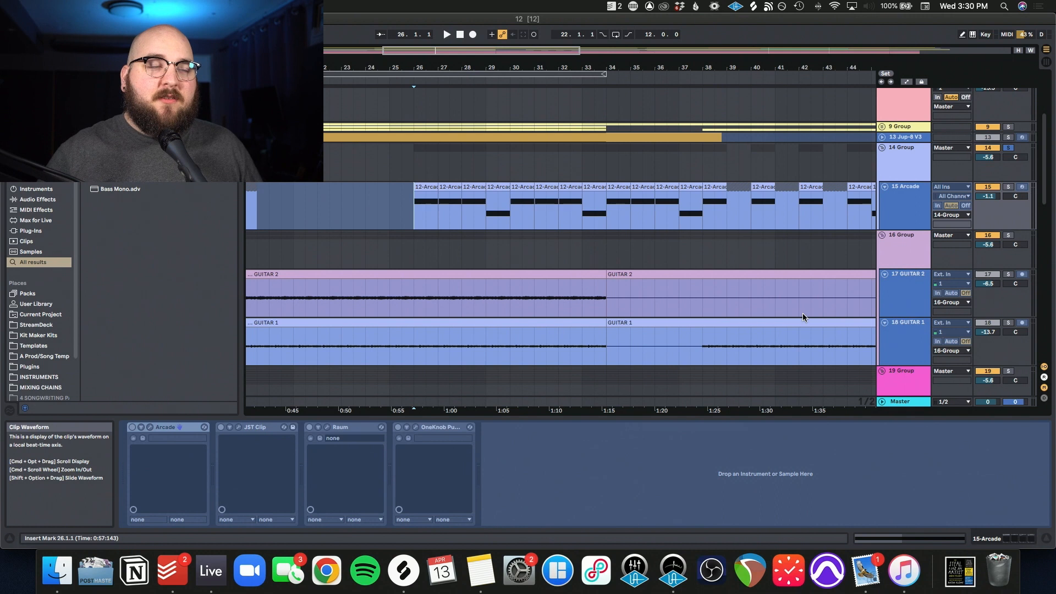
{"action": "key", "text": "space"}
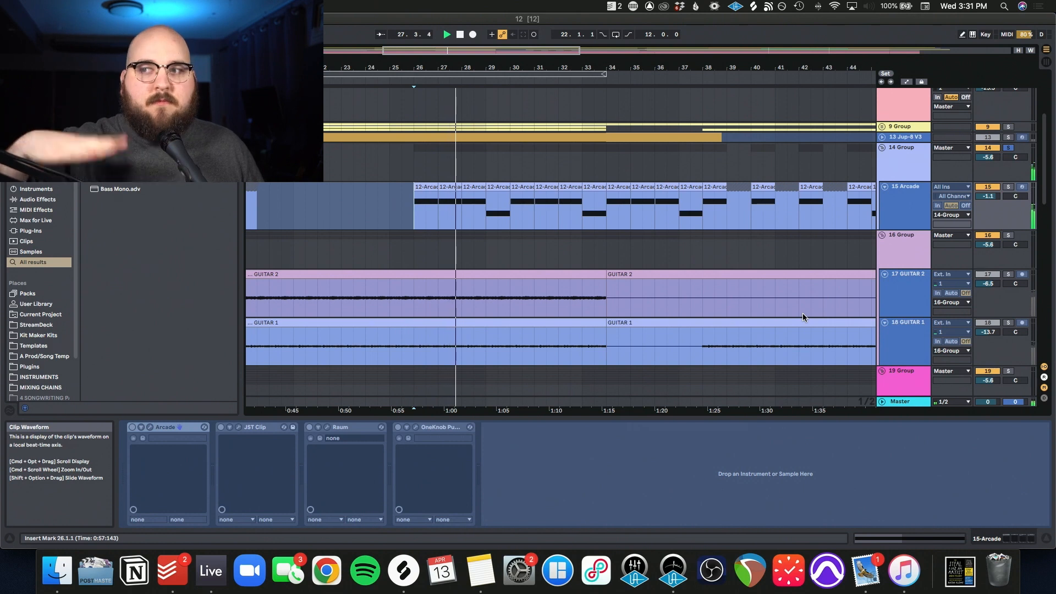
{"action": "scroll", "coordinate": [883, 150], "scroll_direction": "down", "scroll_amount": 3}
{"action": "key", "text": "space"}
- Solo the 16 Group and play its GUITAR 2 and GUITAR 1 parts together from bar 18
{"action": "left_click", "coordinate": [1010, 163]}
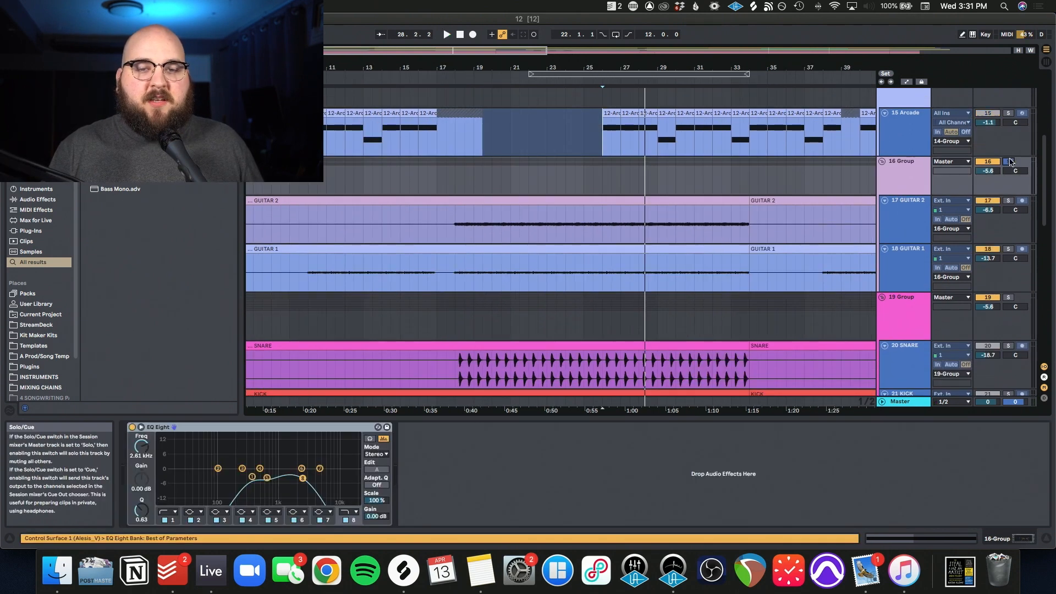
{"action": "left_click", "coordinate": [454, 235]}
{"action": "key", "text": "space"}
{"action": "scroll", "coordinate": [452, 233], "scroll_direction": "down", "scroll_amount": 1}
{"action": "scroll", "coordinate": [452, 234], "scroll_direction": "right", "scroll_amount": 1}
{"action": "scroll", "coordinate": [452, 231], "scroll_direction": "up", "scroll_amount": 3}
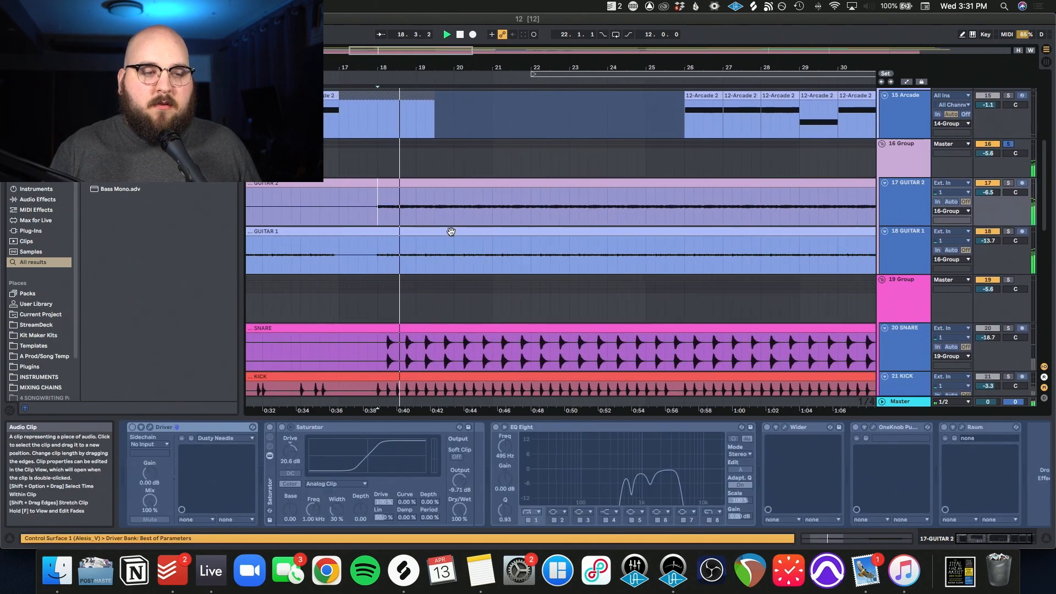
{"action": "scroll", "coordinate": [451, 232], "scroll_direction": "up", "scroll_amount": 2}
{"action": "scroll", "coordinate": [452, 232], "scroll_direction": "left", "scroll_amount": 2}
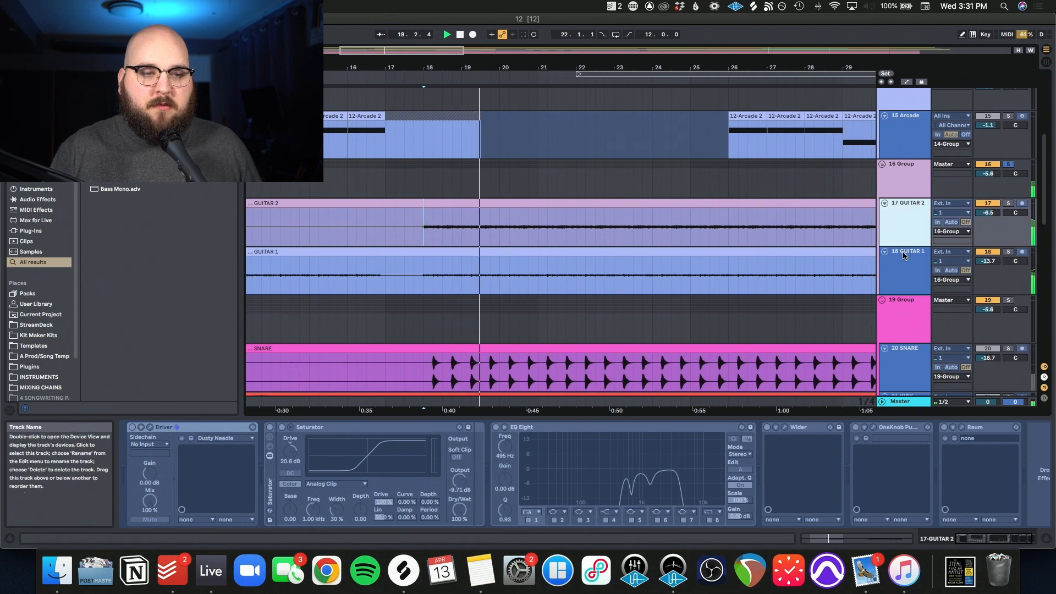
{"action": "left_click", "coordinate": [905, 255]}
{"action": "left_click", "coordinate": [421, 230]}
{"action": "key", "text": "space"}
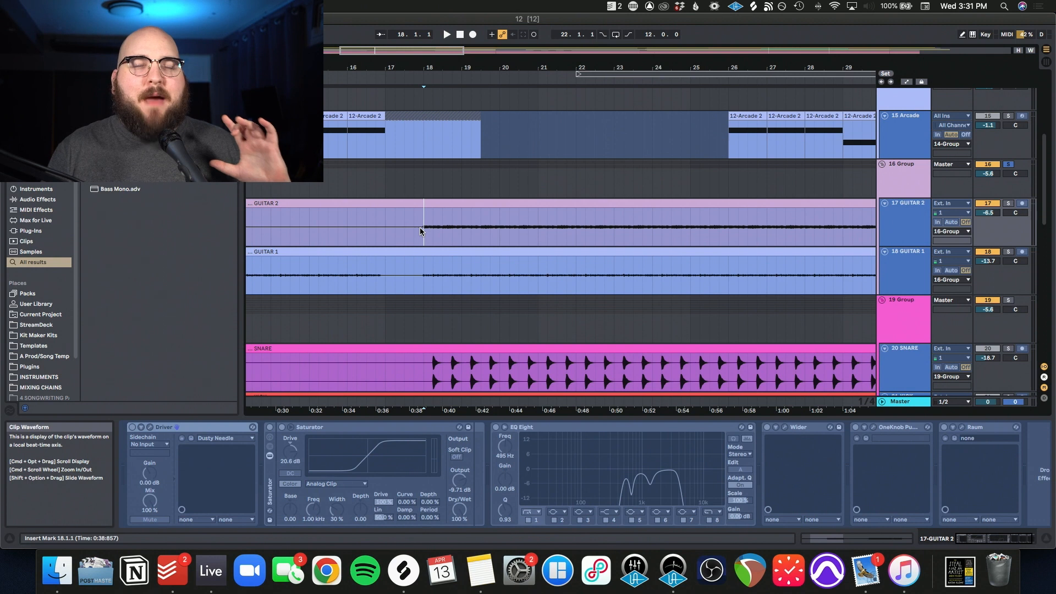
- Solo the 17 GUITAR 2 track, listen to it from bar 18, and examine its Driver, Saturator and other effects
{"action": "left_click", "coordinate": [1007, 203]}
{"action": "key", "text": "space"}
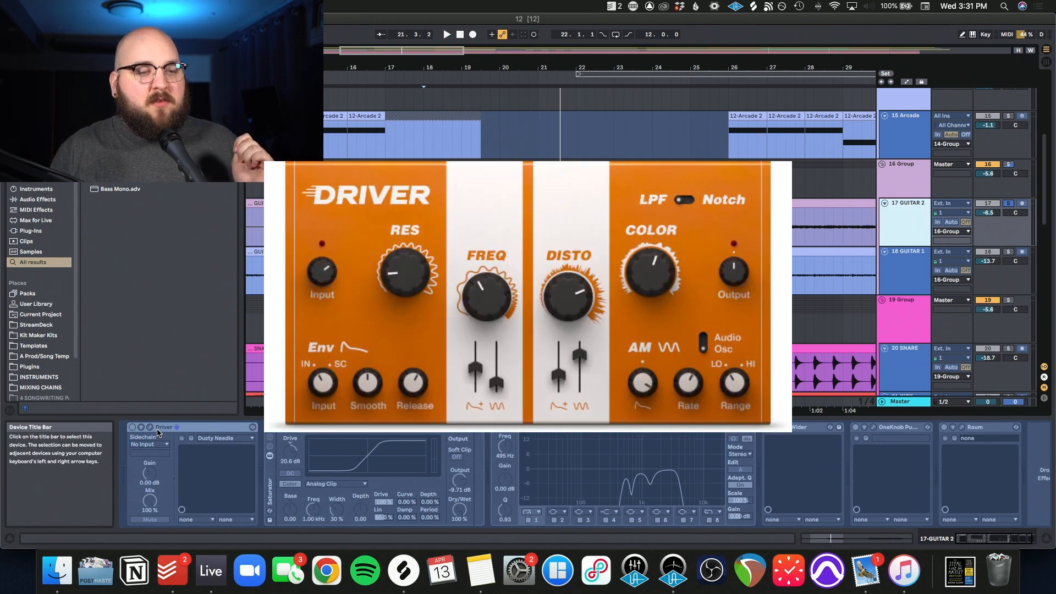
{"action": "left_click", "coordinate": [447, 464]}
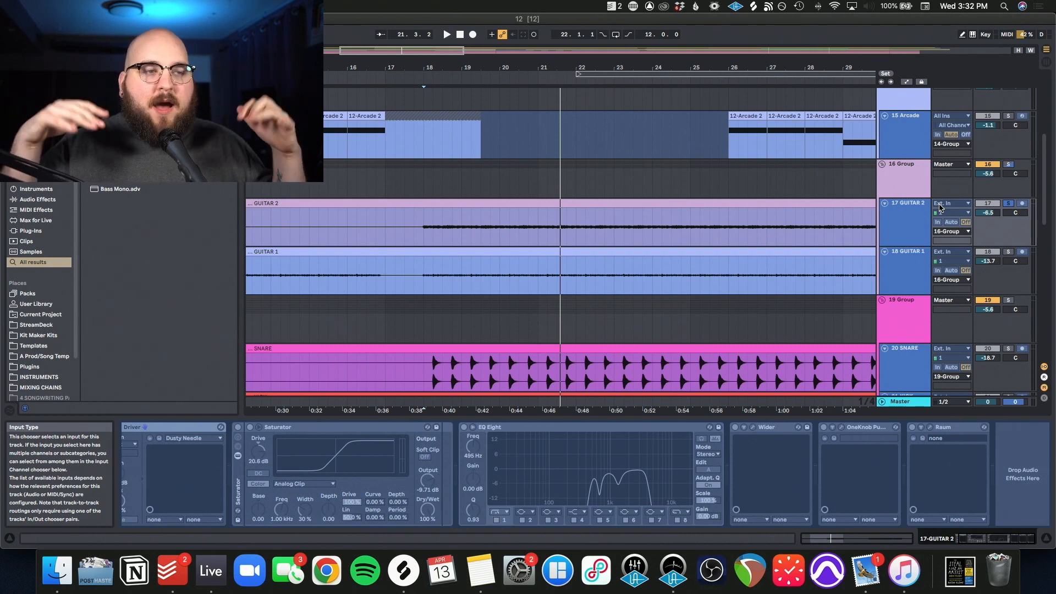
{"action": "key", "text": "space"}
{"action": "key", "text": "space"}
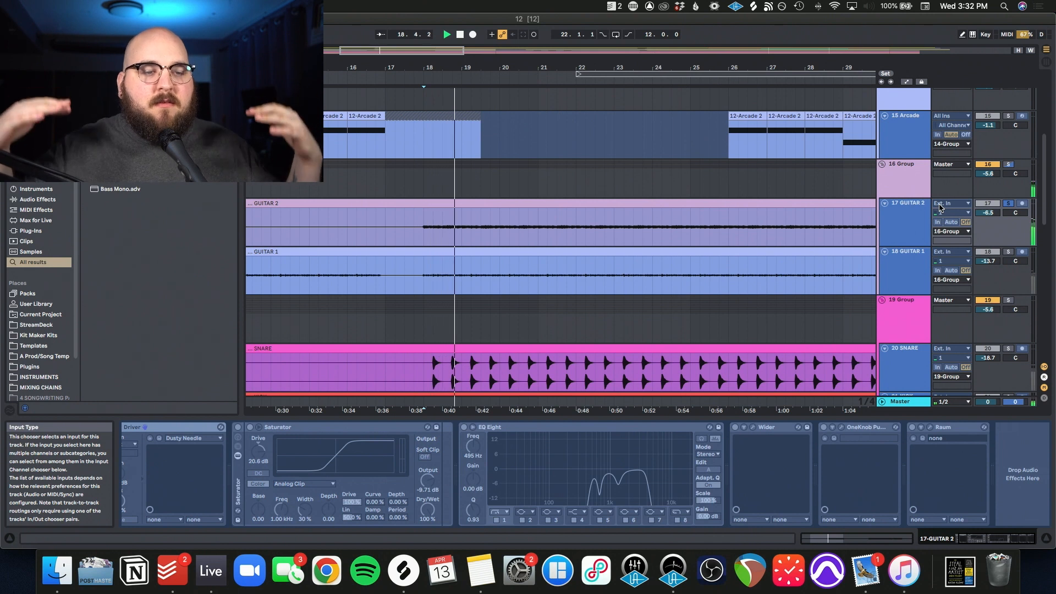
- Listen to the 18 GUITAR 1 track from bar 18, and compare it with both guitars by soloing the 16 Group
{"action": "left_click", "coordinate": [906, 268]}
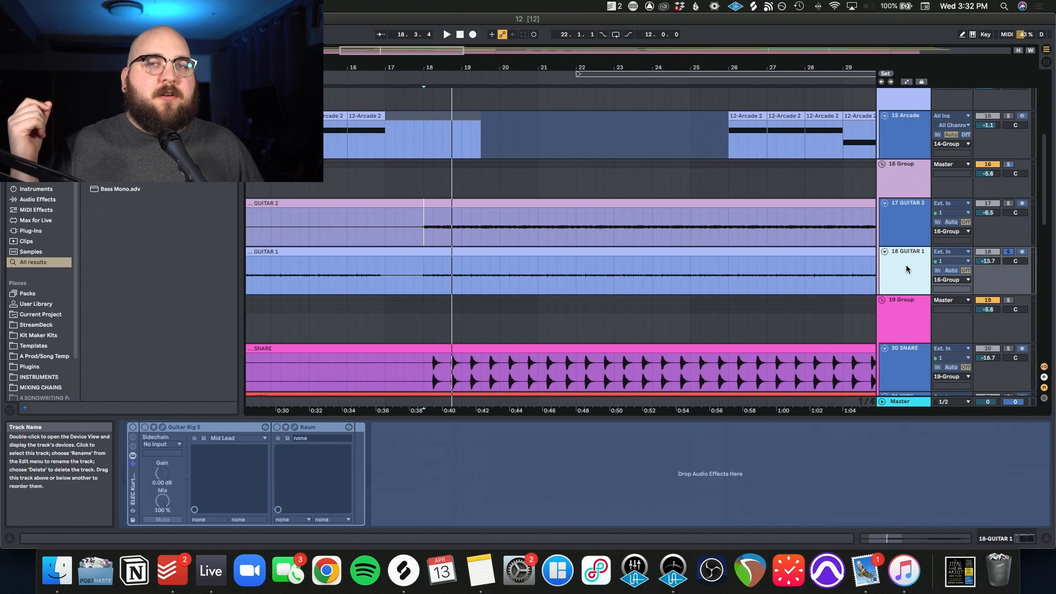
{"action": "key", "text": "space"}
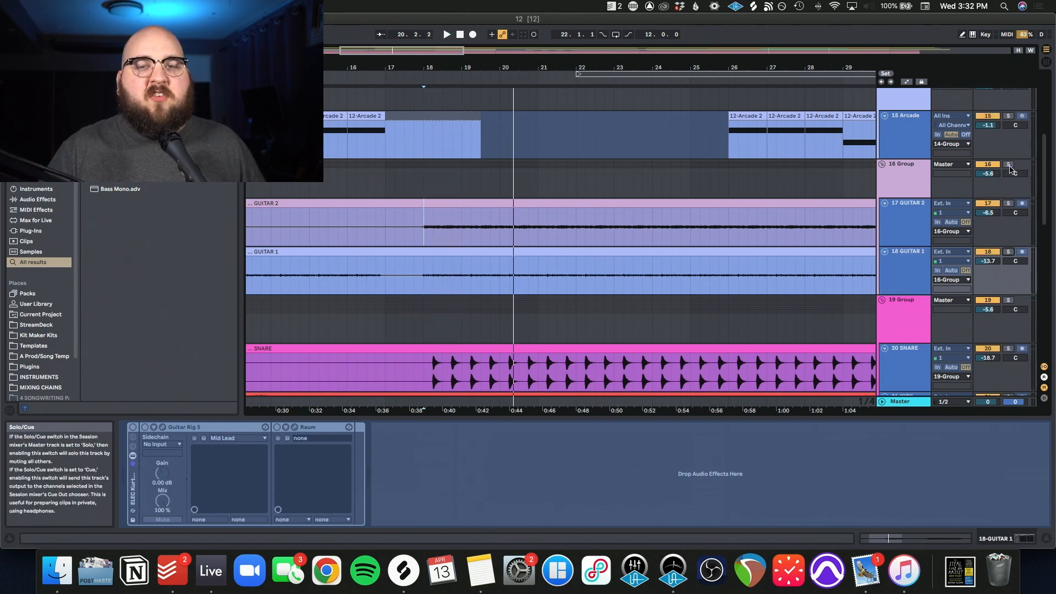
{"action": "left_click", "coordinate": [1009, 165]}
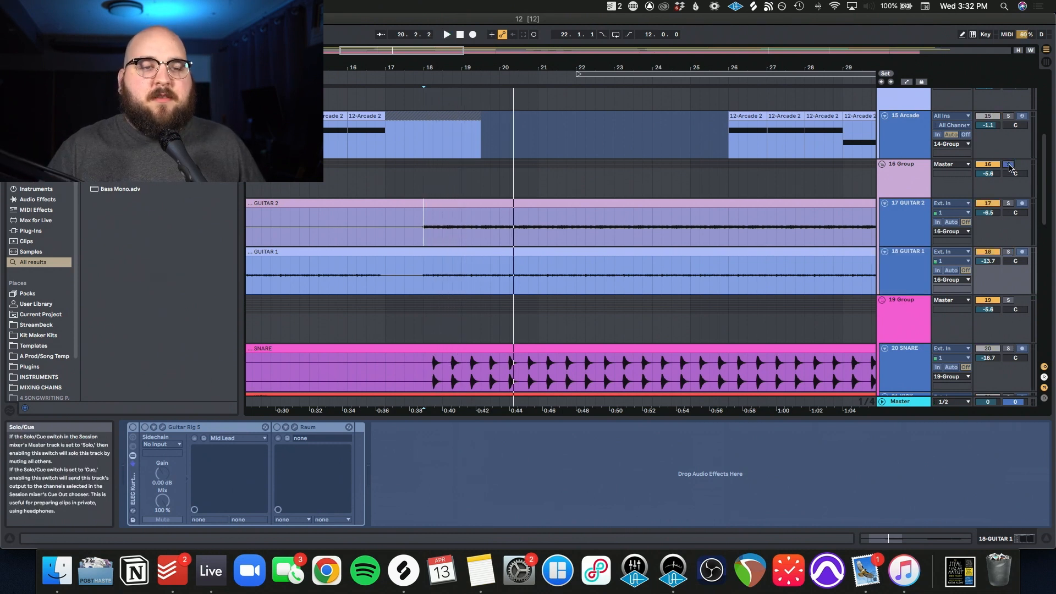
{"action": "key", "text": "space"}
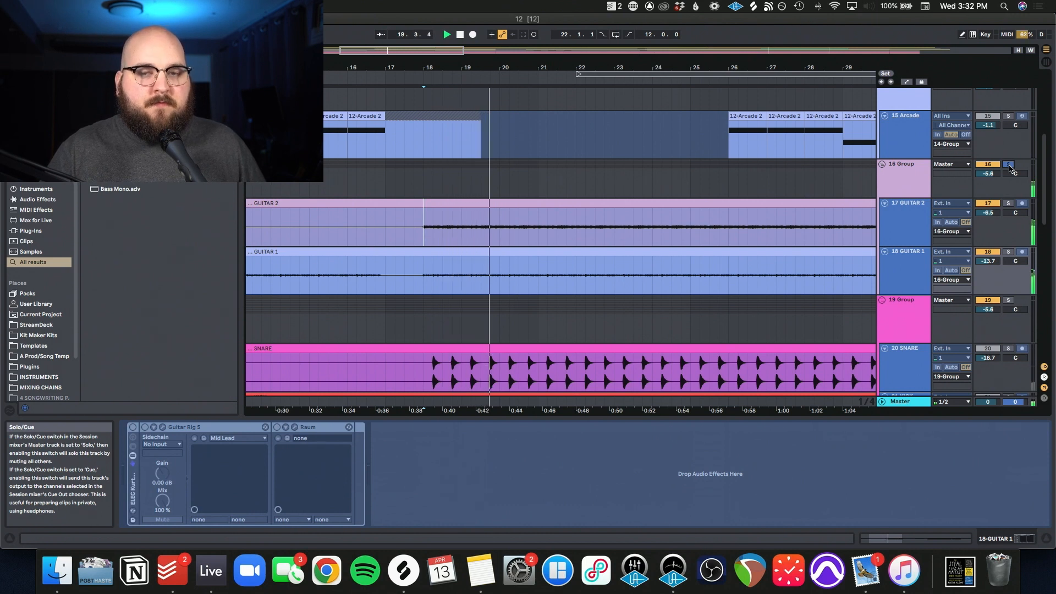
- Unsolo the 16 Group, mute it, and play the arrangement from bar 18 to hear the mix without the guitars
{"action": "left_click", "coordinate": [1009, 164]}
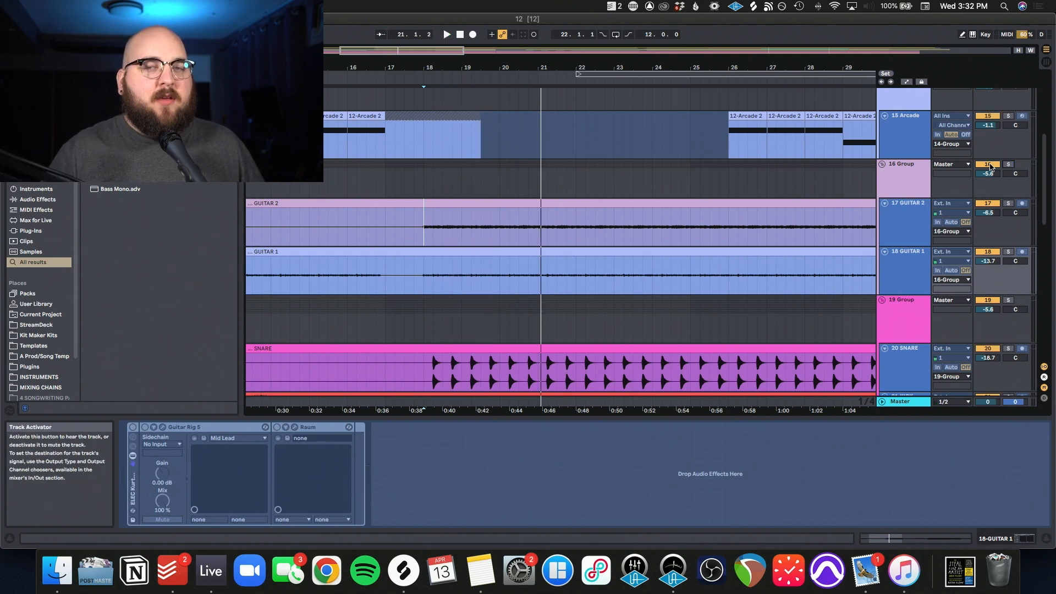
{"action": "left_click", "coordinate": [991, 167]}
{"action": "key", "text": "space"}
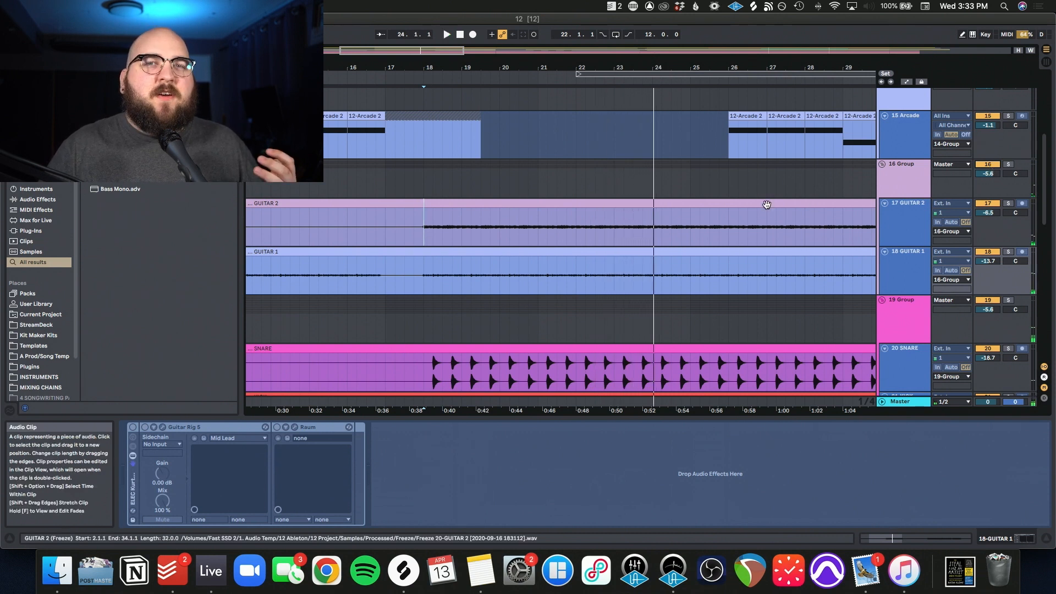
- Set the playback position to bar 26 and select the 19 Group drum group to examine its EQ Eight
{"action": "scroll", "coordinate": [768, 207], "scroll_direction": "down", "scroll_amount": 5}
{"action": "scroll", "coordinate": [768, 206], "scroll_direction": "right", "scroll_amount": 4}
{"action": "left_click", "coordinate": [604, 230]}
{"action": "left_click", "coordinate": [908, 119]}
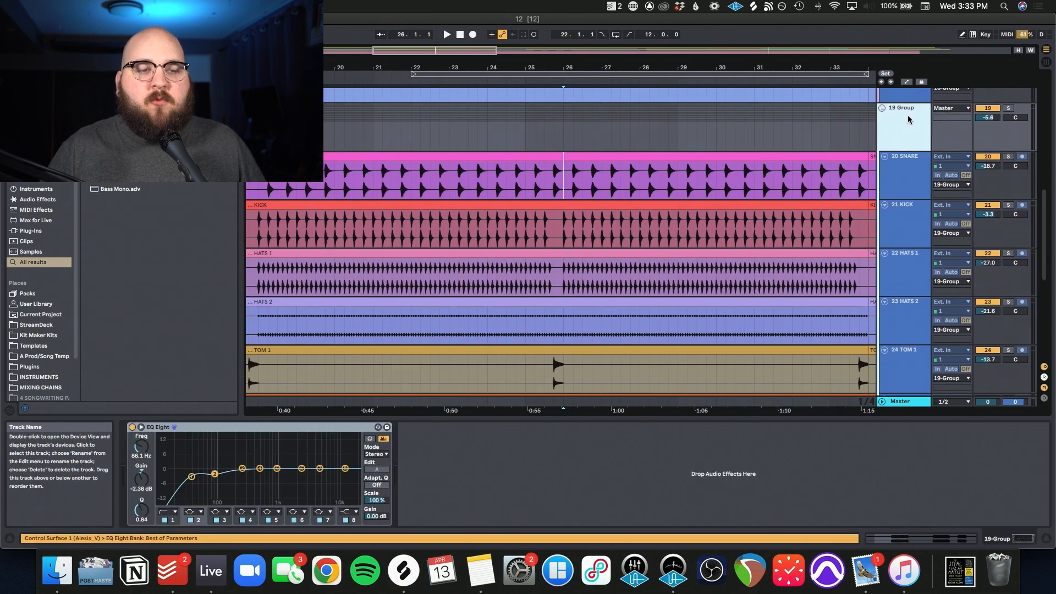
- Switch to Splice, open the Televisor Nu Disco Dynamite pack, and audition Tele_Kick_15.wav and Snare_Thumpwet.wav
{"action": "left_click_drag", "start_coordinate": [172, 311], "coordinate": [386, 82]}
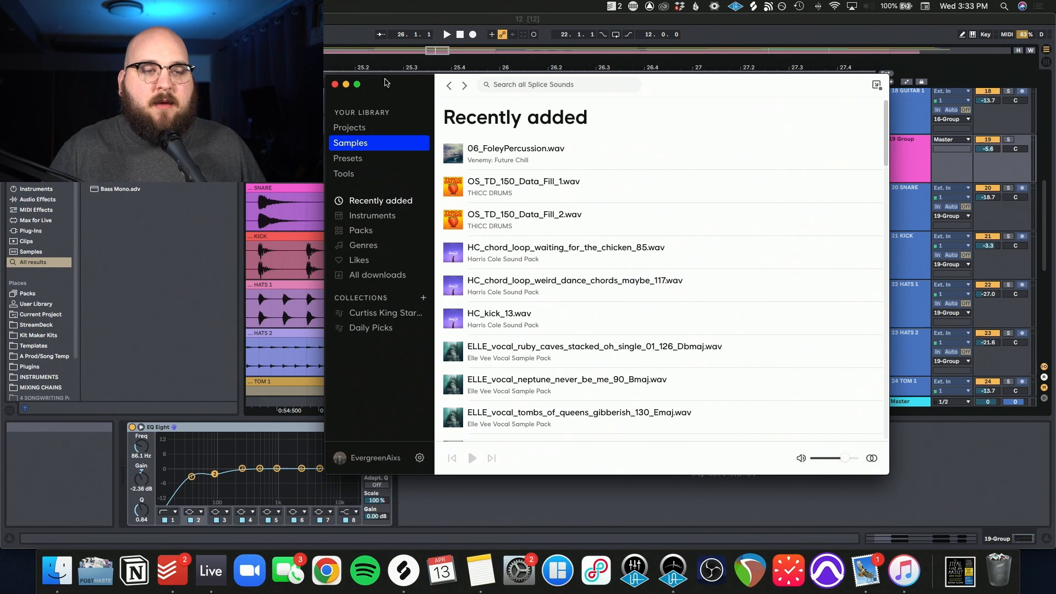
{"action": "left_click", "coordinate": [363, 231]}
{"action": "left_click", "coordinate": [603, 193]}
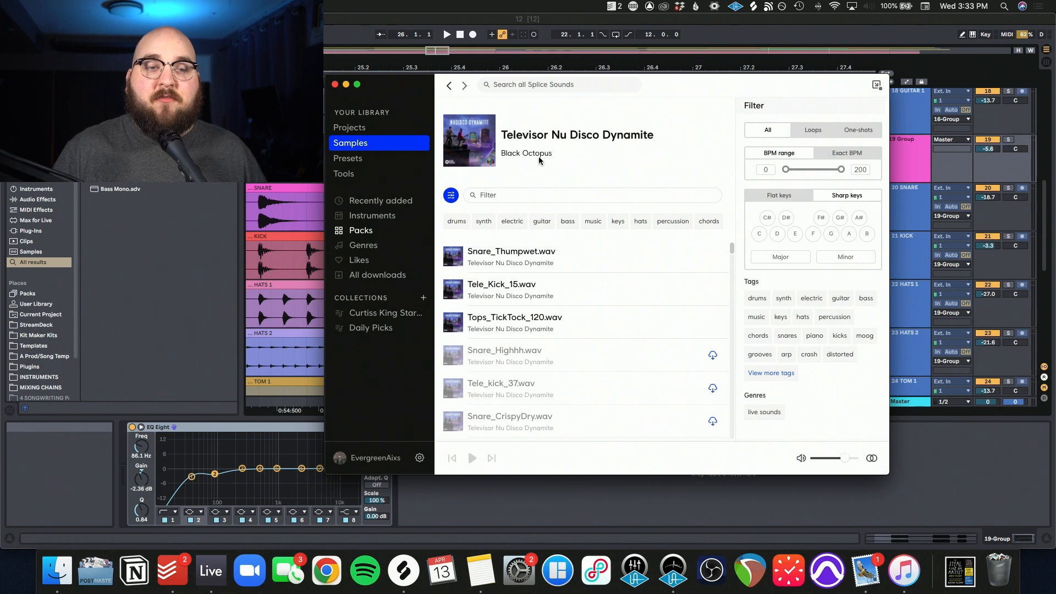
{"action": "left_click", "coordinate": [452, 290]}
{"action": "left_click", "coordinate": [453, 256]}
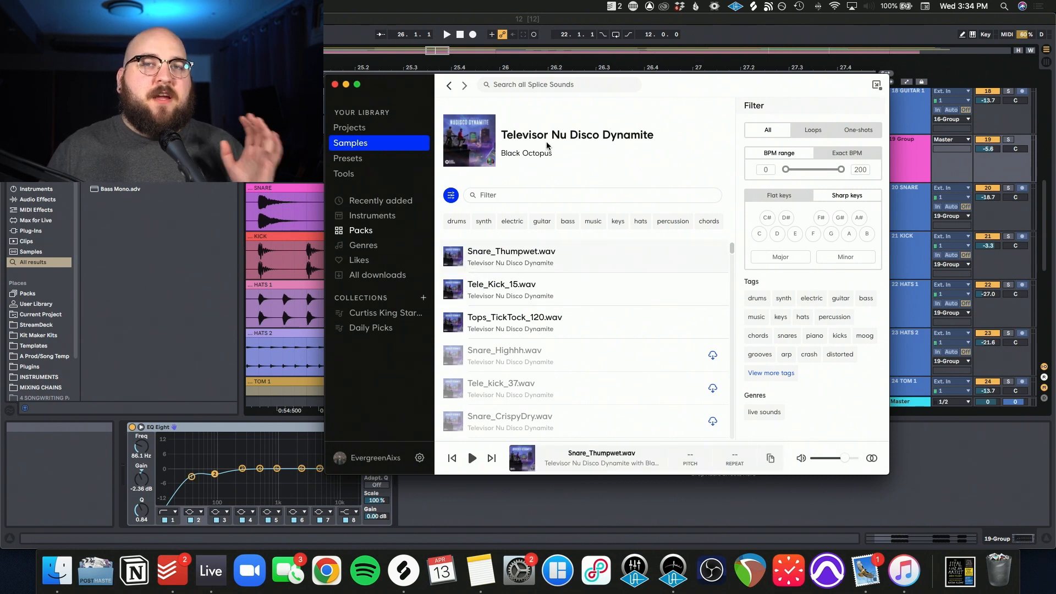
- Switch back to Ableton Live, solo the 21 KICK track, and play it from bar 26
{"action": "key", "text": "super+Tab"}
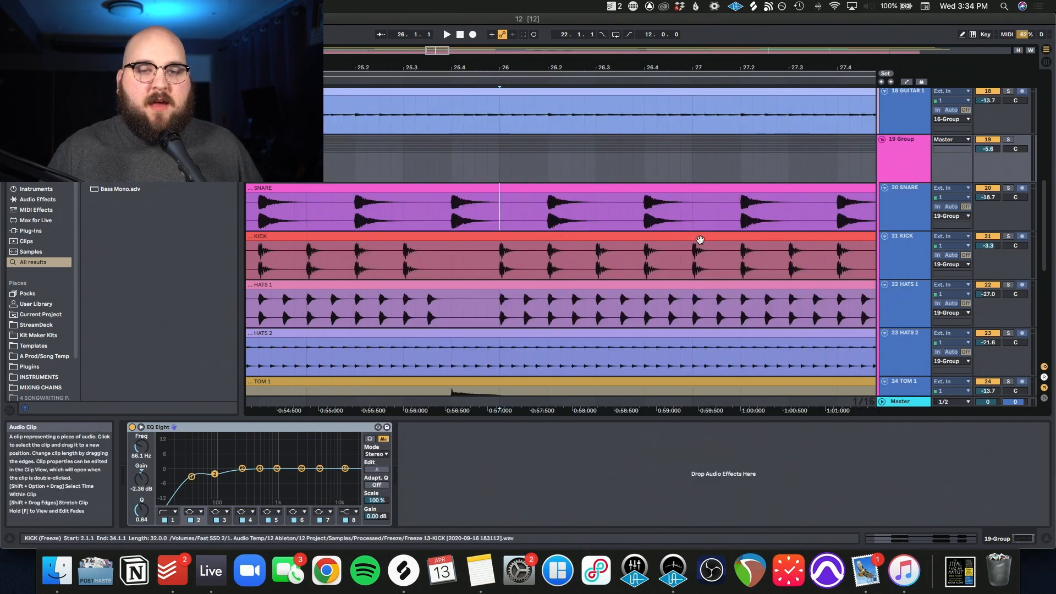
{"action": "left_click", "coordinate": [484, 284]}
{"action": "left_click", "coordinate": [1008, 236]}
{"action": "left_click", "coordinate": [500, 259]}
{"action": "key", "text": "space"}
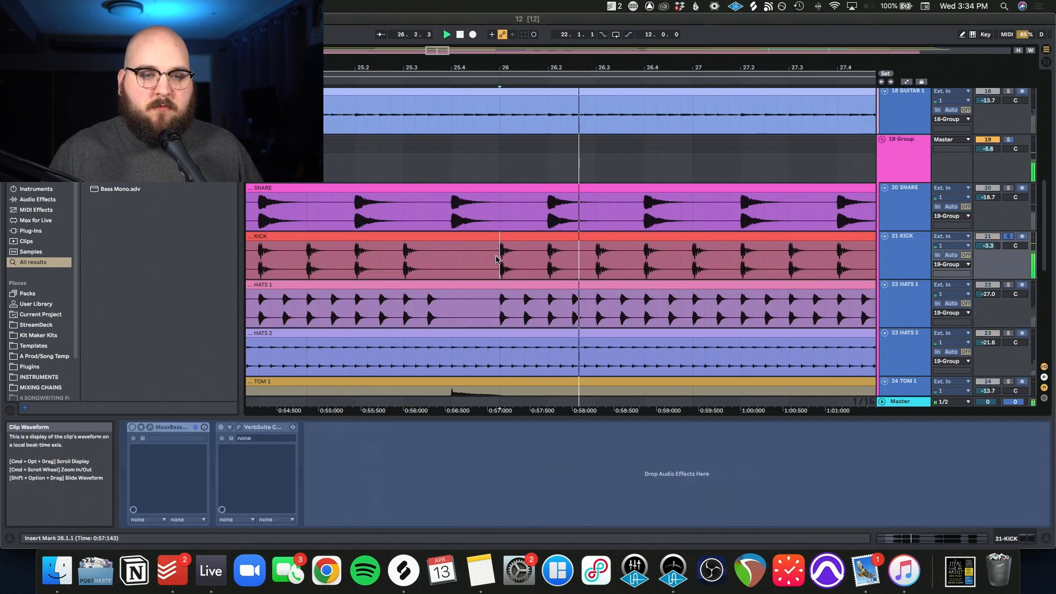
- Finish listening to the soloed kick and examine its MaxxBass and VerbSuite Classics effects
{"action": "scroll", "coordinate": [497, 259], "scroll_direction": "right", "scroll_amount": 3}
{"action": "scroll", "coordinate": [496, 259], "scroll_direction": "down", "scroll_amount": 1}
{"action": "scroll", "coordinate": [497, 260], "scroll_direction": "right", "scroll_amount": 2}
{"action": "scroll", "coordinate": [497, 259], "scroll_direction": "down", "scroll_amount": 1}
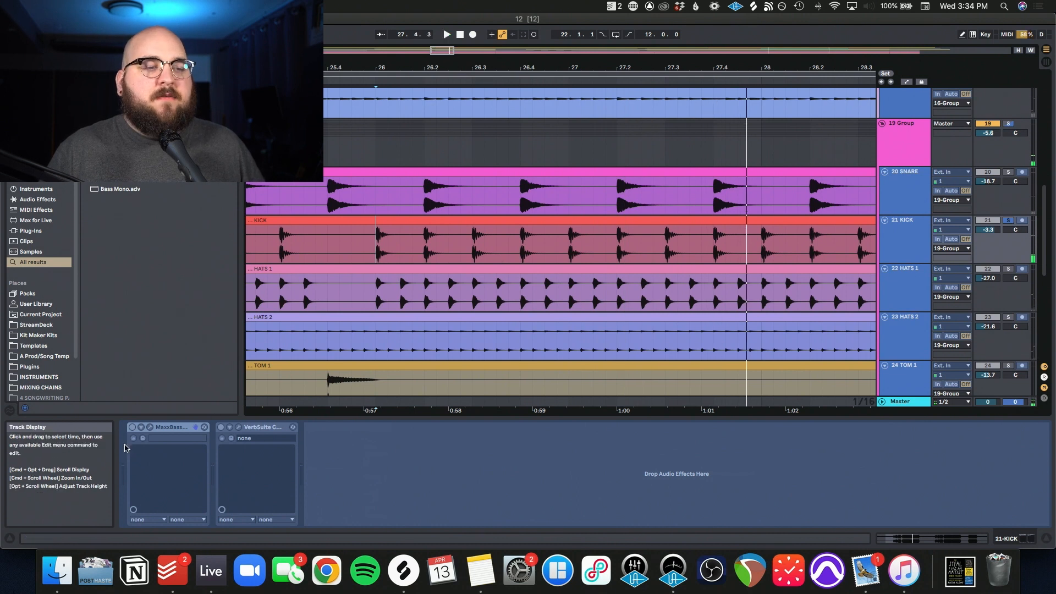
{"action": "left_click", "coordinate": [172, 432]}
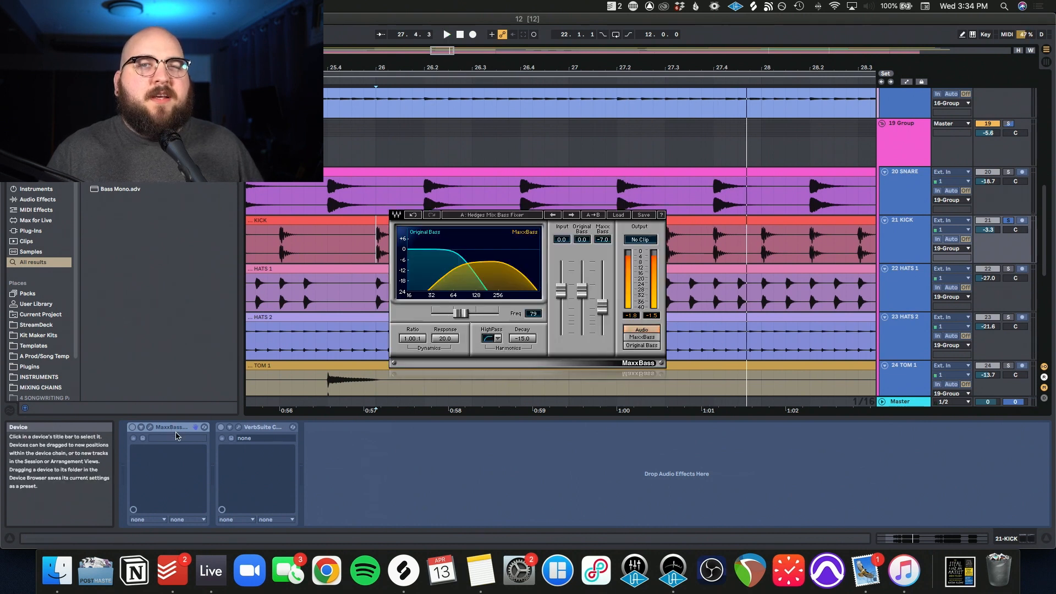
{"action": "left_click", "coordinate": [258, 431]}
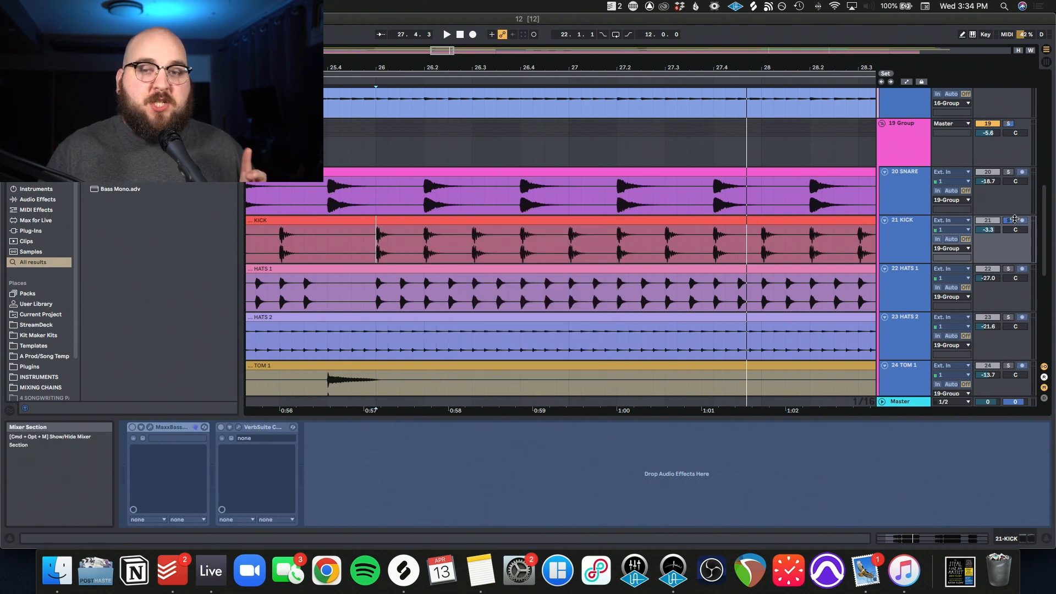
- Solo the 20 SNARE track and listen to it from bar 26
{"action": "left_click", "coordinate": [1008, 171]}
{"action": "left_click", "coordinate": [376, 197]}
{"action": "scroll", "coordinate": [376, 194], "scroll_direction": "down", "scroll_amount": 1}
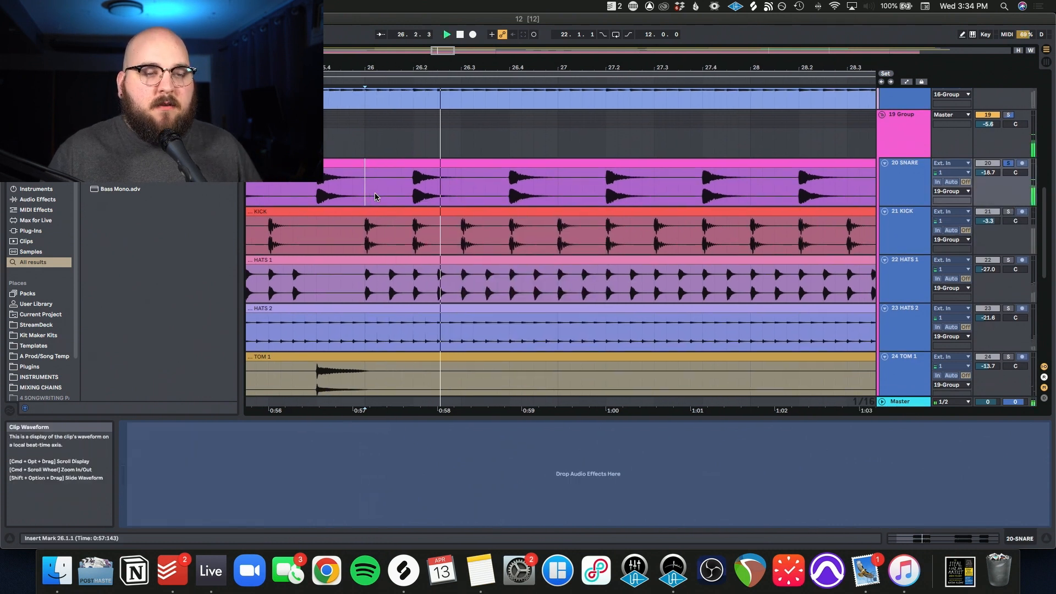
{"action": "left_click", "coordinate": [1011, 164]}
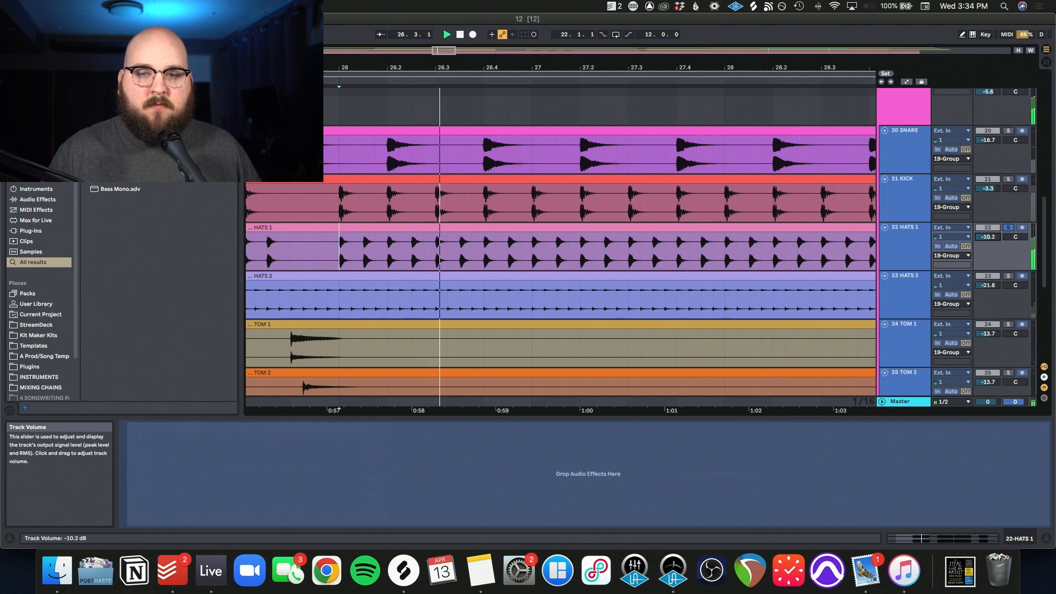
- Raise the soloed 22 HATS 1 track's volume to -10.2 dB, listen from bar 26, and return it to -27.0 dB
{"action": "left_click_drag", "start_coordinate": [987, 237], "coordinate": [988, 215]}
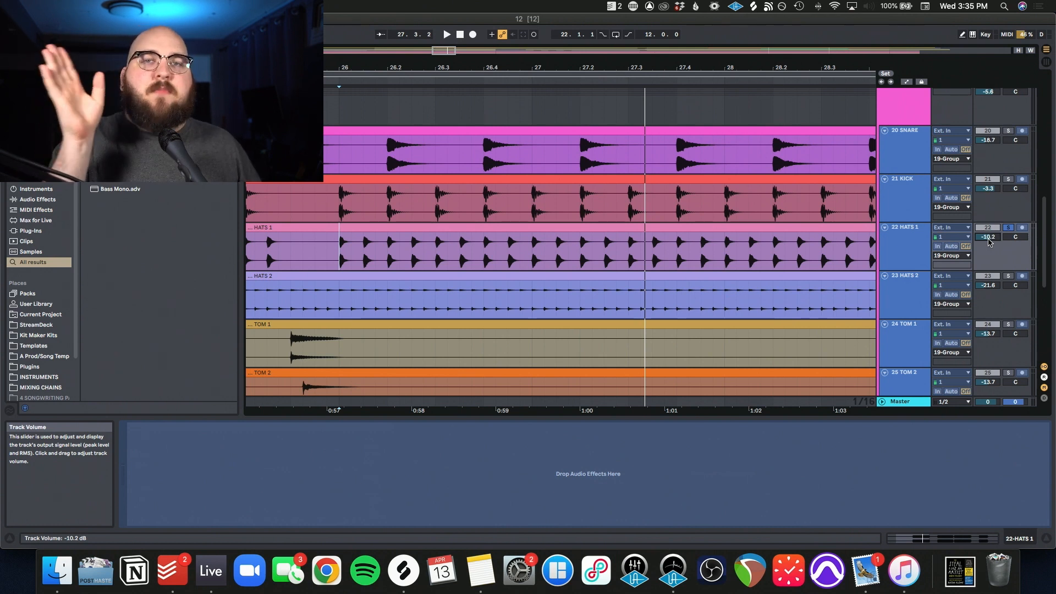
{"action": "key", "text": "space"}
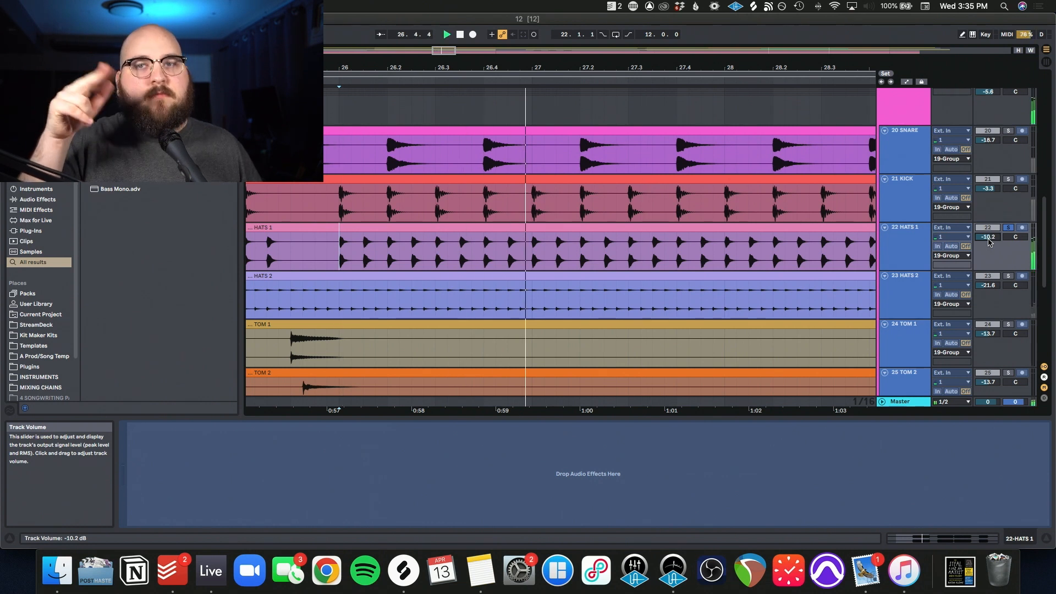
{"action": "left_click_drag", "start_coordinate": [989, 242], "coordinate": [1010, 278]}
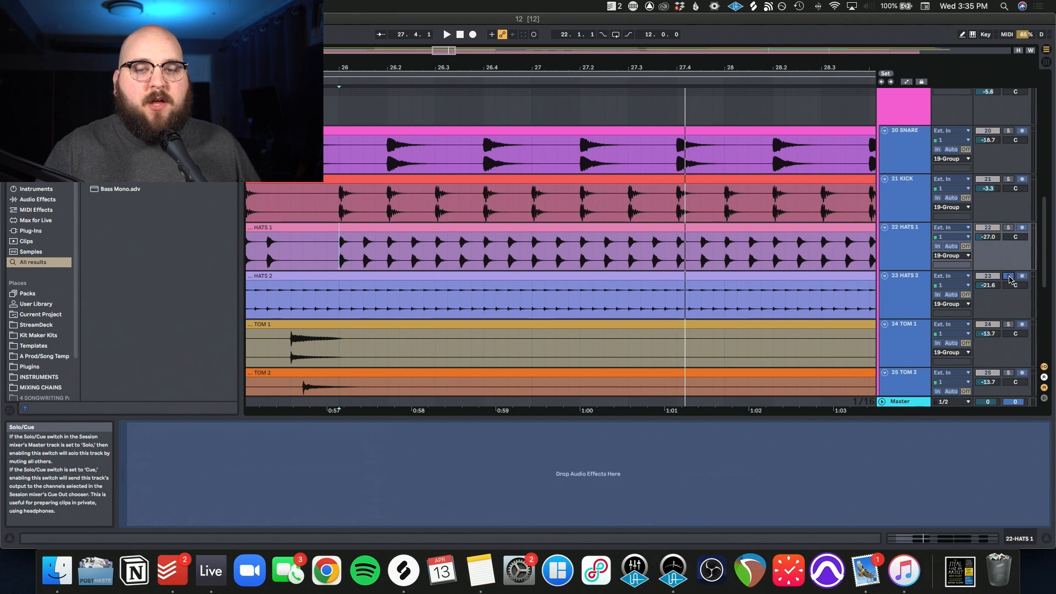
- Listen to the soloed 23 HATS 2 track from bar 26 and unsolo it
{"action": "scroll", "coordinate": [1009, 279], "scroll_direction": "down", "scroll_amount": 1}
{"action": "key", "text": "space"}
{"action": "left_click_drag", "start_coordinate": [988, 275], "coordinate": [989, 237]}
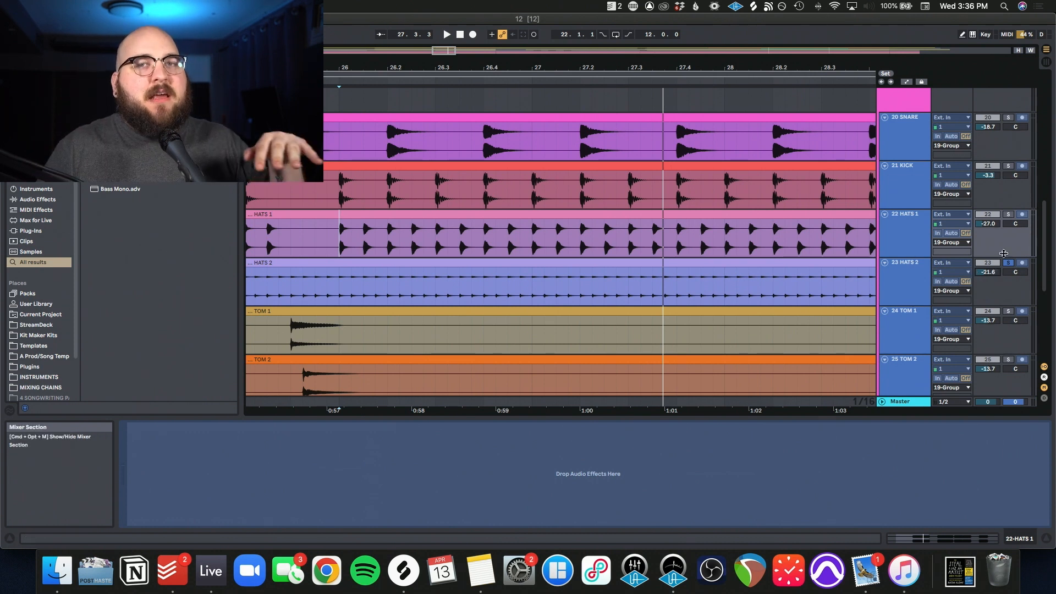
{"action": "left_click", "coordinate": [1009, 263]}
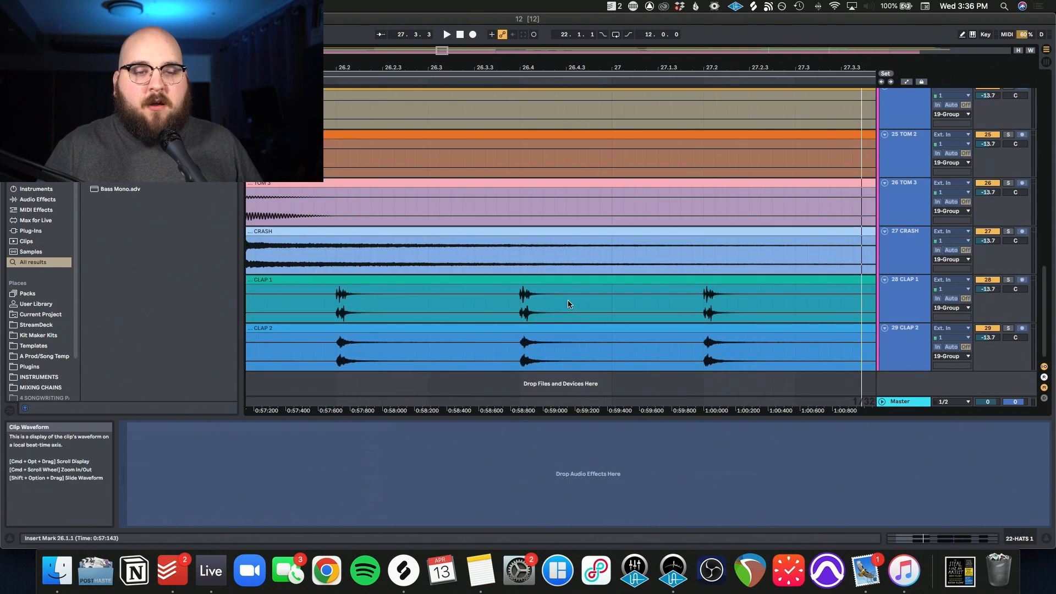
- Solo the 28 CLAP 1 track, examine its Small Room reverb and VerbSuite Classics, and listen from just before 26.4
{"action": "left_click", "coordinate": [484, 300]}
{"action": "left_click", "coordinate": [902, 316]}
{"action": "left_click", "coordinate": [1009, 281]}
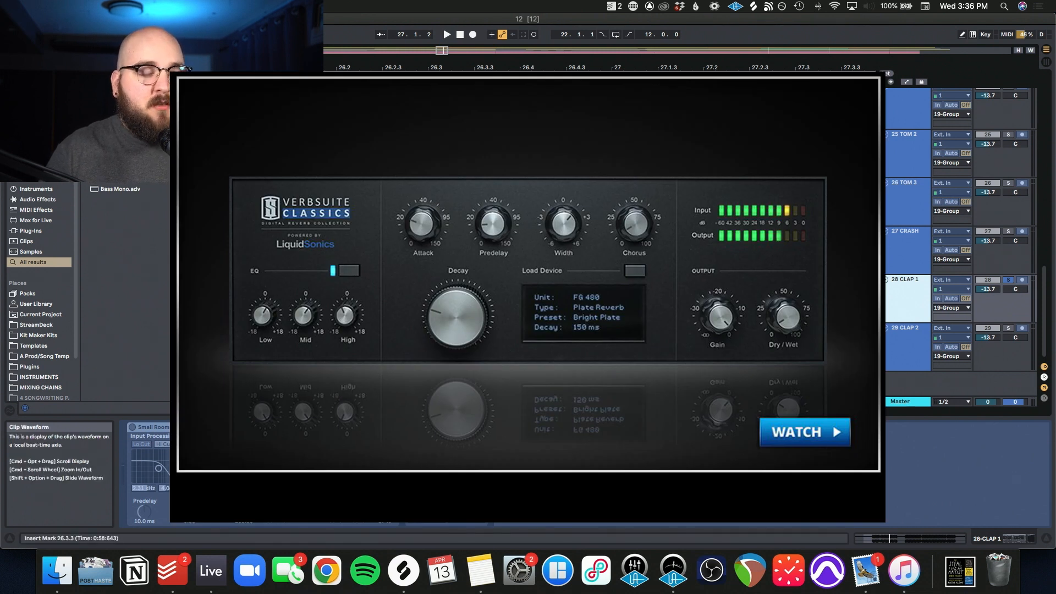
{"action": "left_click", "coordinate": [498, 299]}
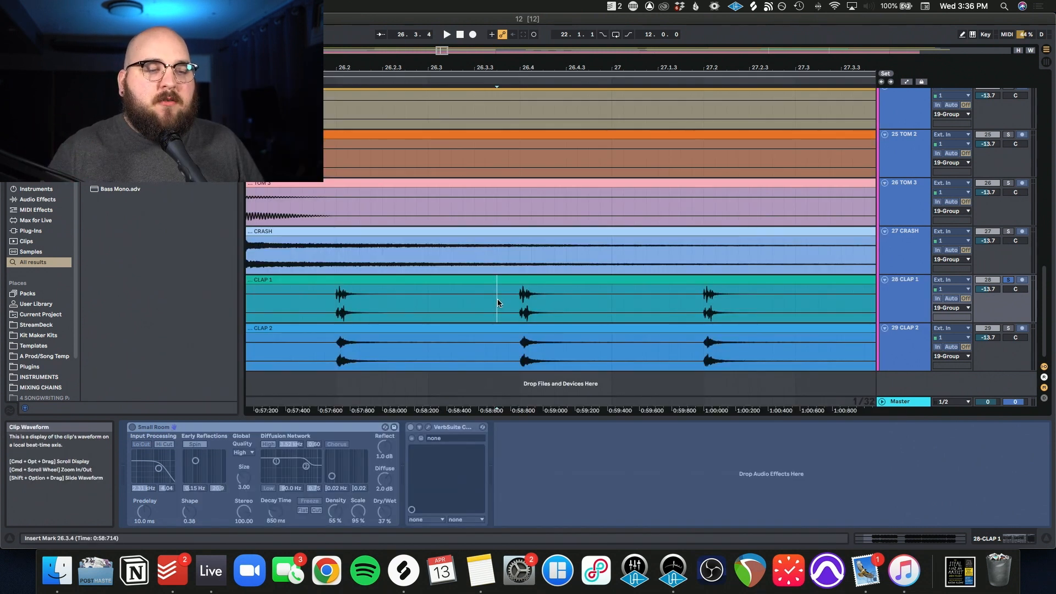
{"action": "key", "text": "space"}
{"action": "scroll", "coordinate": [682, 273], "scroll_direction": "right", "scroll_amount": 3}
{"action": "key", "text": "space"}
- Move the CLAP 1 and CLAP 2 tracks together to directly below the 20 SNARE track
{"action": "left_click", "coordinate": [906, 338], "text": "shift"}
{"action": "scroll", "coordinate": [906, 338], "scroll_direction": "up", "scroll_amount": 1}
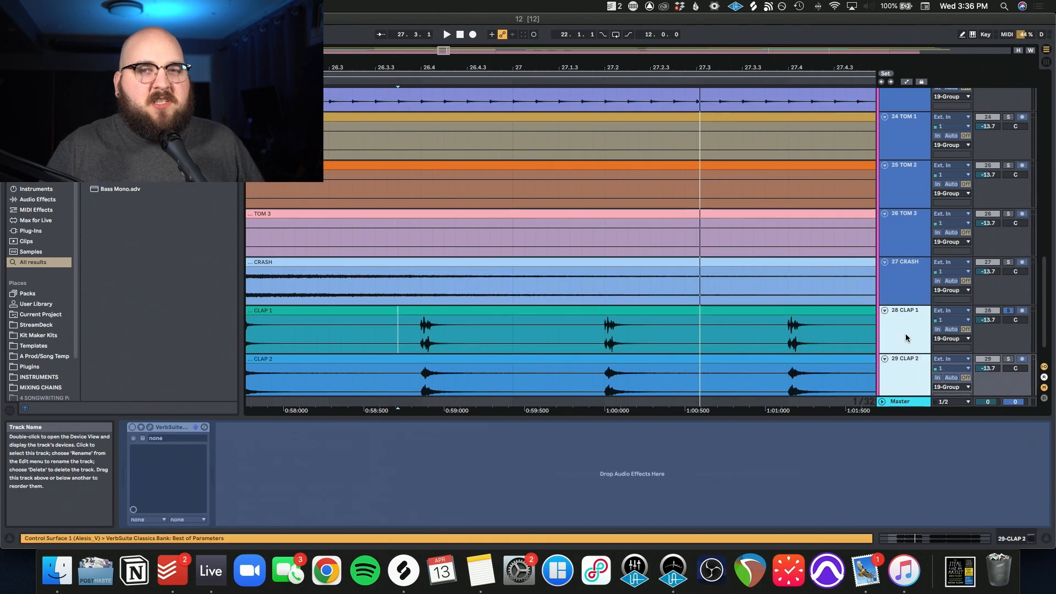
{"action": "left_click_drag", "start_coordinate": [906, 338], "coordinate": [907, 85]}
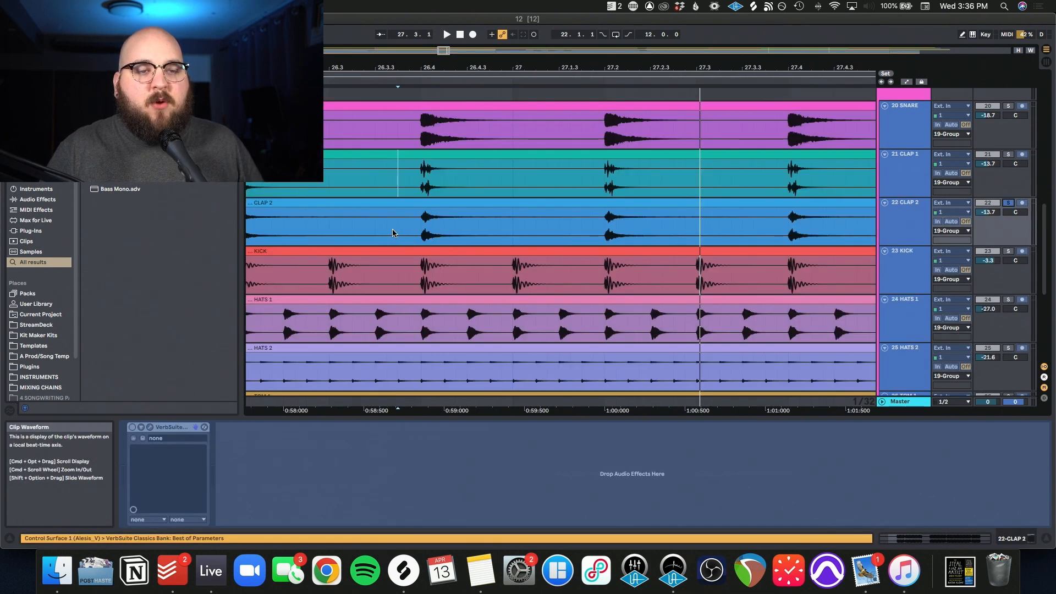
- Listen to the 22 CLAP 2 track alone from 26.3.3, and compare it with SNARE, CLAP 1 and CLAP 2 soloed together
{"action": "left_click", "coordinate": [388, 232]}
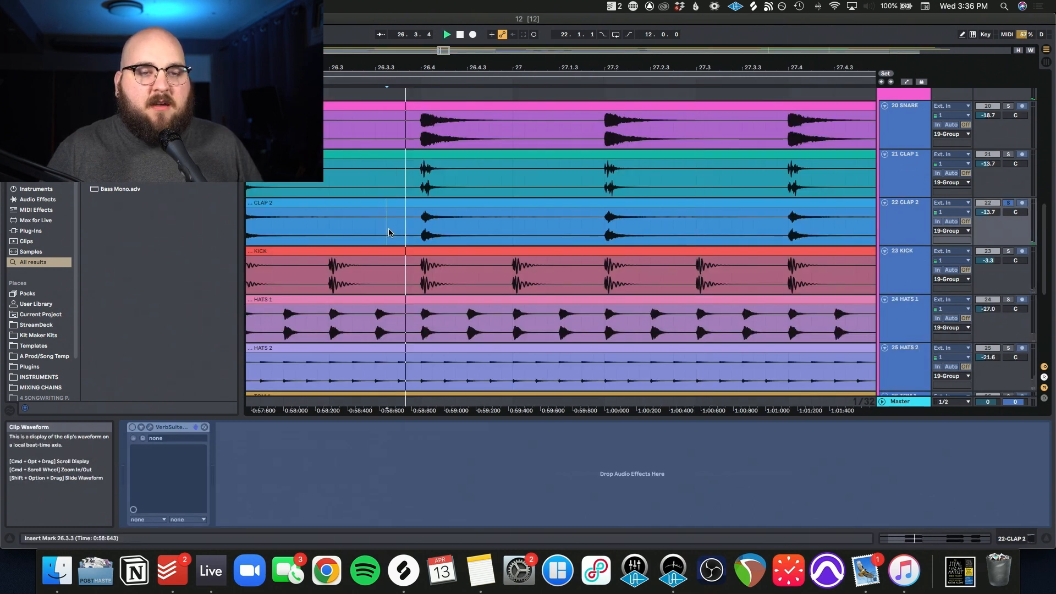
{"action": "key", "text": "space"}
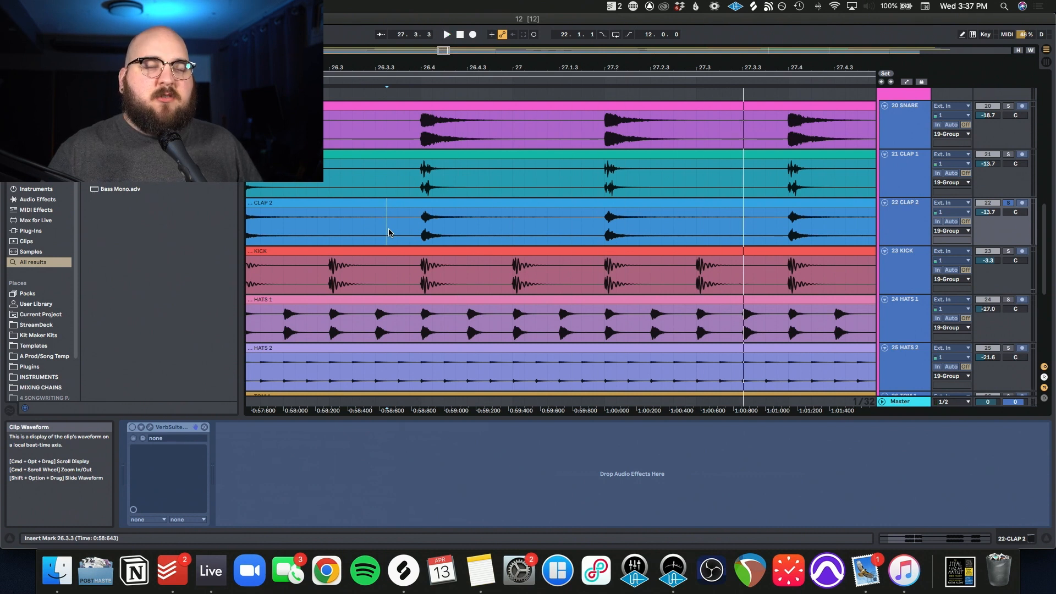
{"action": "scroll", "coordinate": [722, 223], "scroll_direction": "up", "scroll_amount": 2}
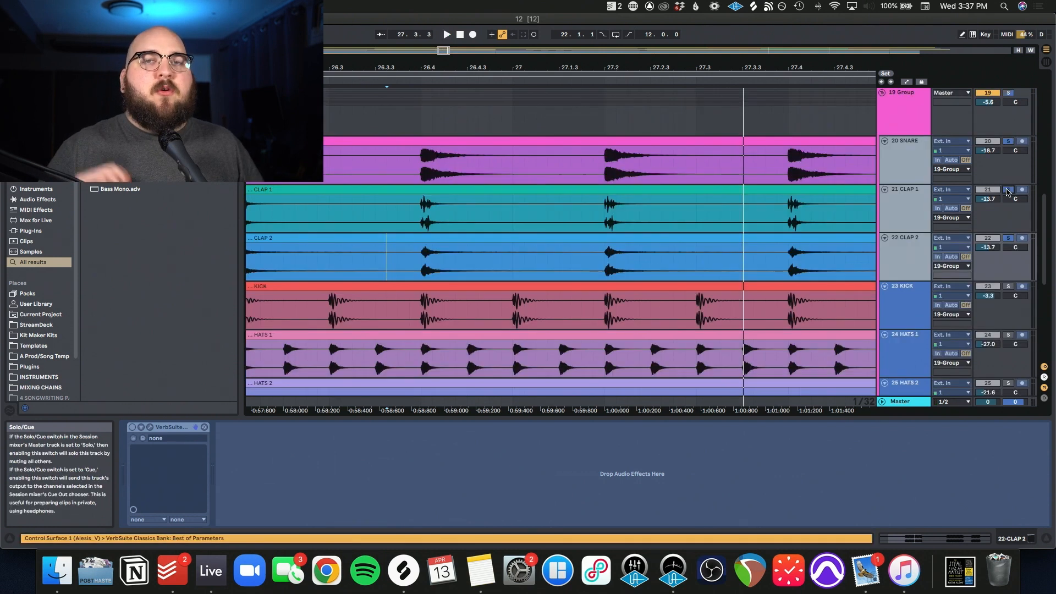
{"action": "key", "text": "space"}
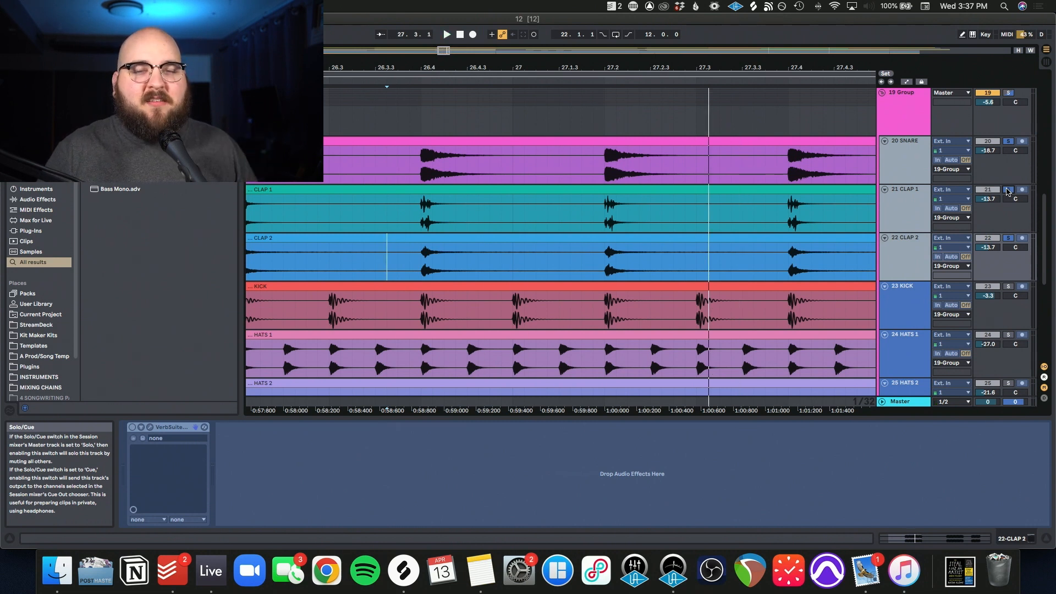
{"action": "left_click", "coordinate": [1008, 190]}
- Find the tom fill before bar 26, select the TOM 1, TOM 2 and TOM 3 tracks, and solo them together
{"action": "scroll", "coordinate": [787, 235], "scroll_direction": "down", "scroll_amount": 5}
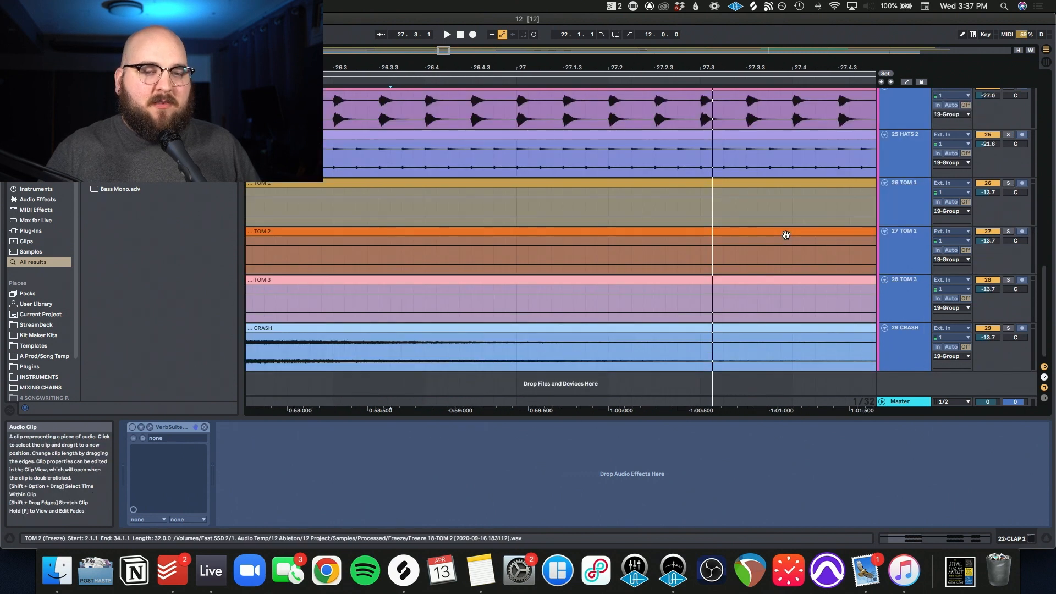
{"action": "scroll", "coordinate": [786, 235], "scroll_direction": "left", "scroll_amount": 5}
{"action": "scroll", "coordinate": [786, 235], "scroll_direction": "up", "scroll_amount": 1}
{"action": "left_click", "coordinate": [498, 213]}
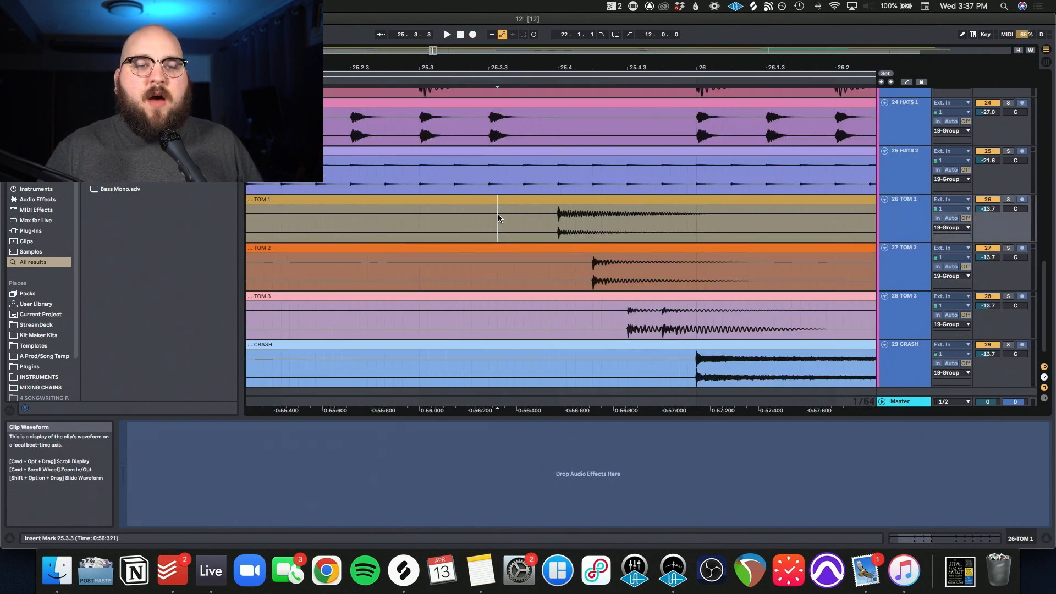
{"action": "left_click", "coordinate": [904, 233]}
{"action": "key", "text": "minus"}
{"action": "key", "text": "minus"}
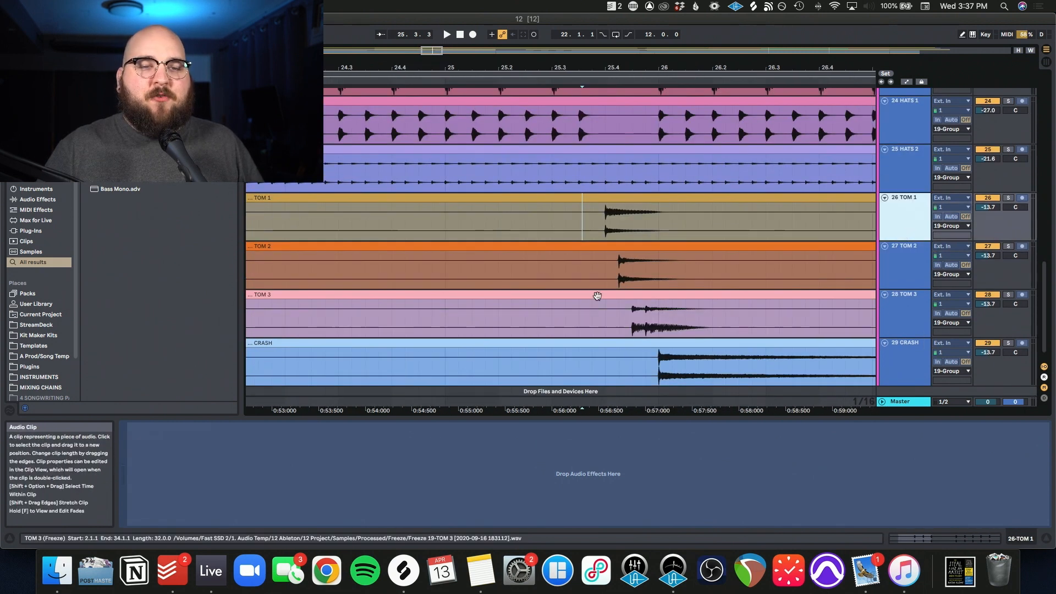
{"action": "scroll", "coordinate": [597, 296], "scroll_direction": "up", "scroll_amount": 5}
{"action": "scroll", "coordinate": [597, 296], "scroll_direction": "right", "scroll_amount": 4}
{"action": "left_click", "coordinate": [904, 305], "text": "shift"}
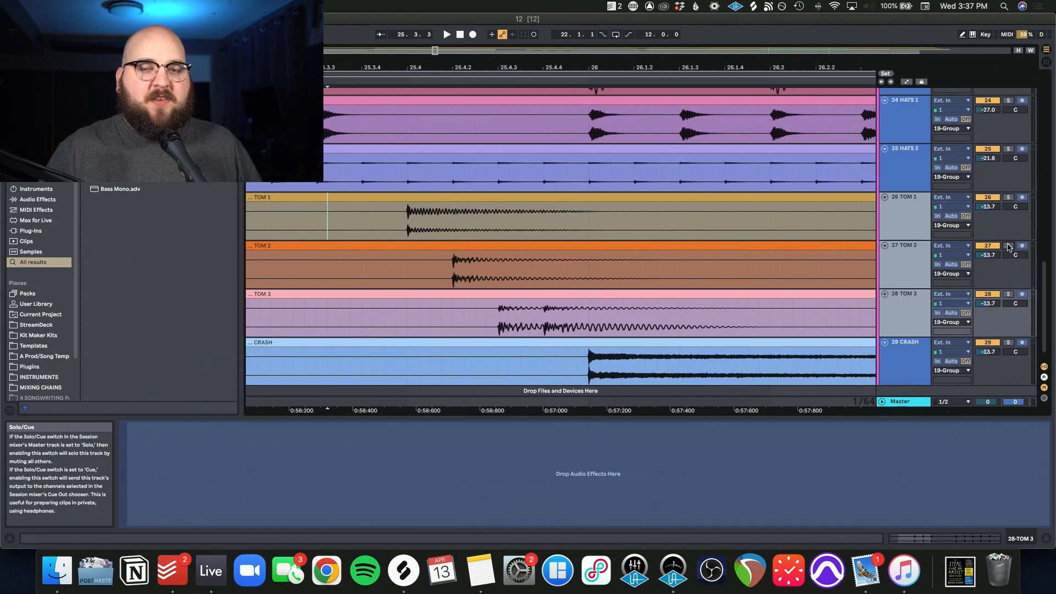
{"action": "left_click", "coordinate": [1009, 247]}
- Play the three soloed toms from 25.3.2 to hear their fill leading into bar 26
{"action": "scroll", "coordinate": [558, 243], "scroll_direction": "down", "scroll_amount": 3}
{"action": "scroll", "coordinate": [559, 244], "scroll_direction": "left", "scroll_amount": 2}
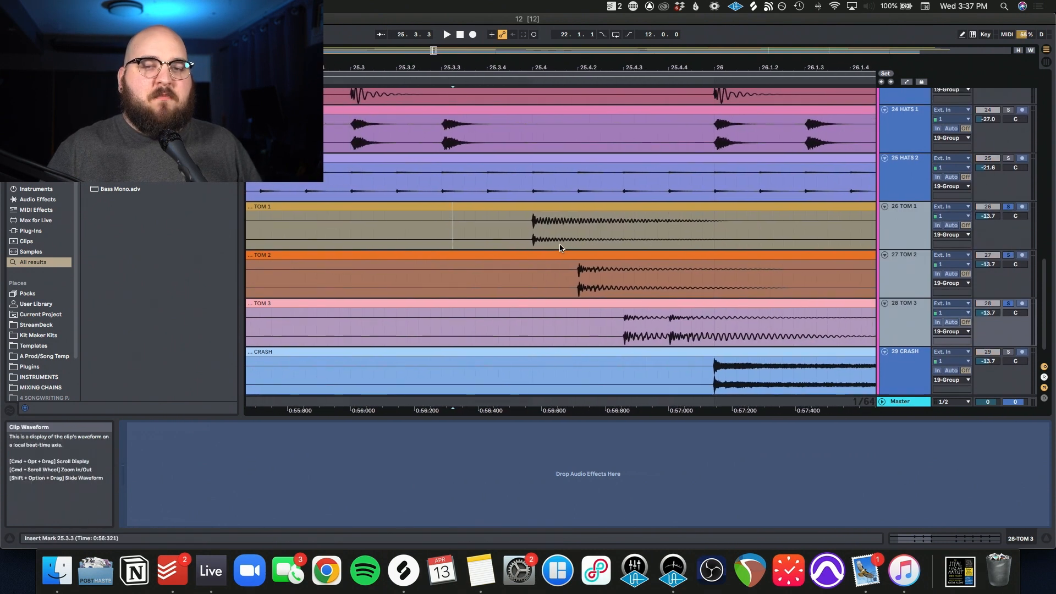
{"action": "left_click", "coordinate": [471, 226]}
{"action": "key", "text": "space"}
{"action": "key", "text": "minus"}
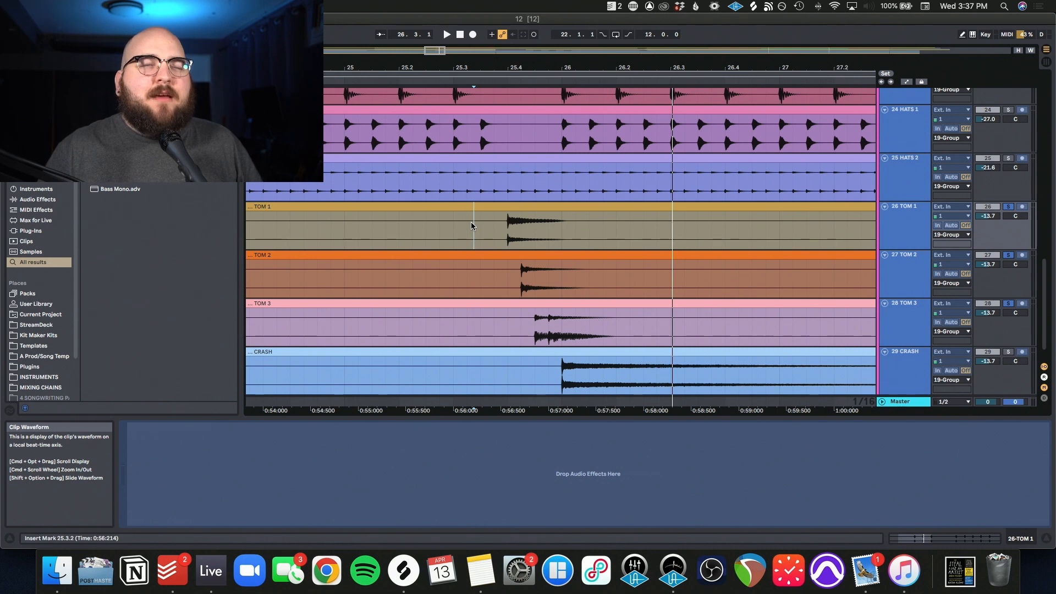
{"action": "left_click", "coordinate": [487, 239]}
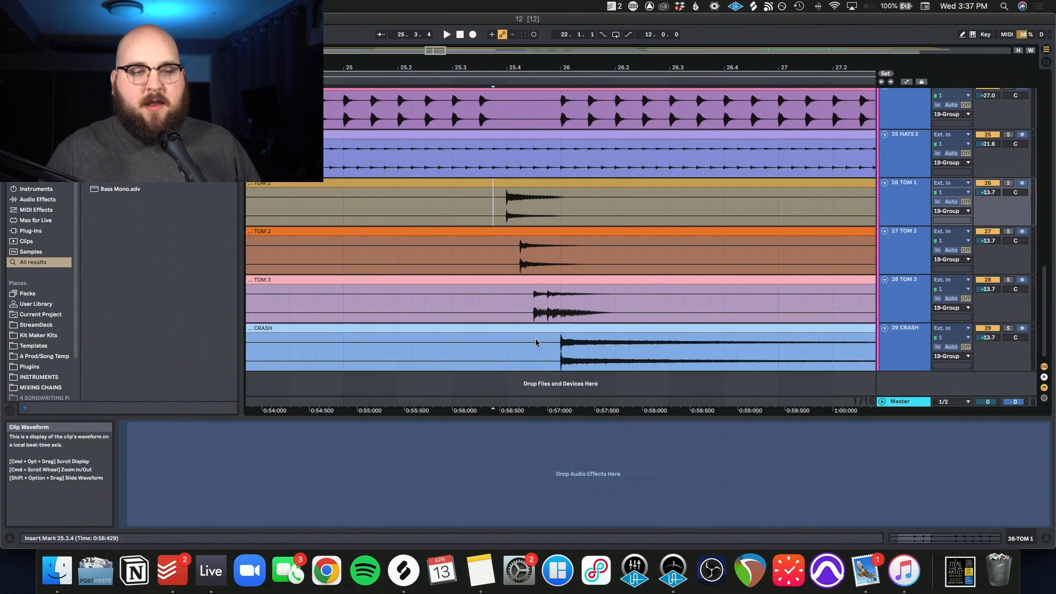
- Listen to the 29 CRASH track soloed from bar 26 and unsolo it
{"action": "key", "text": "space"}
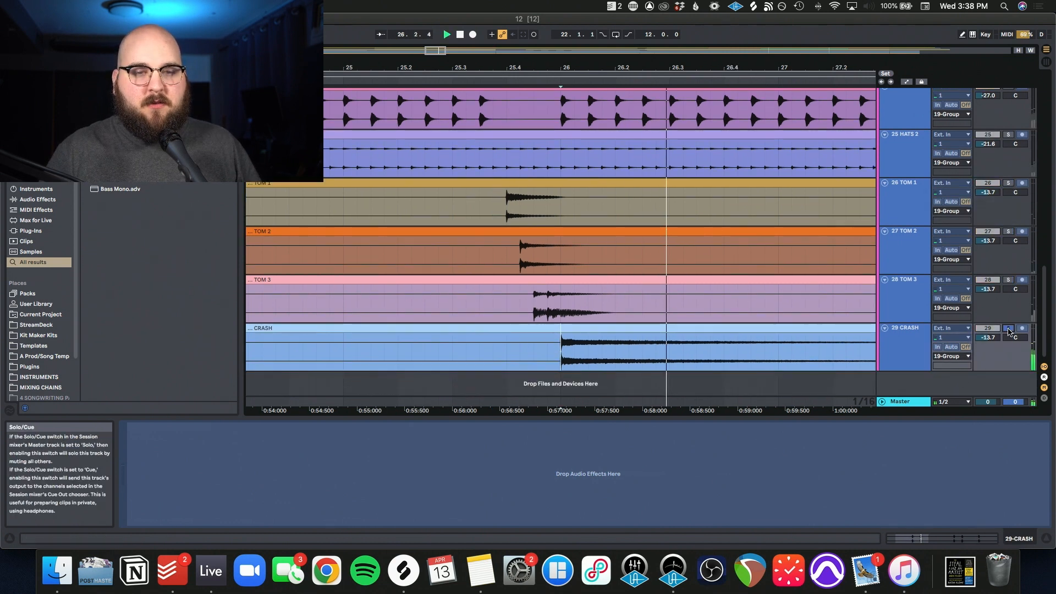
{"action": "left_click", "coordinate": [1009, 329]}
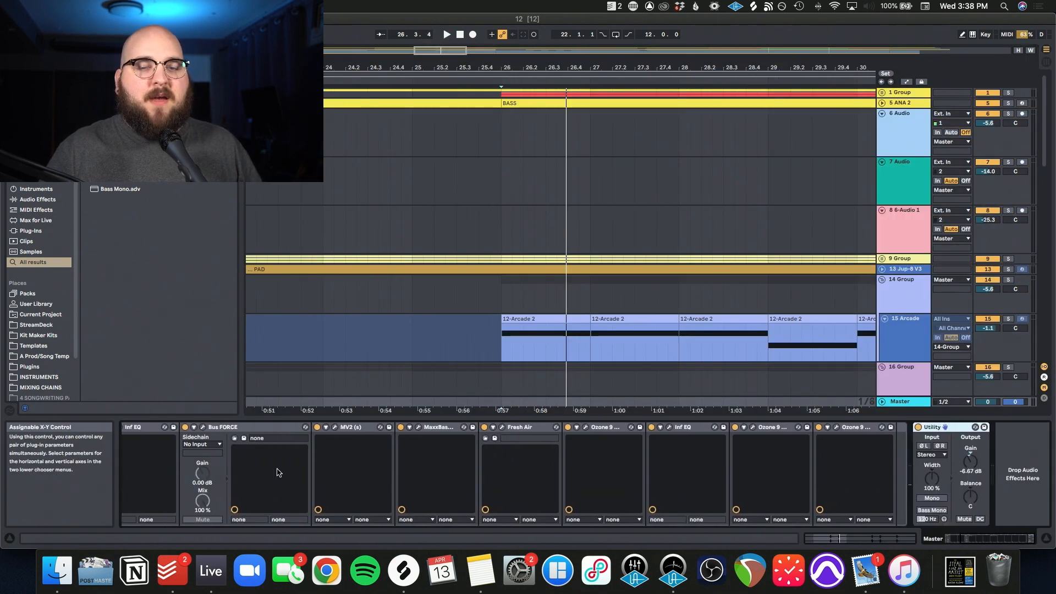
- Look through the Master track's mastering effects chain from its start and open soothe2 to examine its settings
{"action": "scroll", "coordinate": [598, 475], "scroll_direction": "left", "scroll_amount": 5}
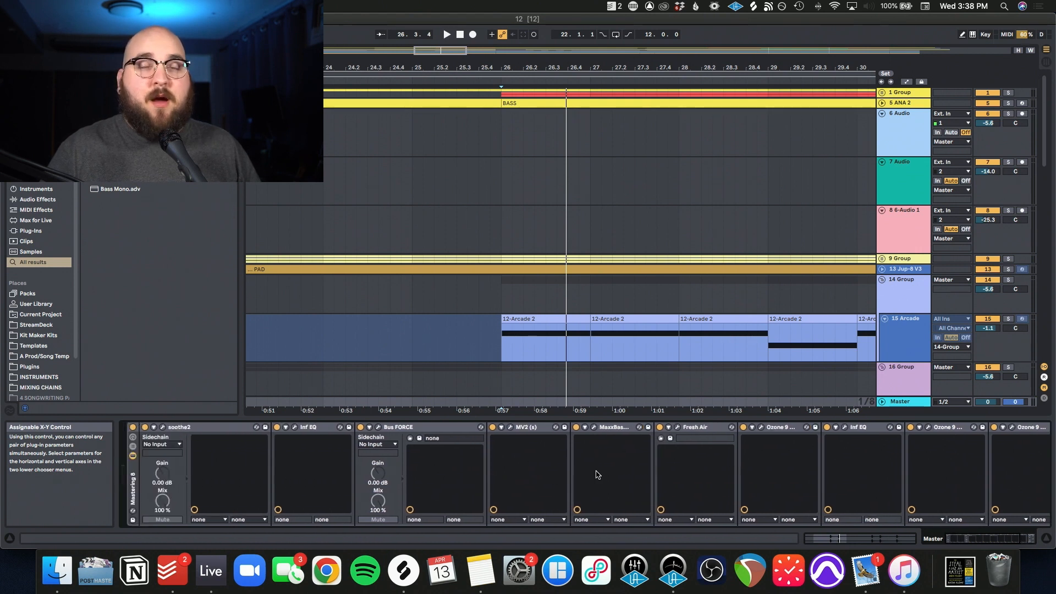
{"action": "left_click", "coordinate": [163, 427]}
{"action": "left_click_drag", "start_coordinate": [335, 141], "coordinate": [534, 125]}
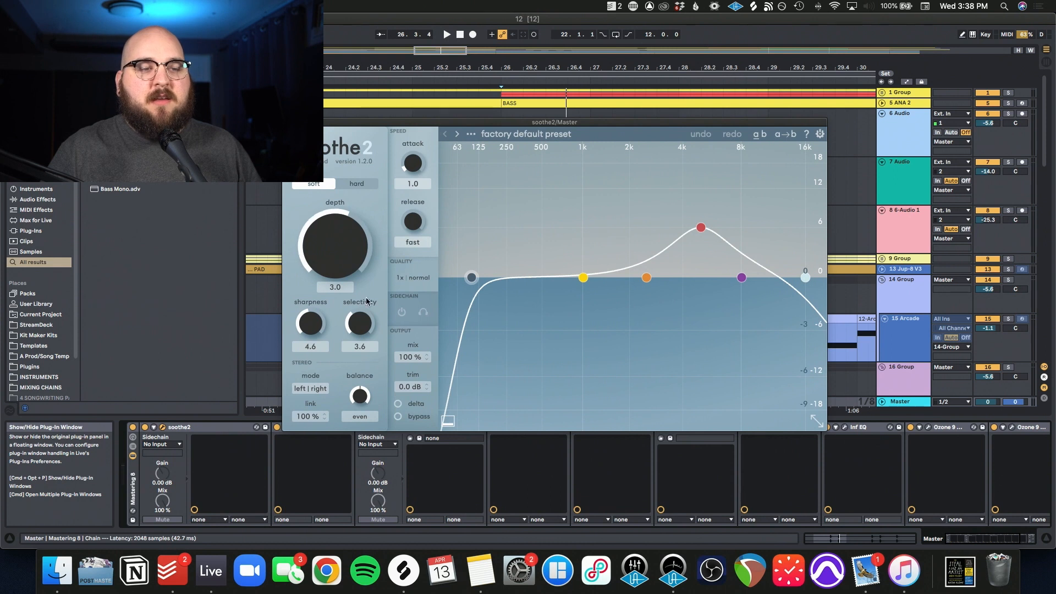
- Close soothe2 and the device view, and unfold the ANA 2 bass, pluck group and Jup-8 V3 pad tracks
{"action": "scroll", "coordinate": [884, 175], "scroll_direction": "down", "scroll_amount": 3}
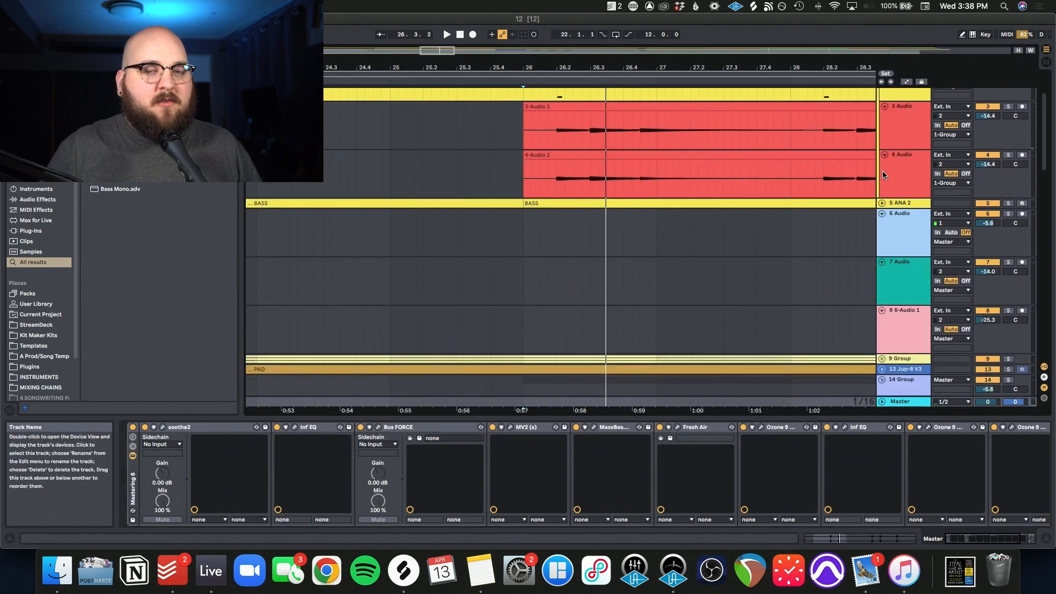
{"action": "left_click", "coordinate": [882, 202]}
{"action": "scroll", "coordinate": [882, 205], "scroll_direction": "down", "scroll_amount": 6}
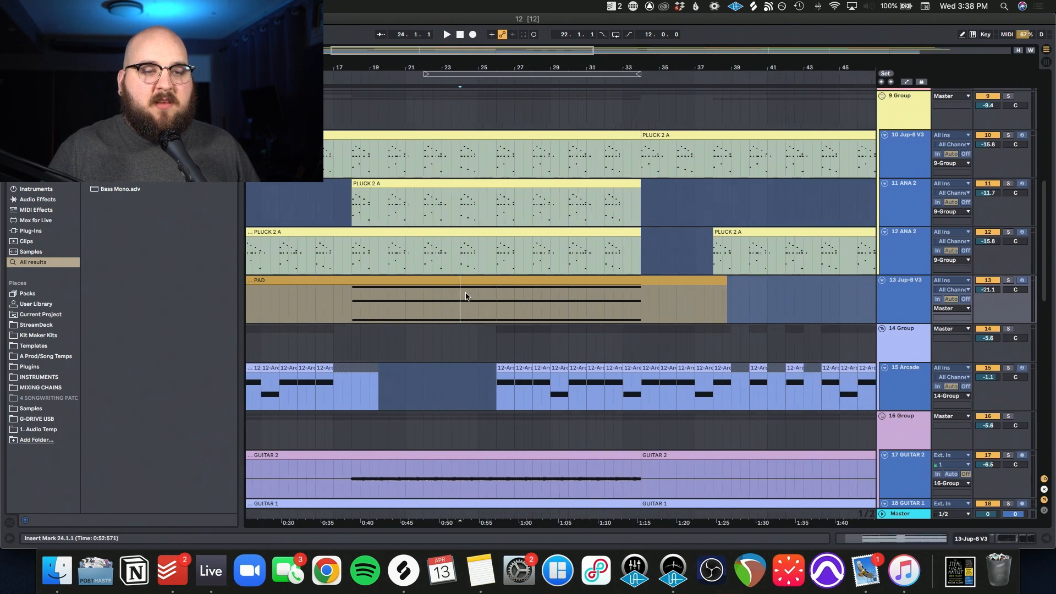
- Play the full arrangement from 18.1.1 and look over its synth tracks up to 1 Group
{"action": "scroll", "coordinate": [466, 297], "scroll_direction": "down", "scroll_amount": 3}
{"action": "scroll", "coordinate": [465, 296], "scroll_direction": "up", "scroll_amount": 3}
{"action": "left_click", "coordinate": [345, 238]}
{"action": "key", "text": "space"}
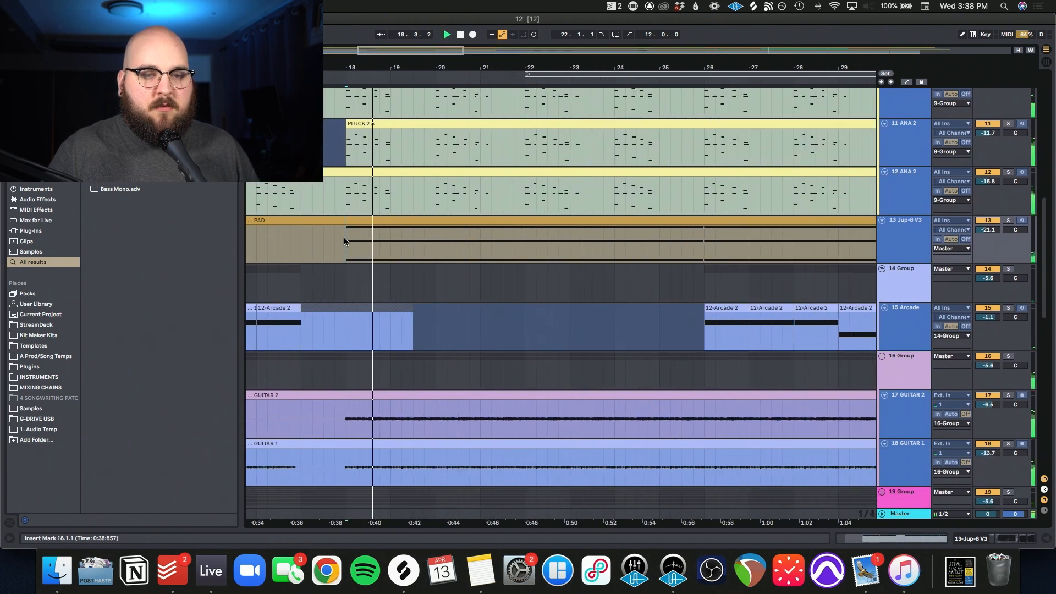
{"action": "scroll", "coordinate": [344, 237], "scroll_direction": "up", "scroll_amount": 1}
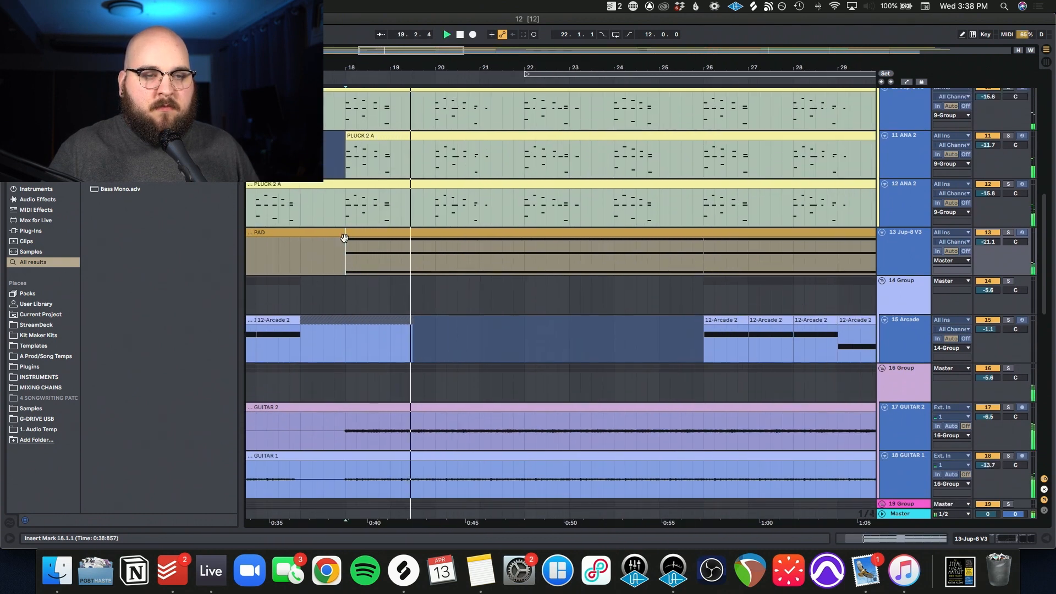
{"action": "scroll", "coordinate": [345, 238], "scroll_direction": "up", "scroll_amount": 10}
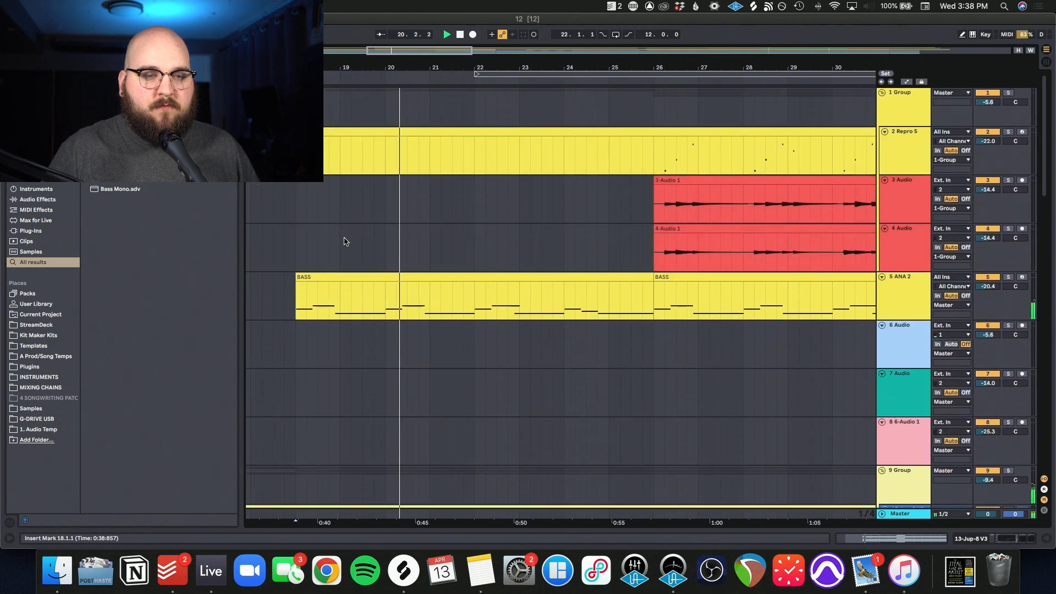
- Follow the playback from bar 21 to 28 through all parts, from the bass down to the 29 CRASH track
{"action": "scroll", "coordinate": [345, 241], "scroll_direction": "down", "scroll_amount": 3}
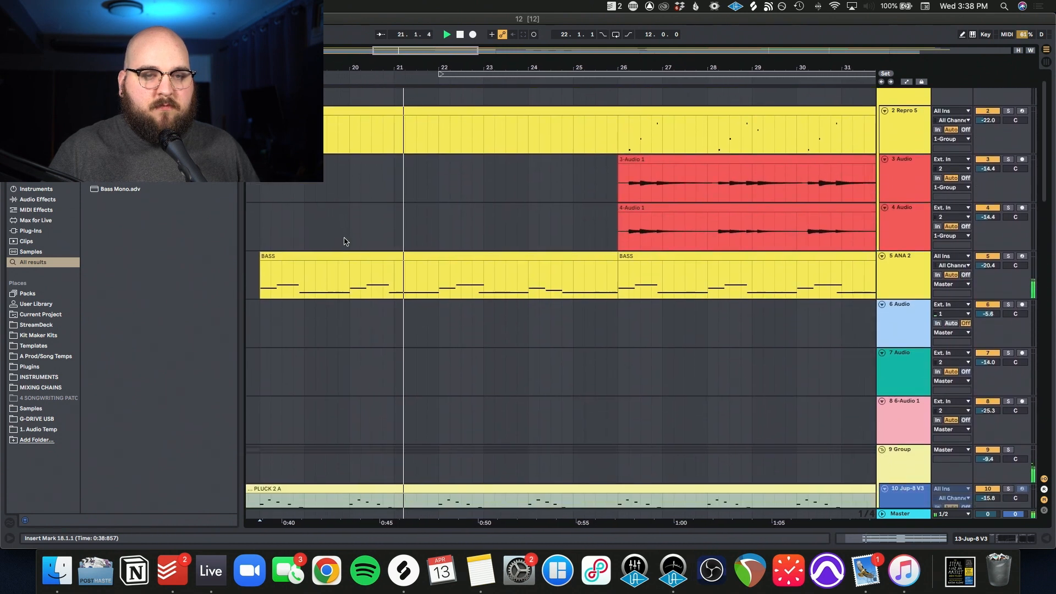
{"action": "scroll", "coordinate": [345, 237], "scroll_direction": "down", "scroll_amount": 7}
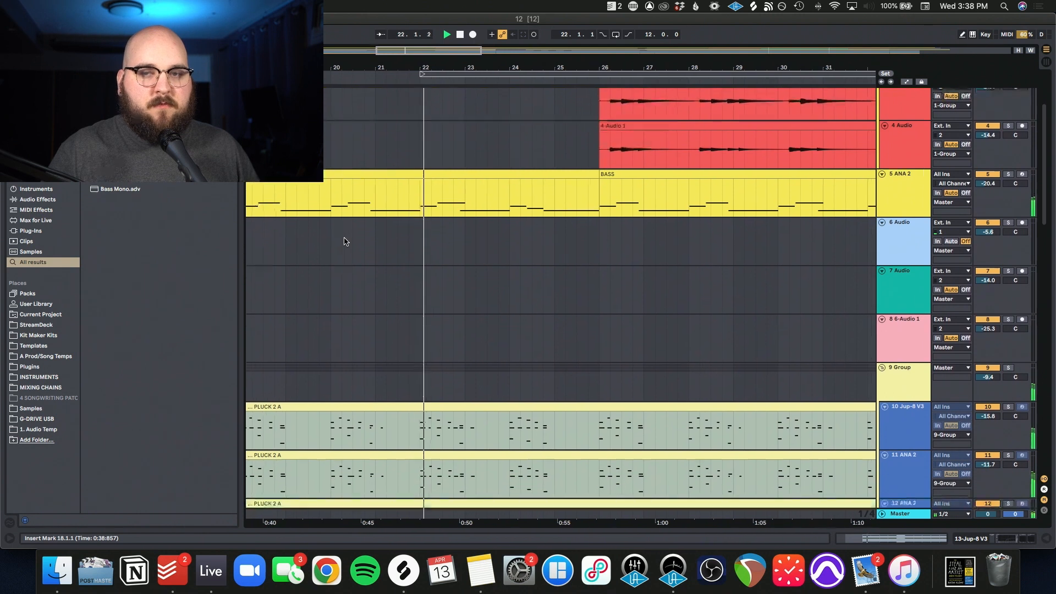
{"action": "scroll", "coordinate": [344, 241], "scroll_direction": "down", "scroll_amount": 8}
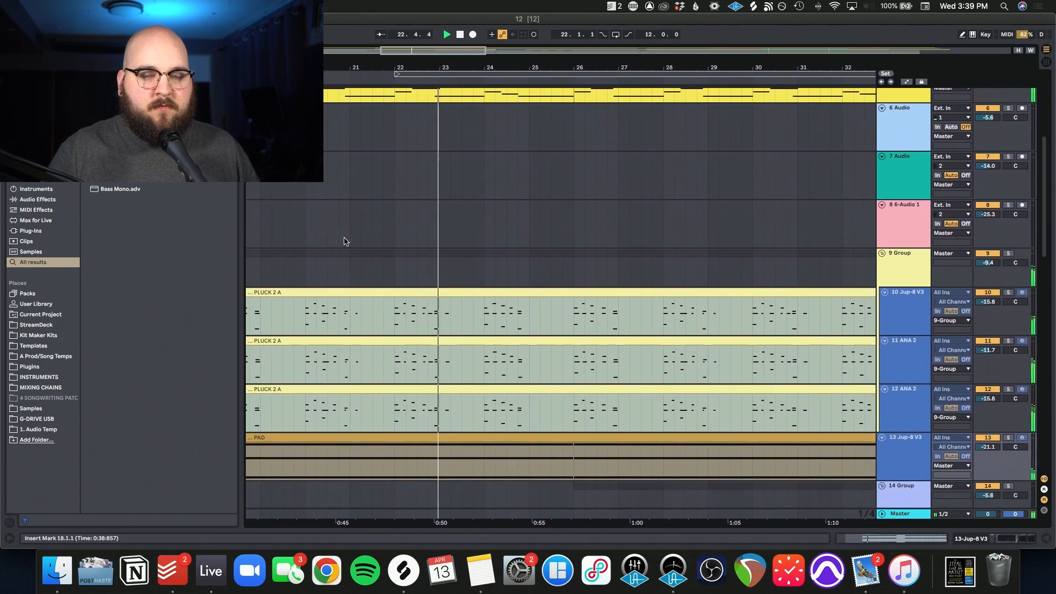
{"action": "scroll", "coordinate": [345, 240], "scroll_direction": "down", "scroll_amount": 11}
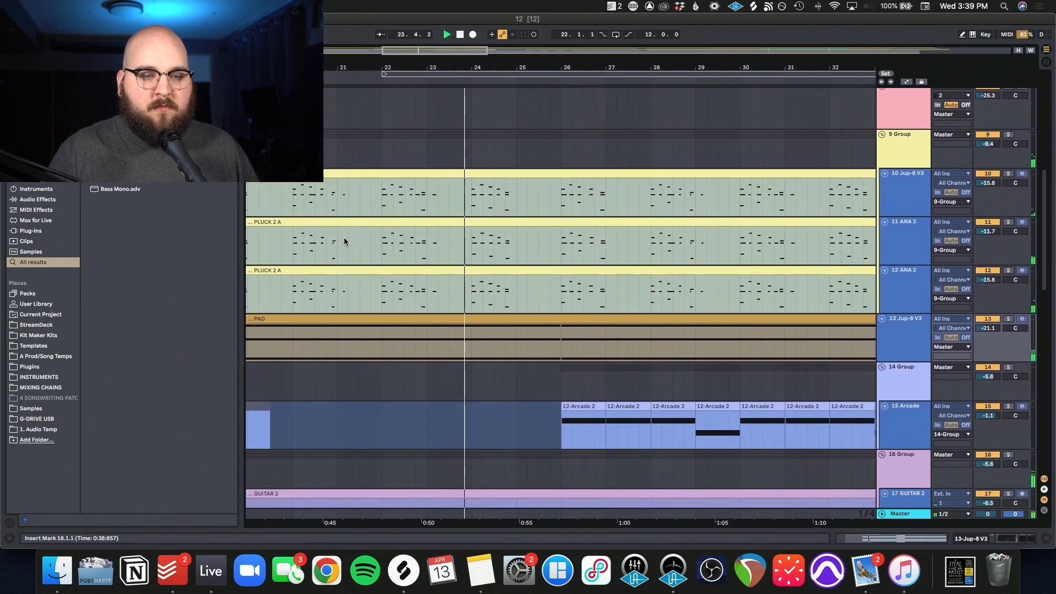
{"action": "scroll", "coordinate": [345, 239], "scroll_direction": "down", "scroll_amount": 3}
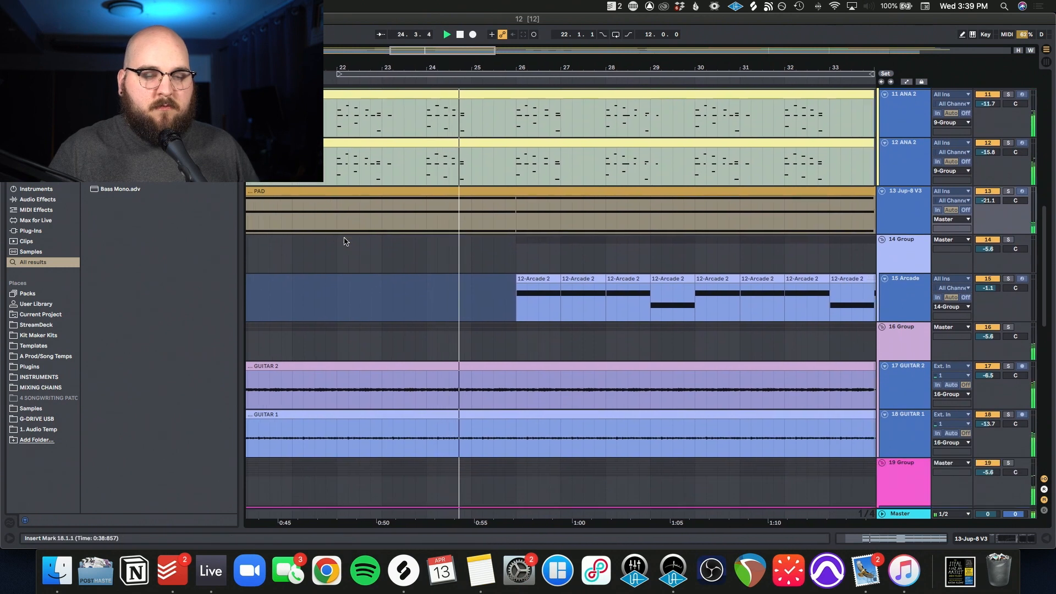
{"action": "scroll", "coordinate": [345, 241], "scroll_direction": "down", "scroll_amount": 2}
{"action": "scroll", "coordinate": [345, 241], "scroll_direction": "down", "scroll_amount": 12}
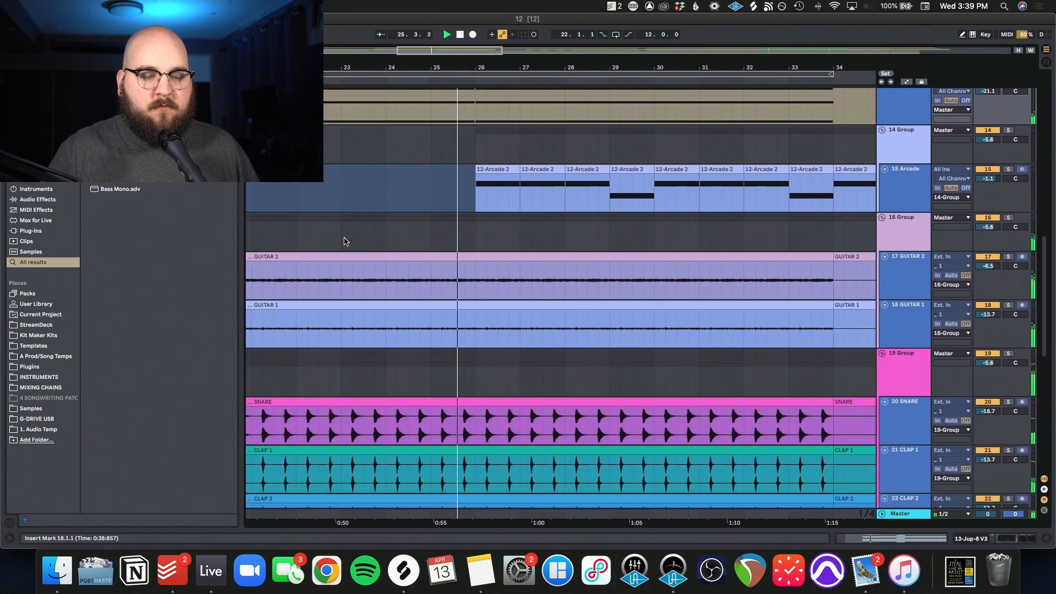
{"action": "scroll", "coordinate": [345, 241], "scroll_direction": "down", "scroll_amount": 18}
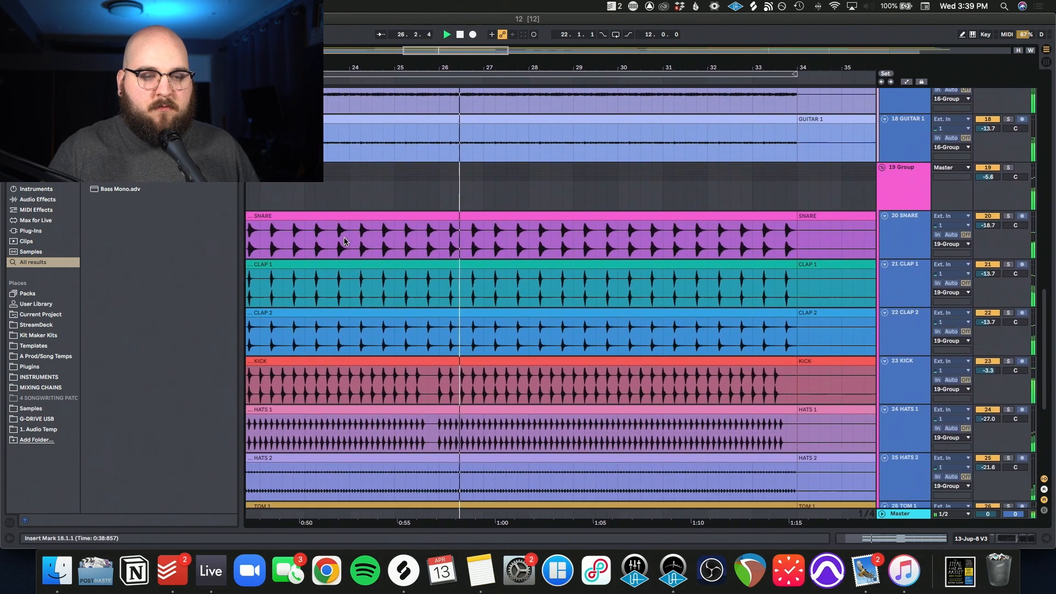
{"action": "scroll", "coordinate": [344, 241], "scroll_direction": "down", "scroll_amount": 4}
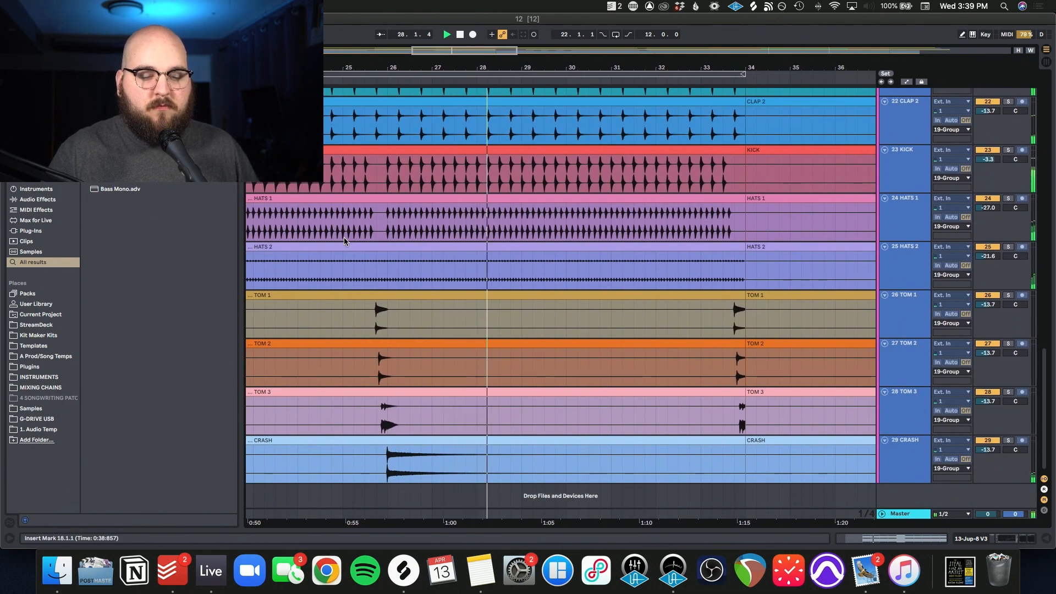
- Examine the parts from the drums back up to the Repro 5 and vocal tracks as bars 28 to 33 play
{"action": "scroll", "coordinate": [344, 241], "scroll_direction": "up", "scroll_amount": 1}
{"action": "scroll", "coordinate": [345, 240], "scroll_direction": "up", "scroll_amount": 20}
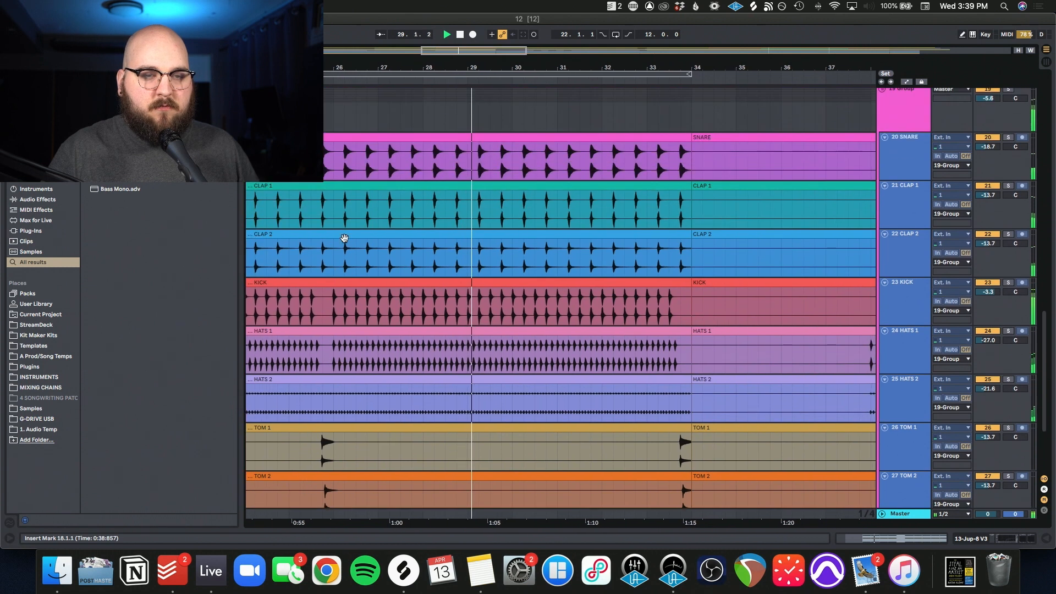
{"action": "scroll", "coordinate": [344, 241], "scroll_direction": "up", "scroll_amount": 20}
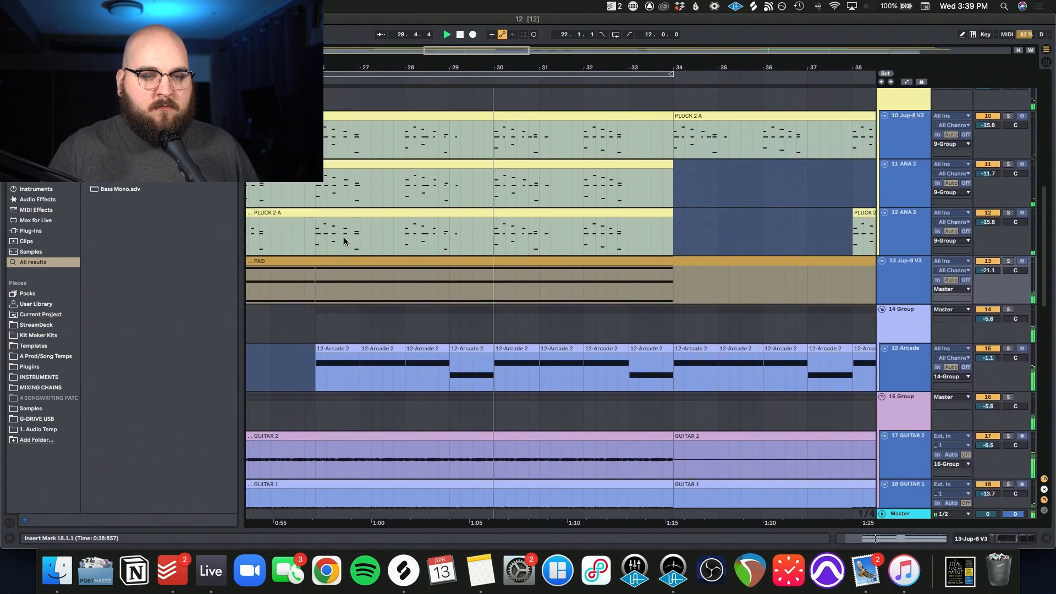
{"action": "scroll", "coordinate": [344, 241], "scroll_direction": "up", "scroll_amount": 10}
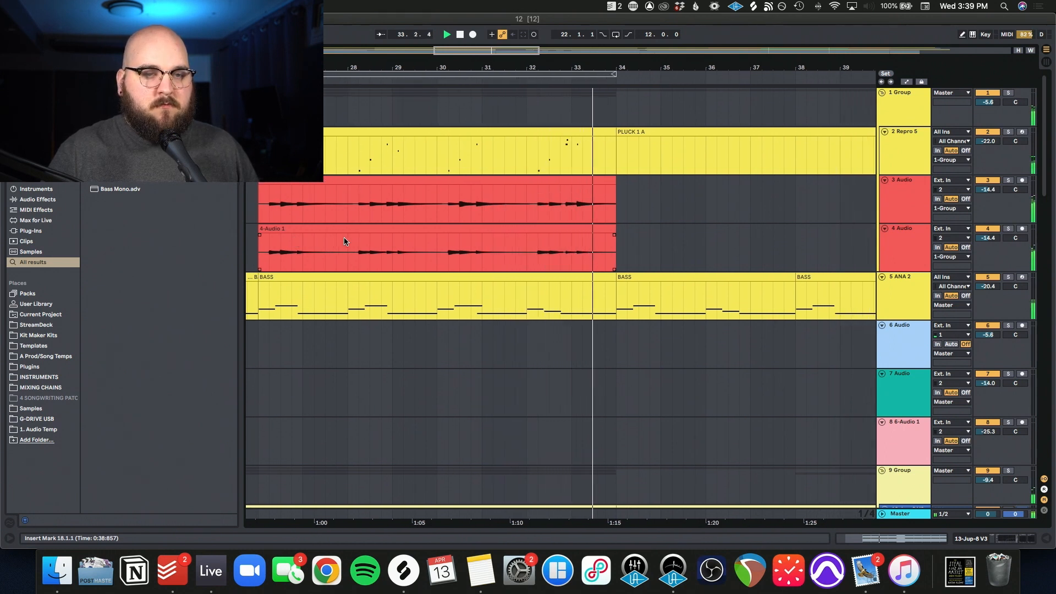
- Follow the playback past bar 34 and examine how the synth, guitar and drum parts are arranged in the new section
{"action": "scroll", "coordinate": [402, 270], "scroll_direction": "down", "scroll_amount": 4}
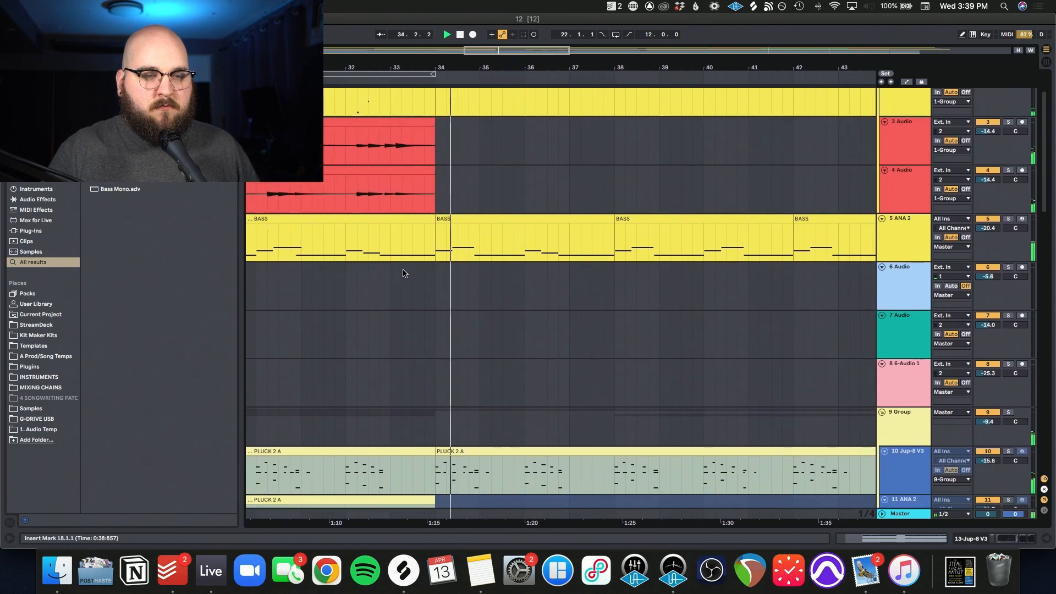
{"action": "scroll", "coordinate": [402, 273], "scroll_direction": "down", "scroll_amount": 10}
{"action": "scroll", "coordinate": [402, 273], "scroll_direction": "down", "scroll_amount": 15}
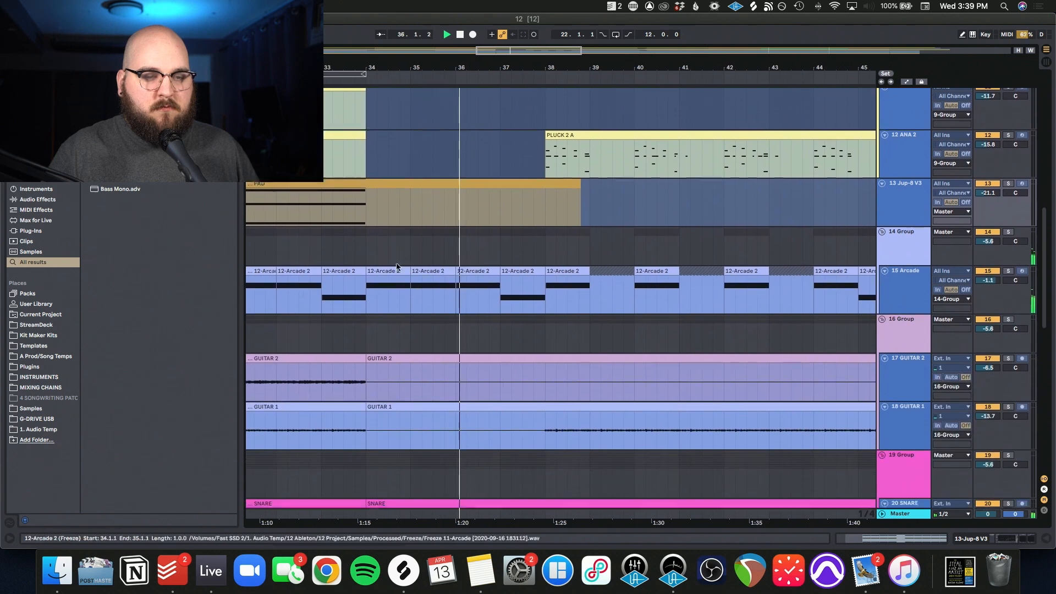
{"action": "scroll", "coordinate": [403, 273], "scroll_direction": "down", "scroll_amount": 11}
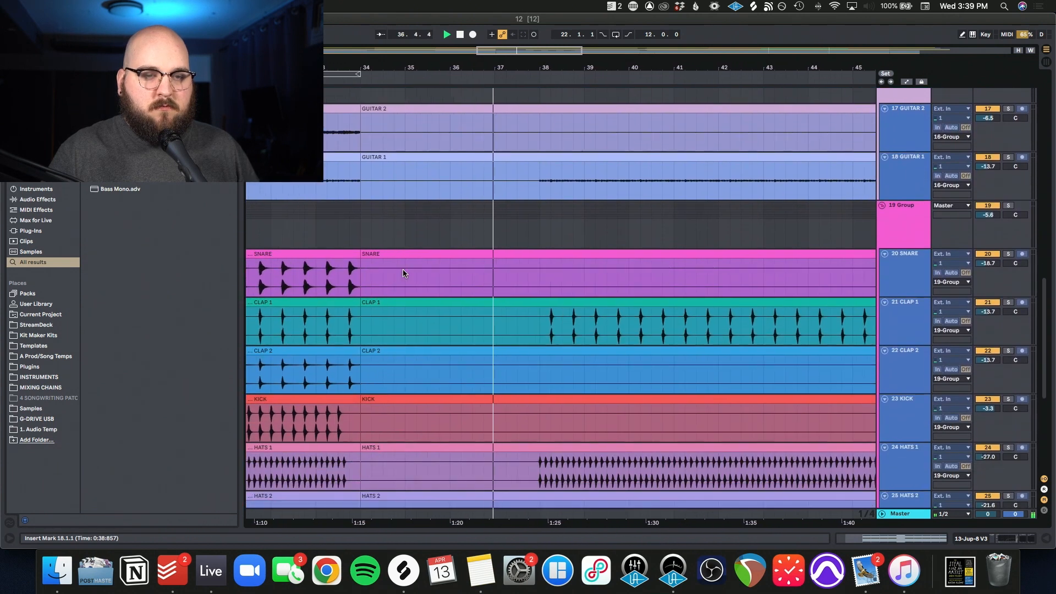
{"action": "scroll", "coordinate": [402, 273], "scroll_direction": "down", "scroll_amount": 5}
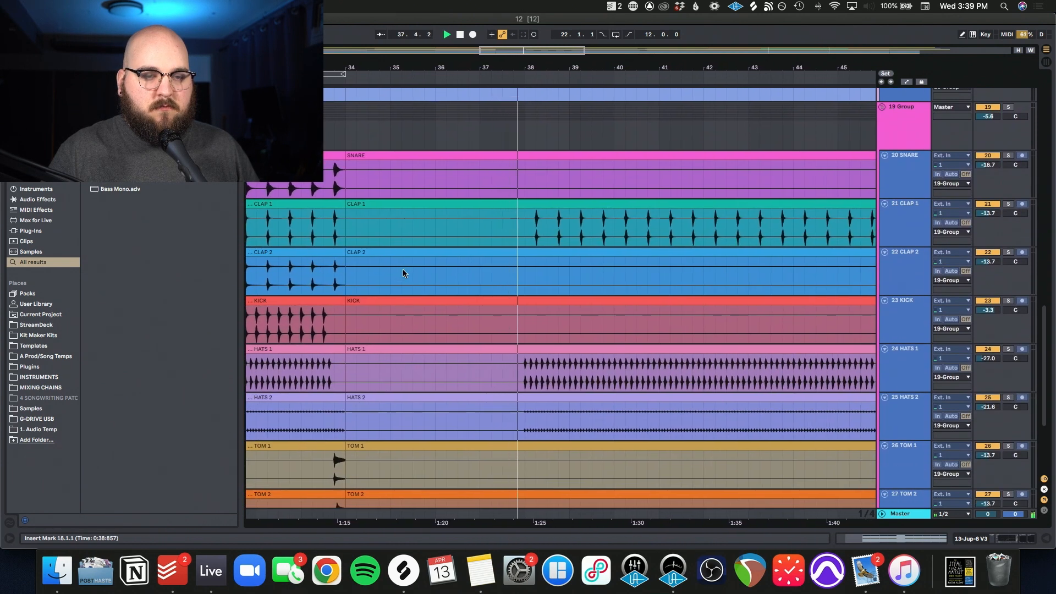